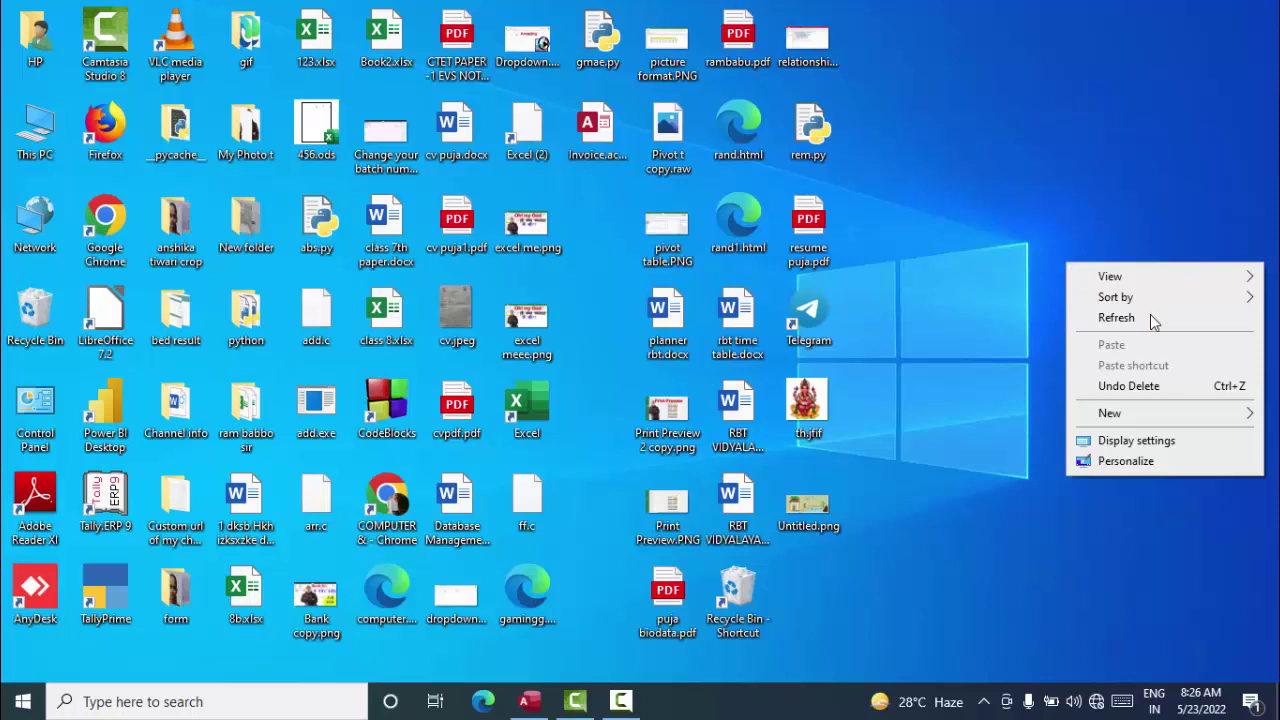
Step: Refresh the desktop several times from its right-click menu
click(1120, 318)
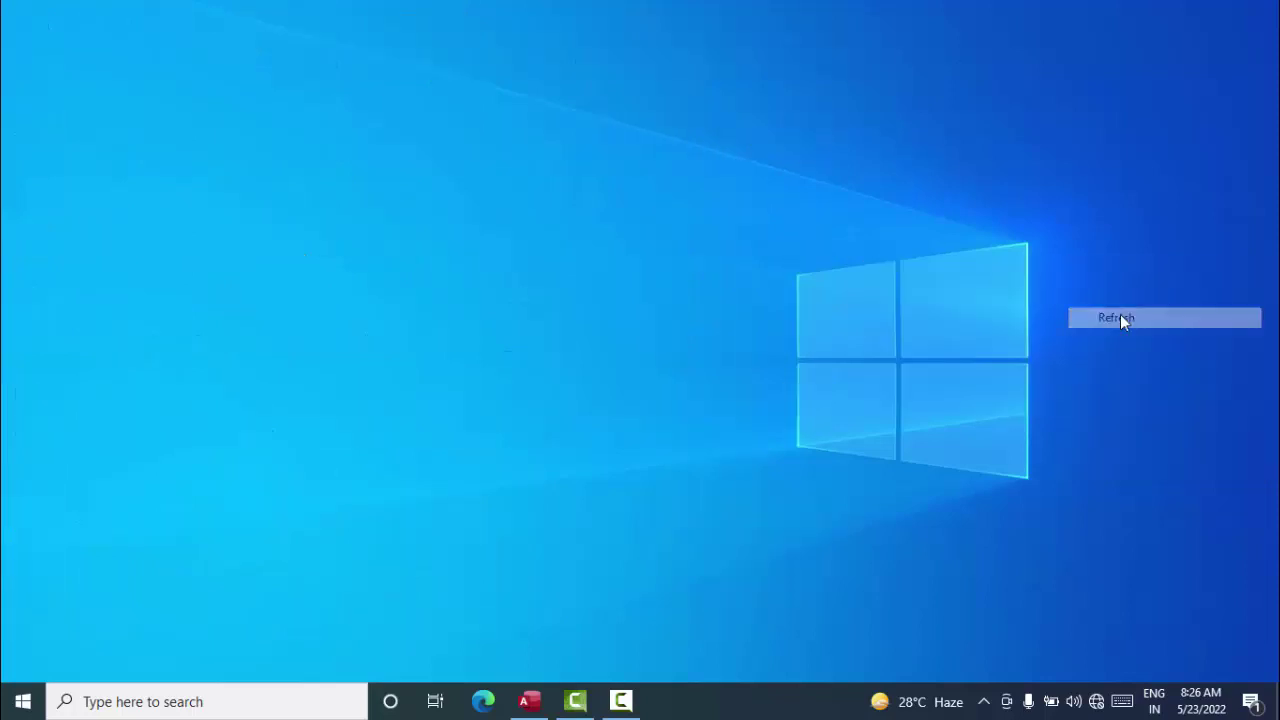
right_click(973, 137)
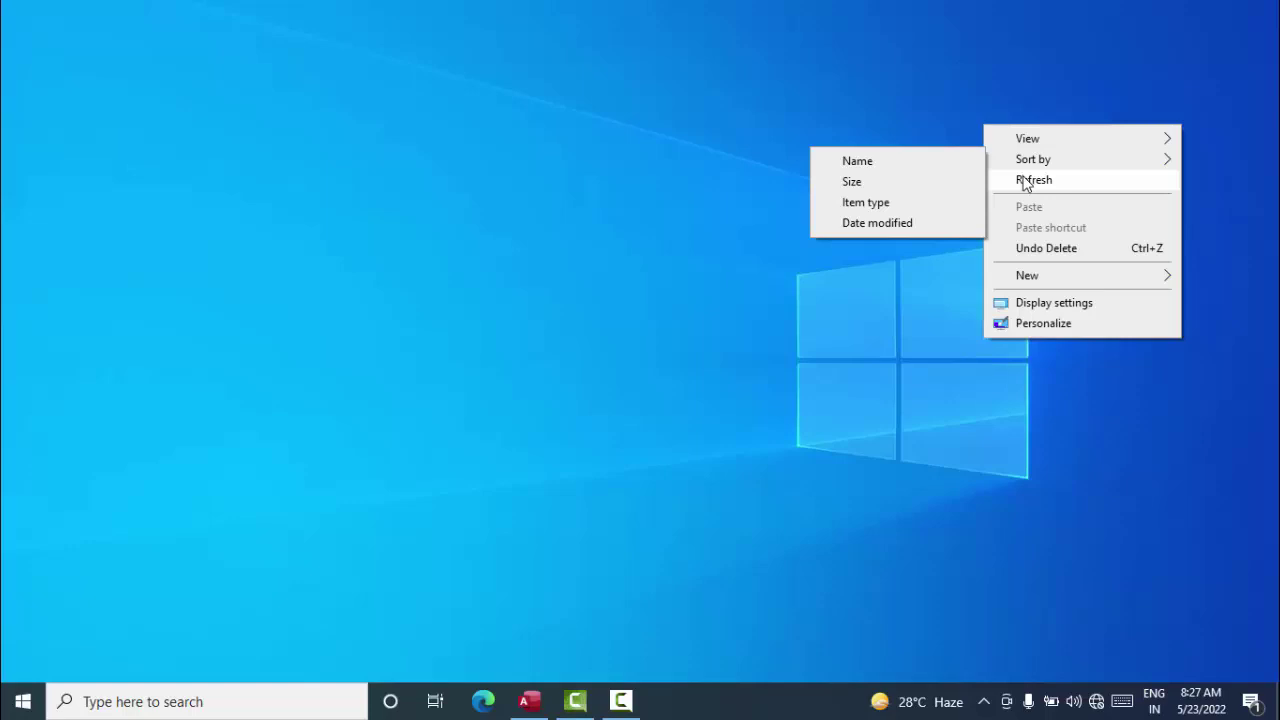
click(1024, 182)
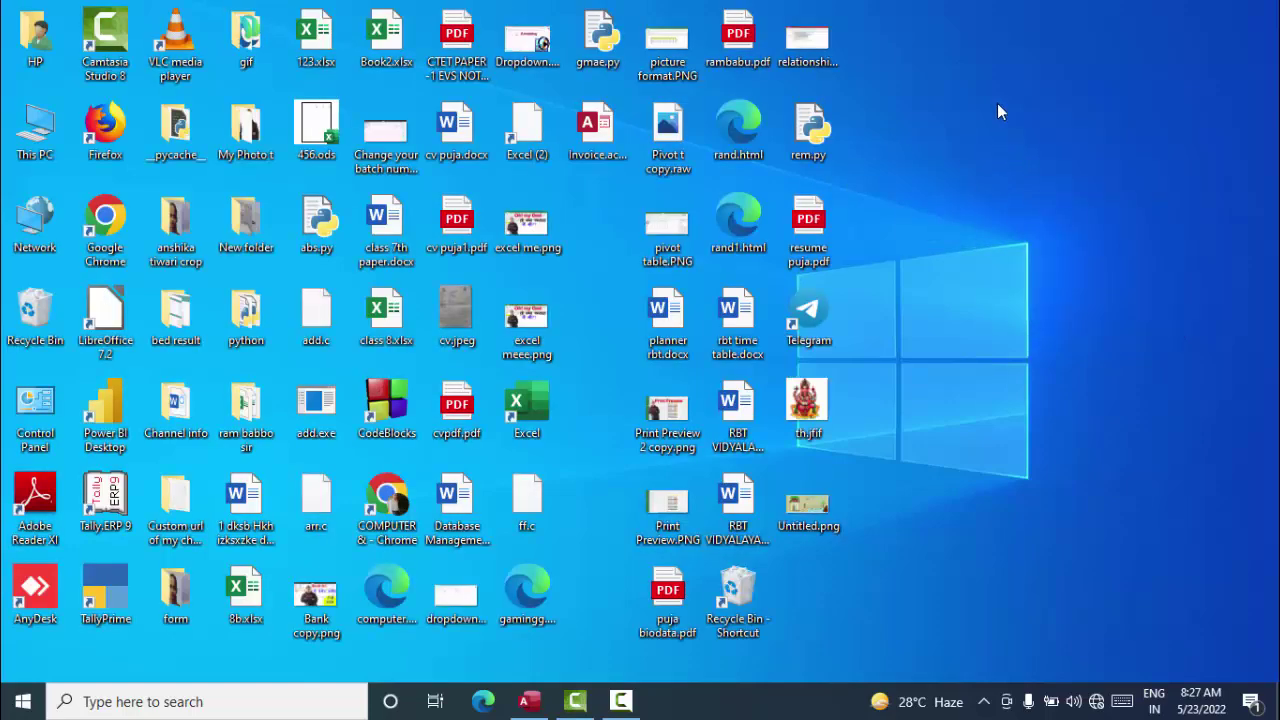
right_click(997, 103)
click(1028, 158)
Step: Create a new blank database in Access
mouse_move(547, 687)
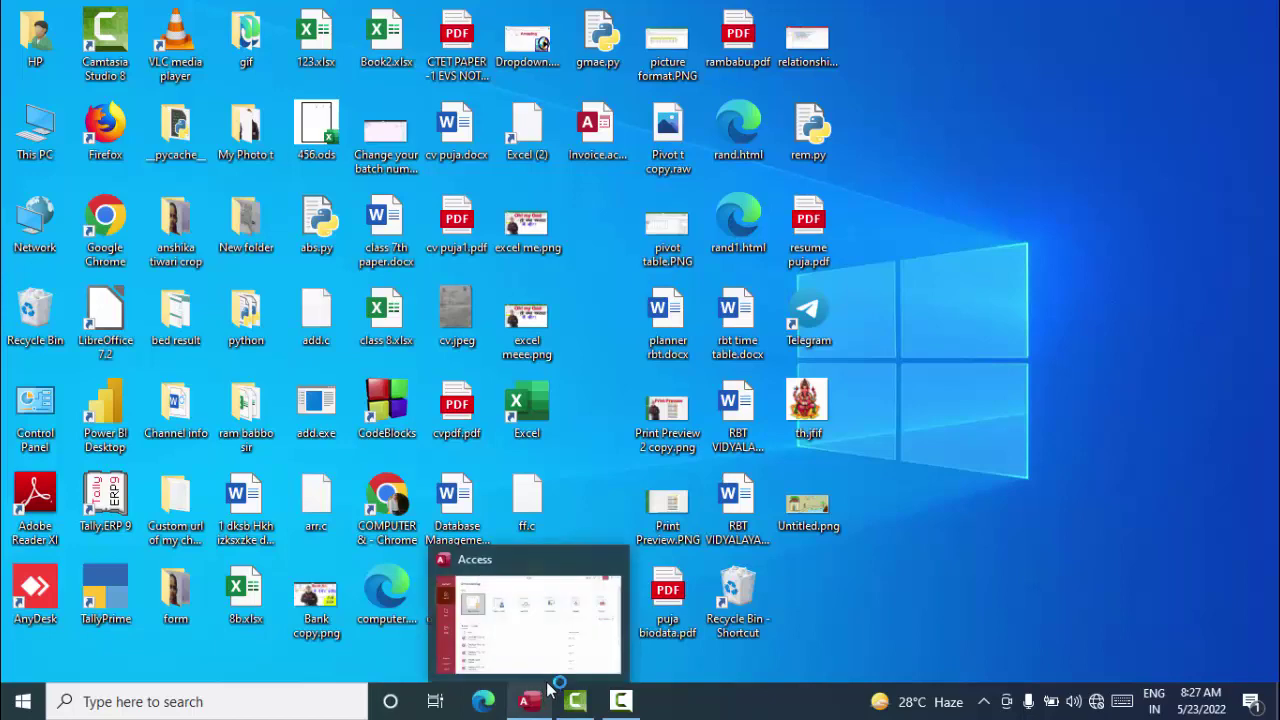
click(551, 654)
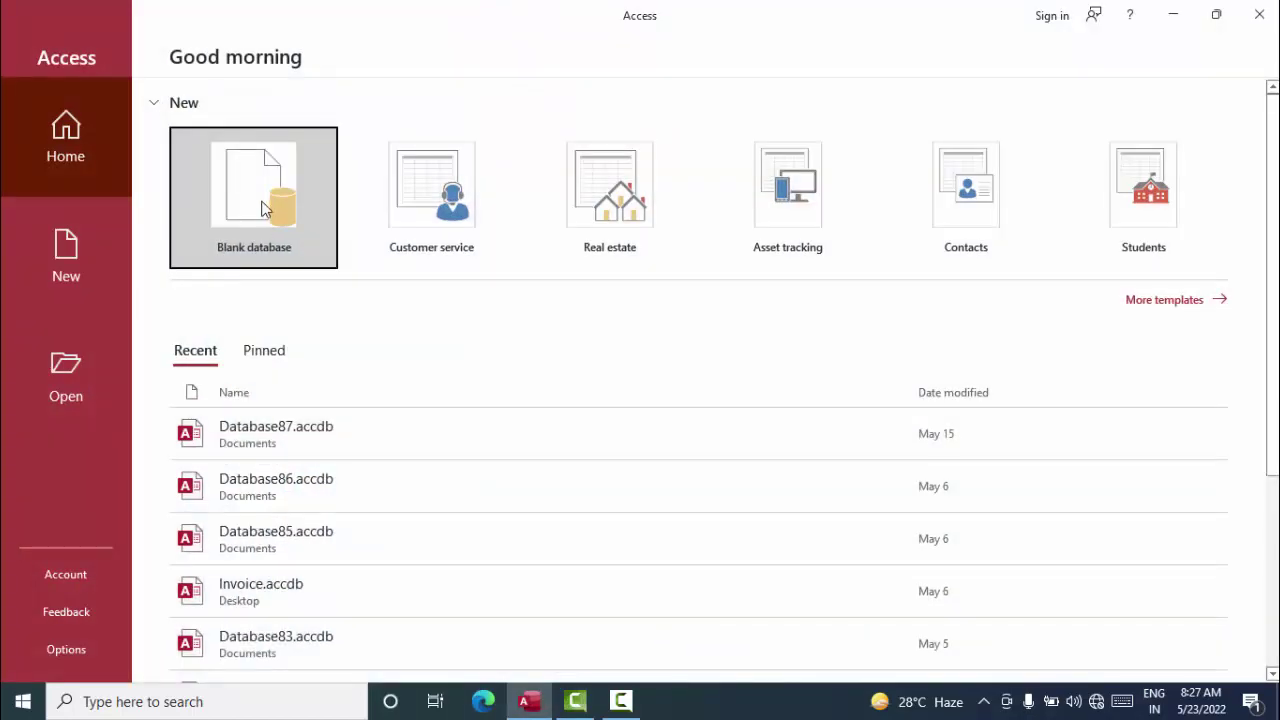
click(264, 208)
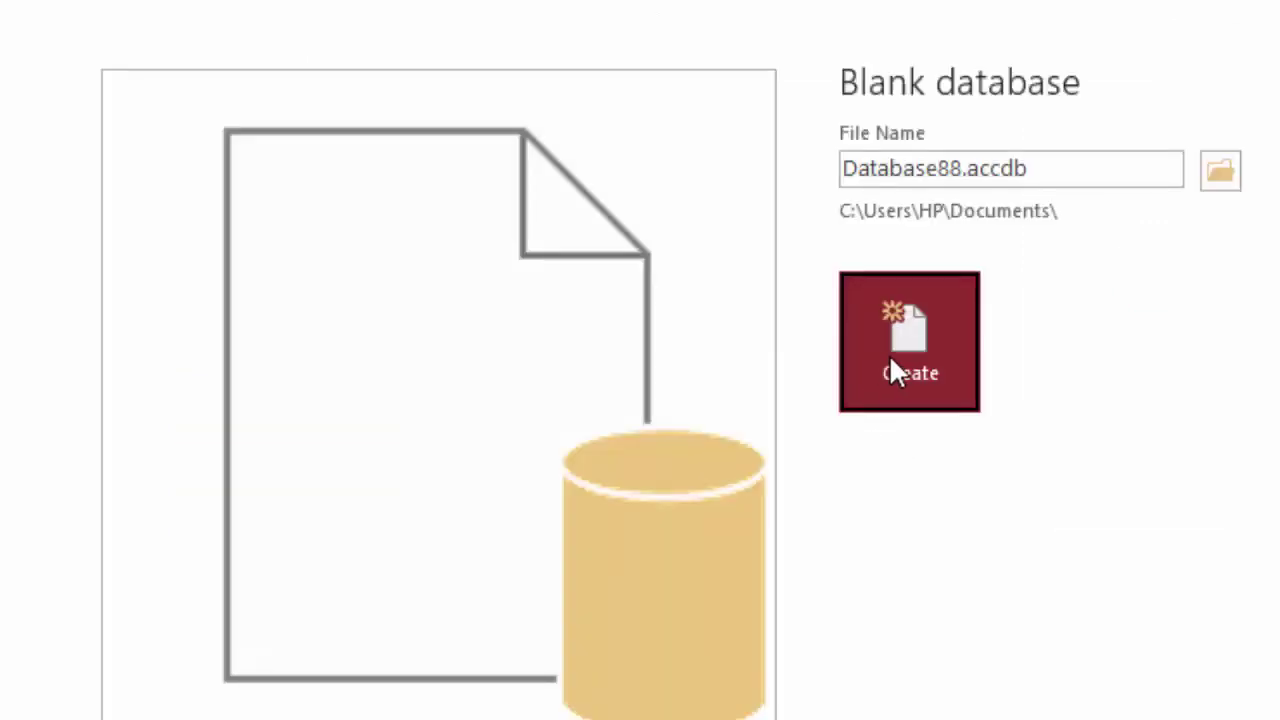
click(889, 361)
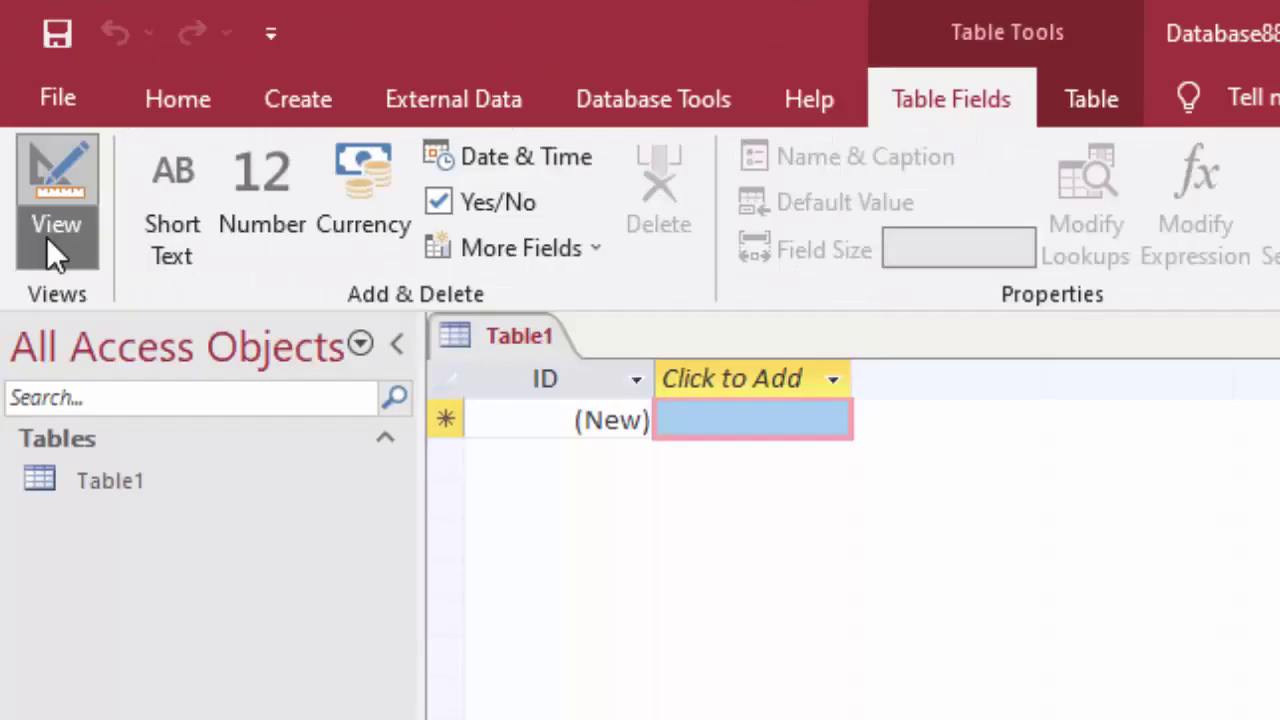
Step: Switch Table1 to Design view, saving it under the name Productdetail
click(46, 236)
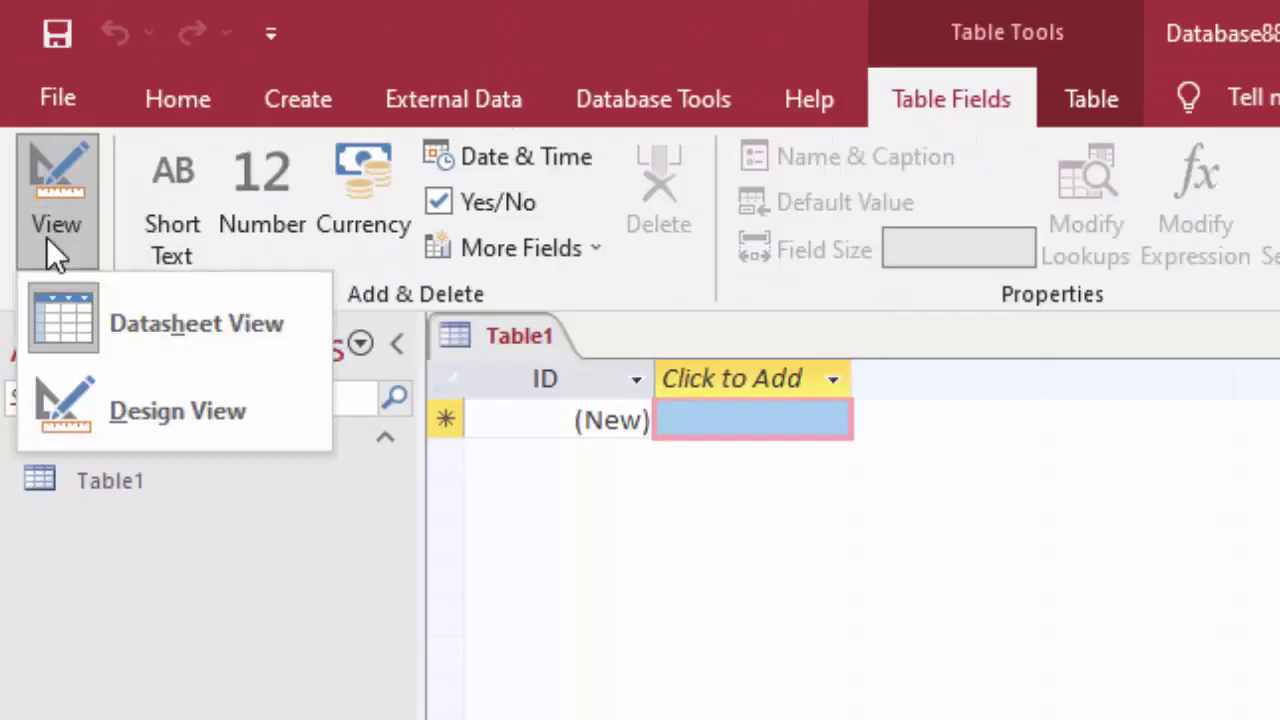
click(178, 420)
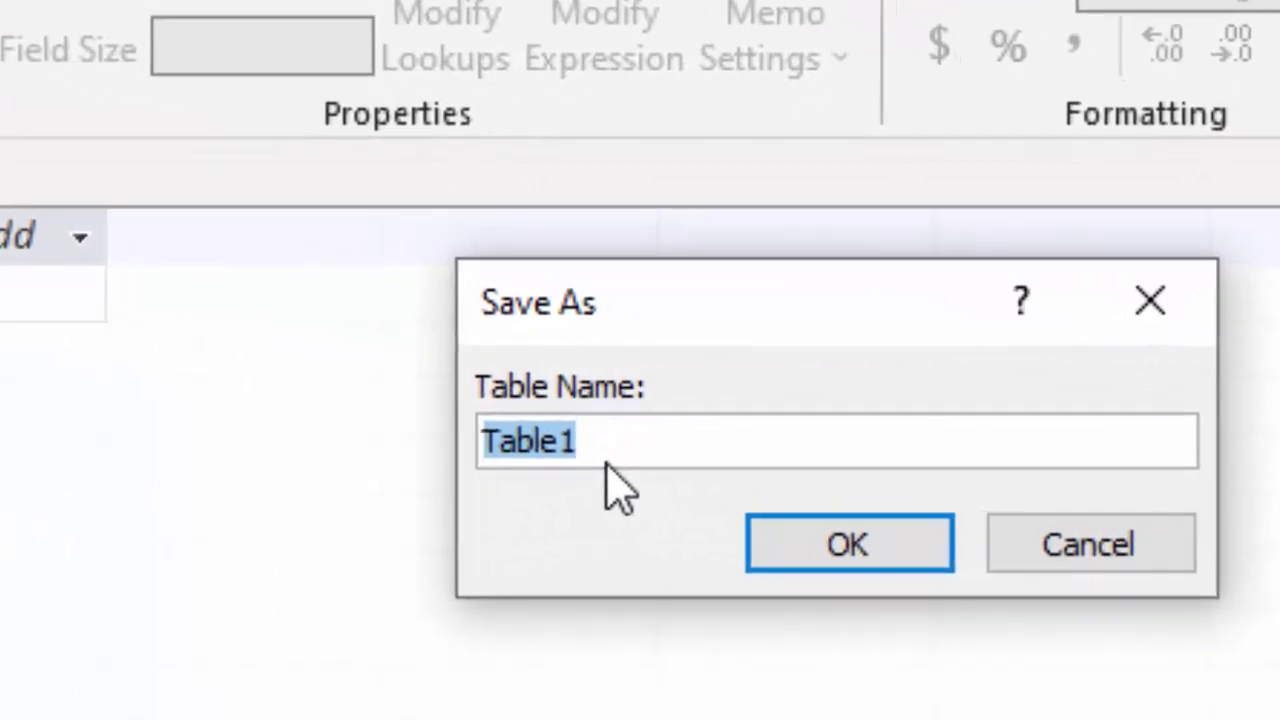
key(BackSpace)
text(Pro)
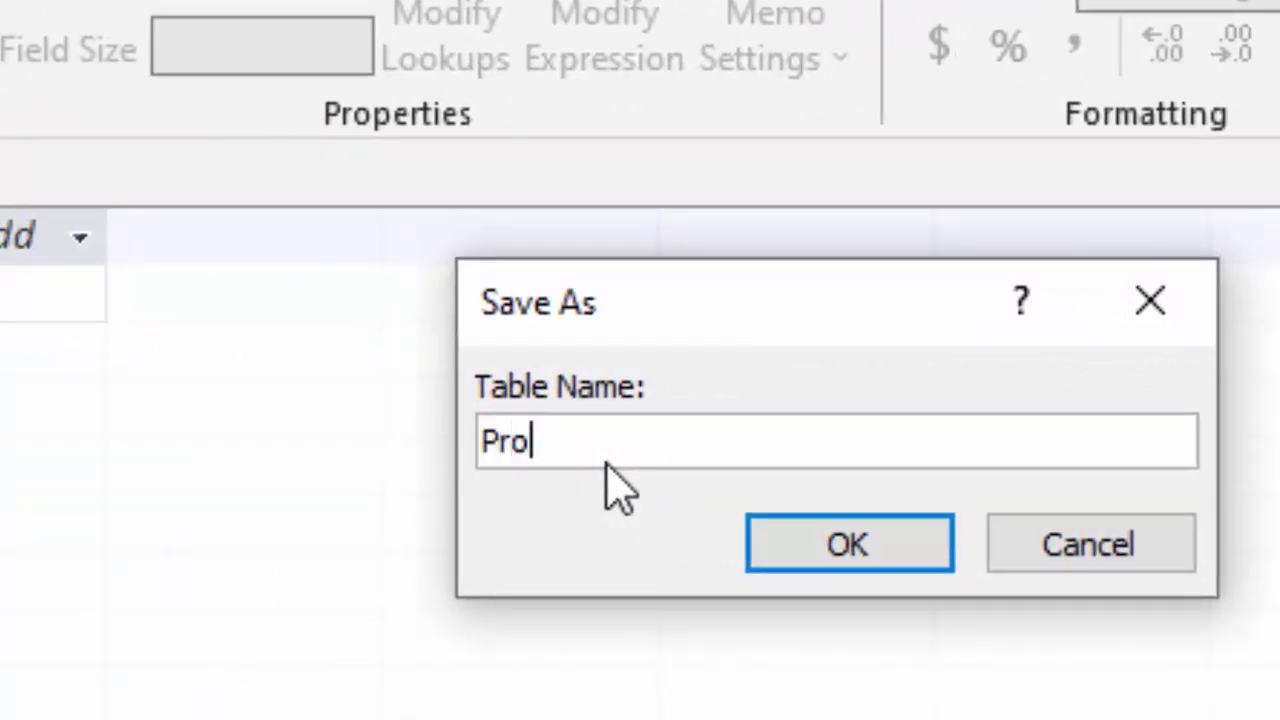
text(duct)
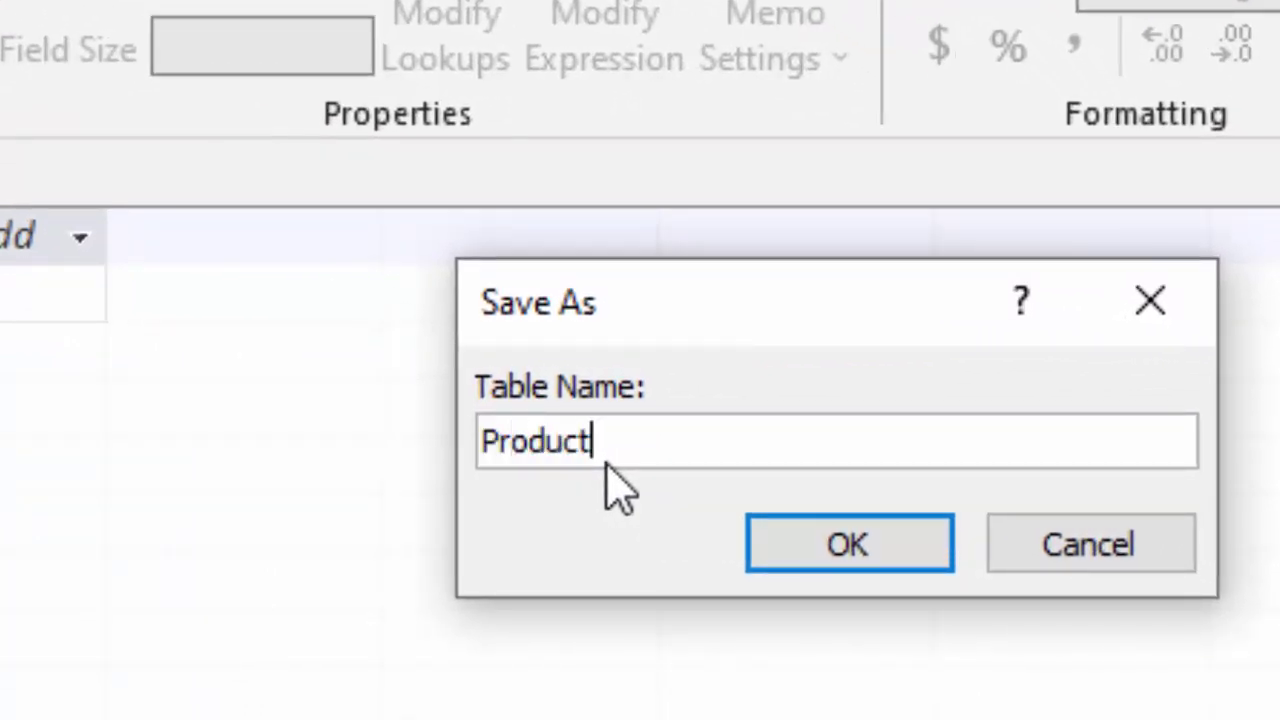
text(dey)
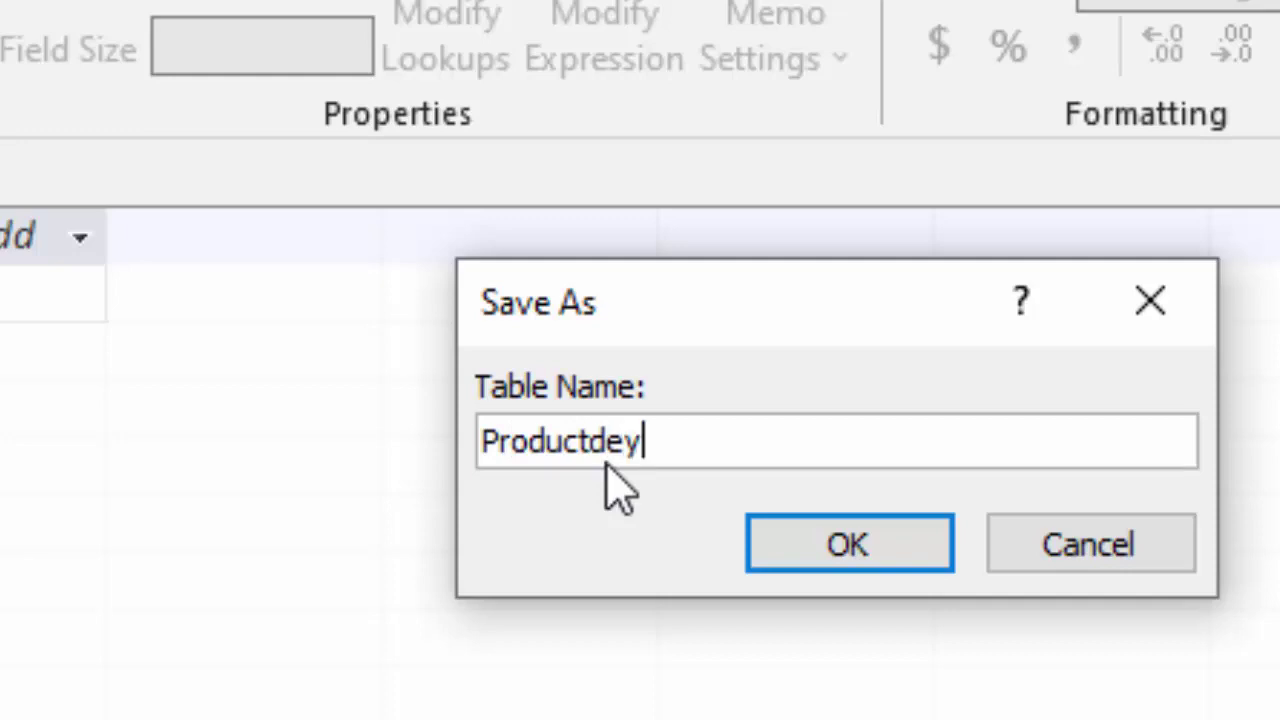
key(BackSpace)
text(ta)
text(il)
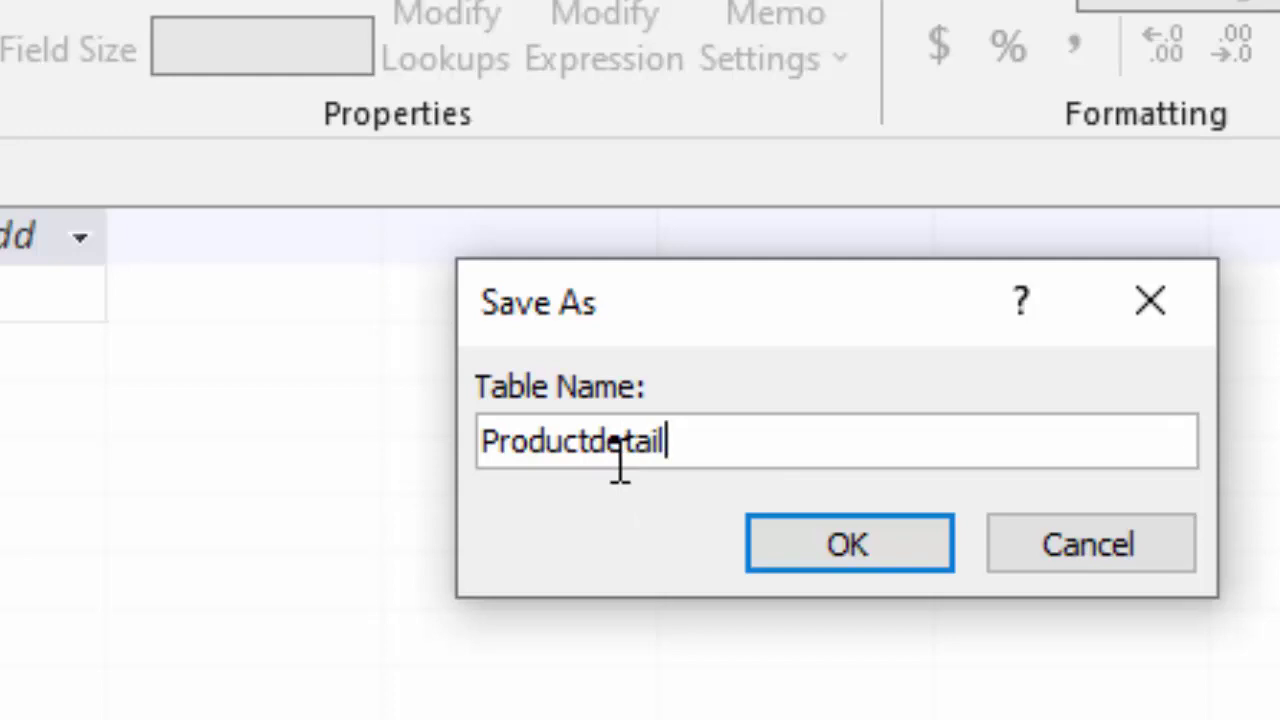
key(Return)
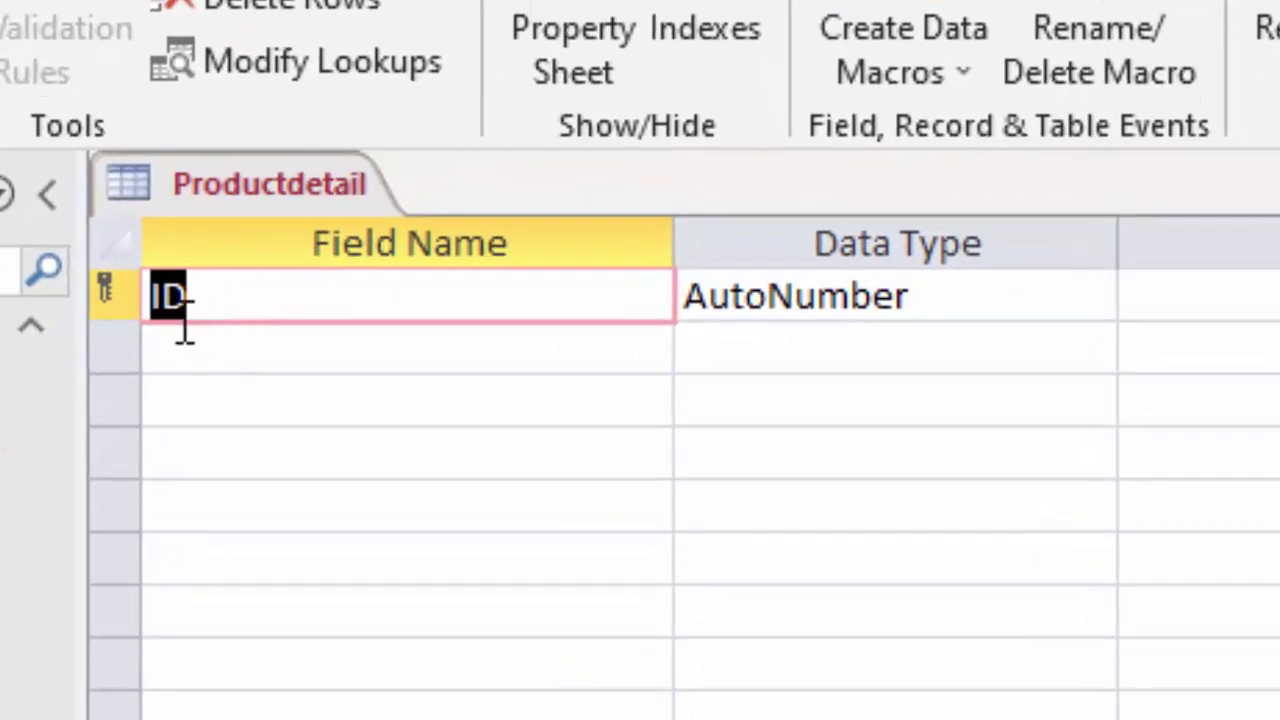
Step: Add a Short Text field 'Name of Product' and a Currency field 'Price' below ID
click(237, 368)
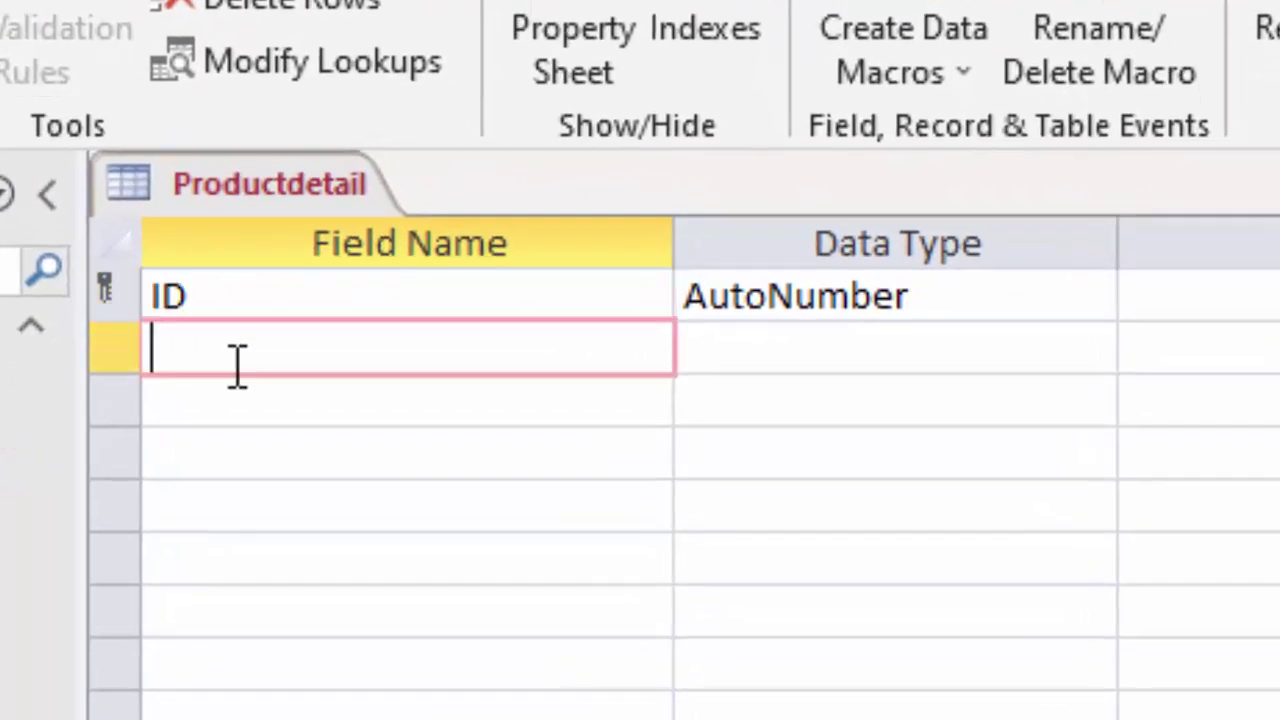
text(N)
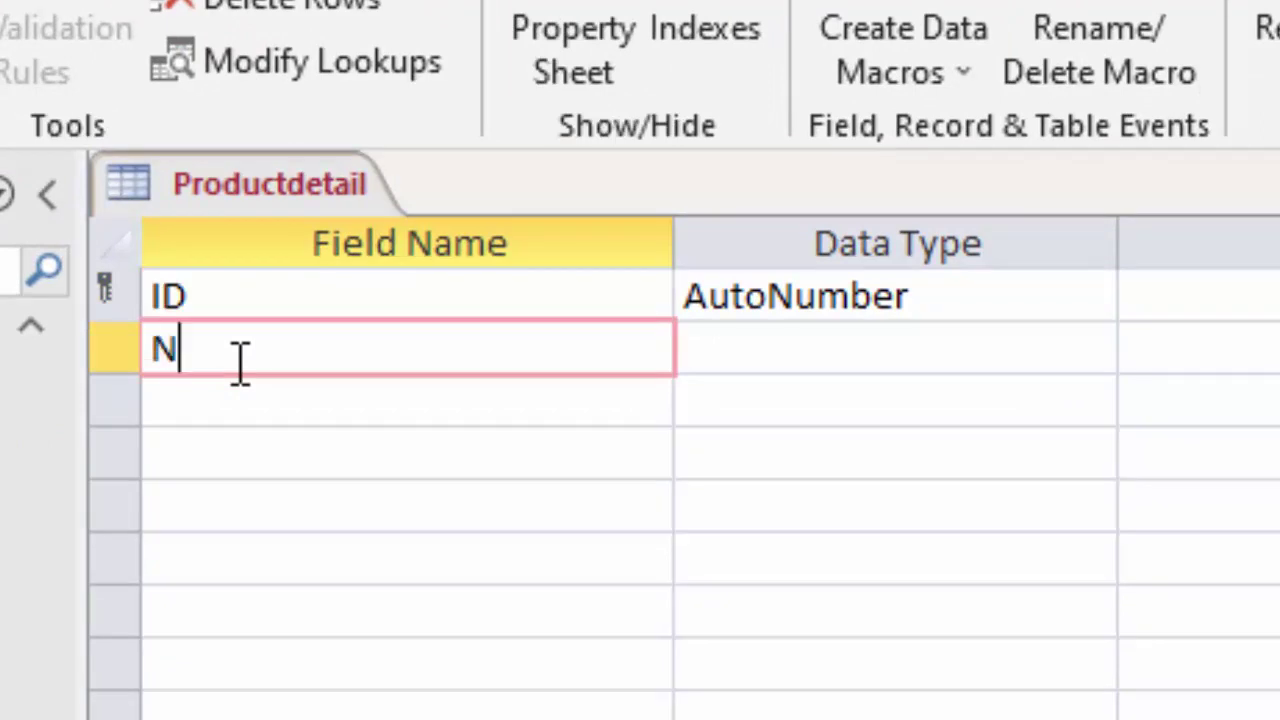
text(ame )
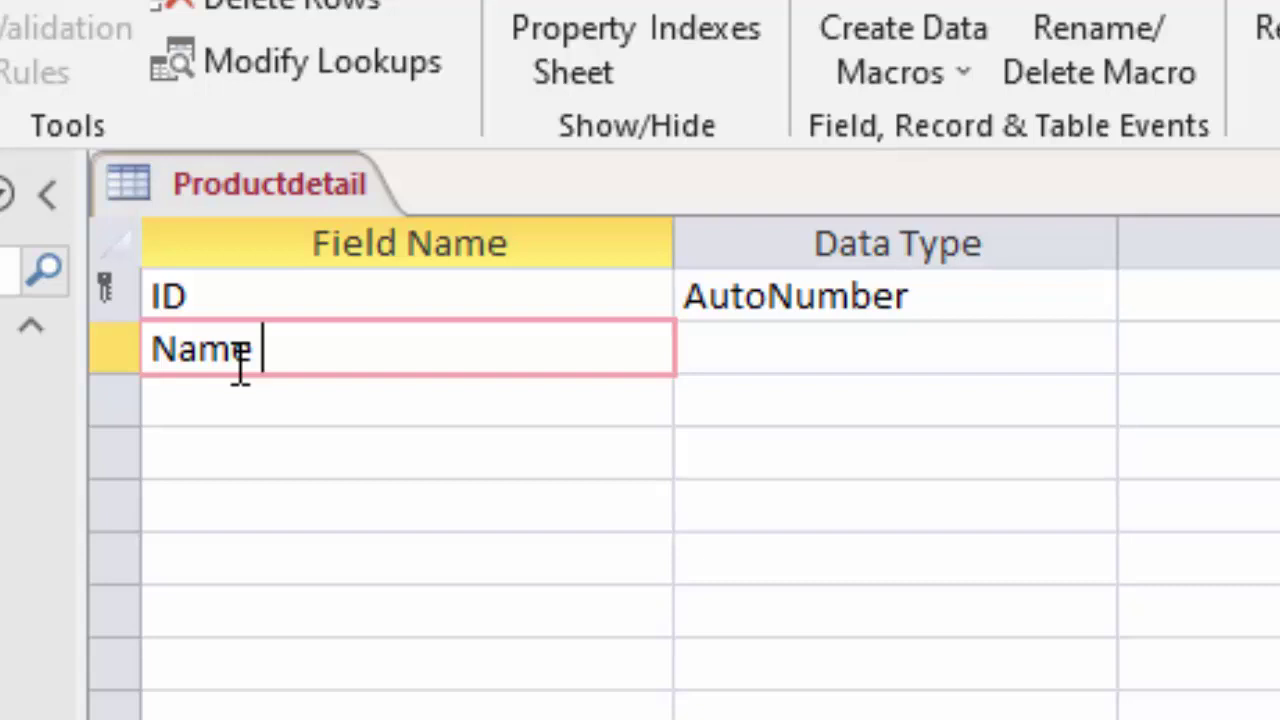
text(of P)
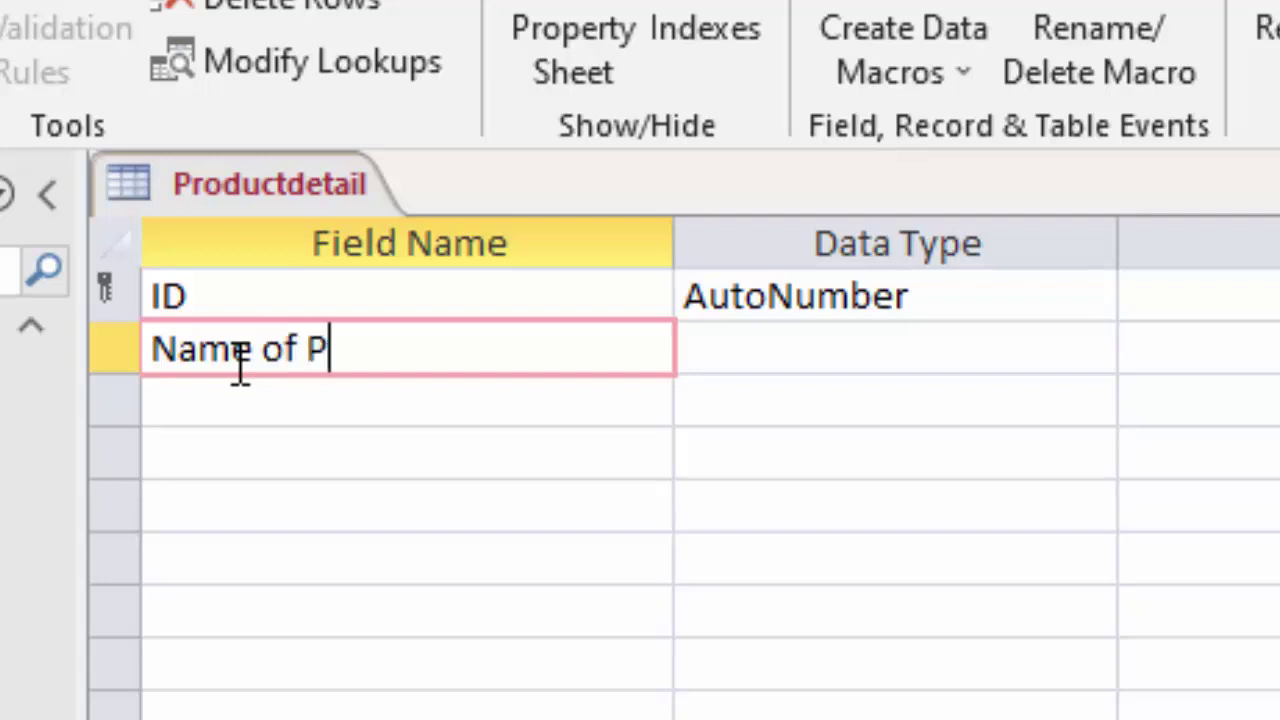
text(rodu)
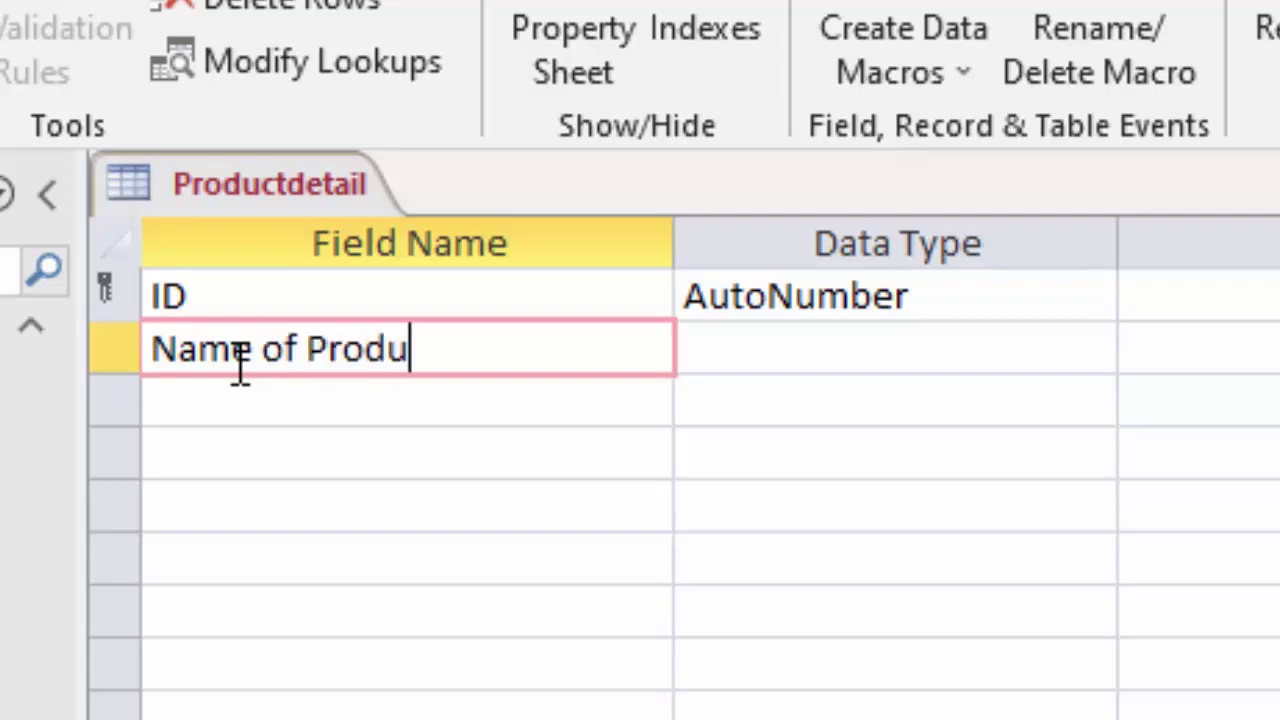
text(ct)
key(Tab)
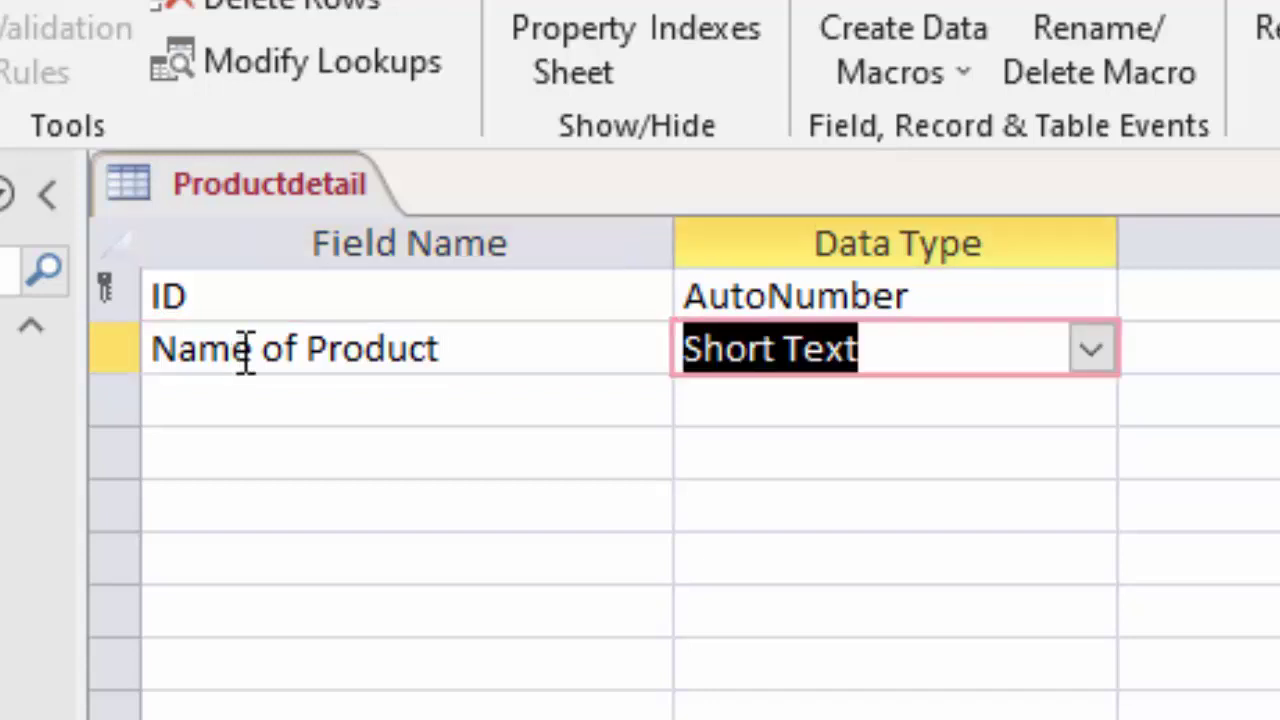
click(412, 392)
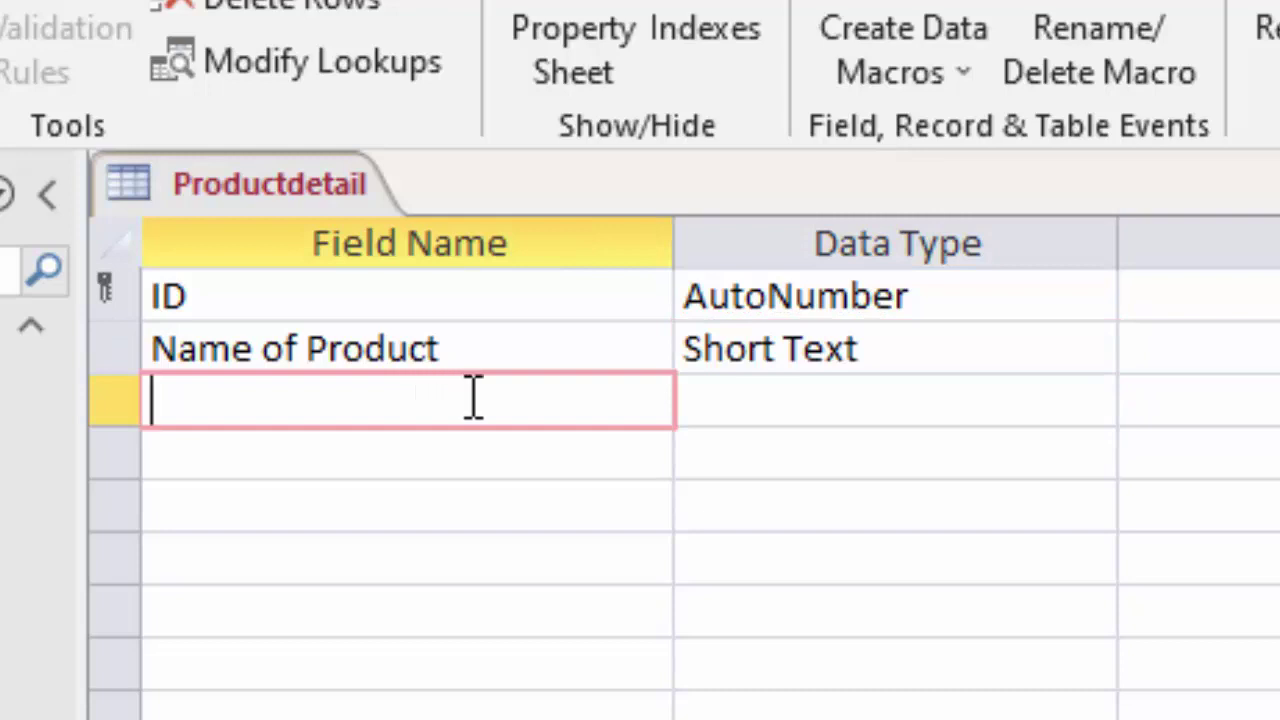
text(P)
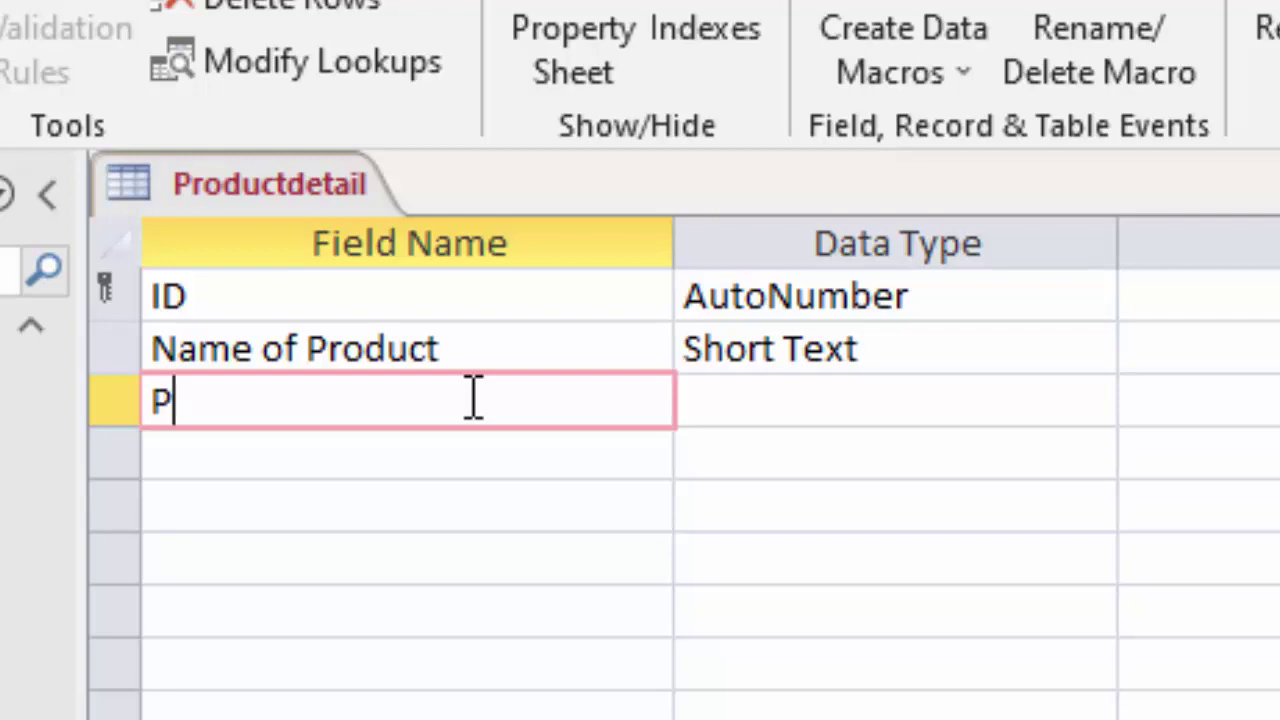
text(rice)
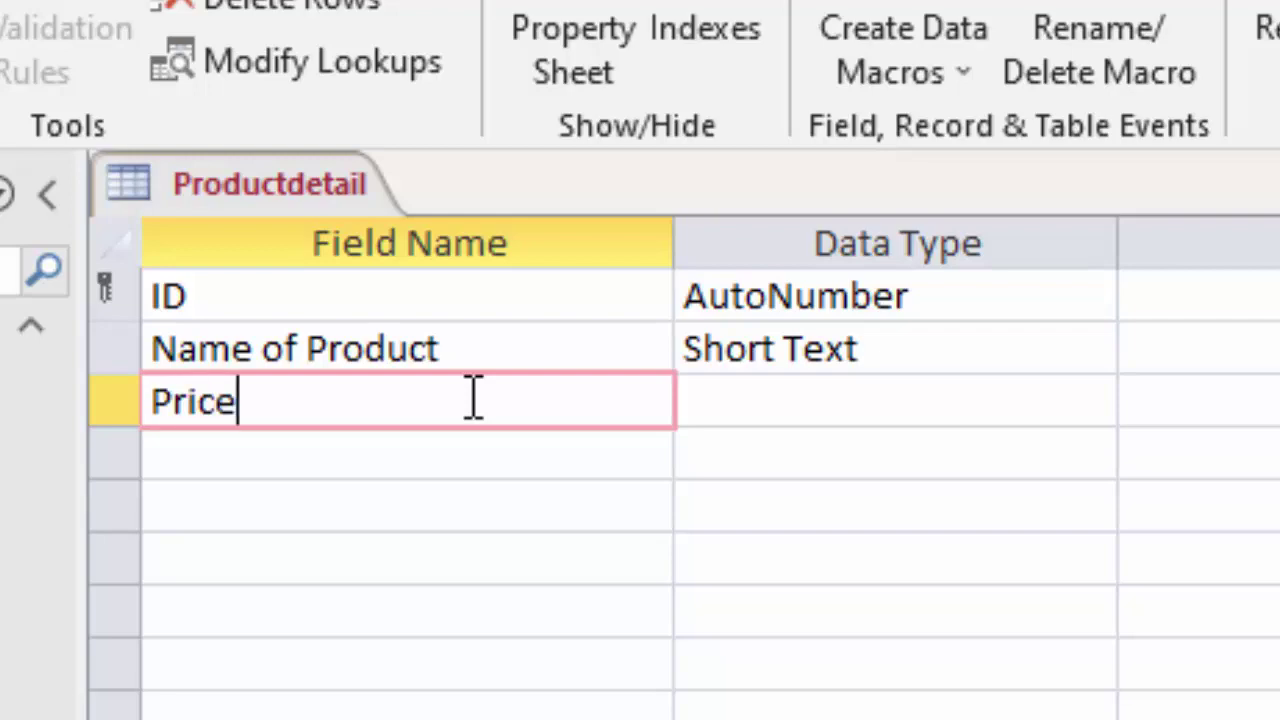
key(Tab)
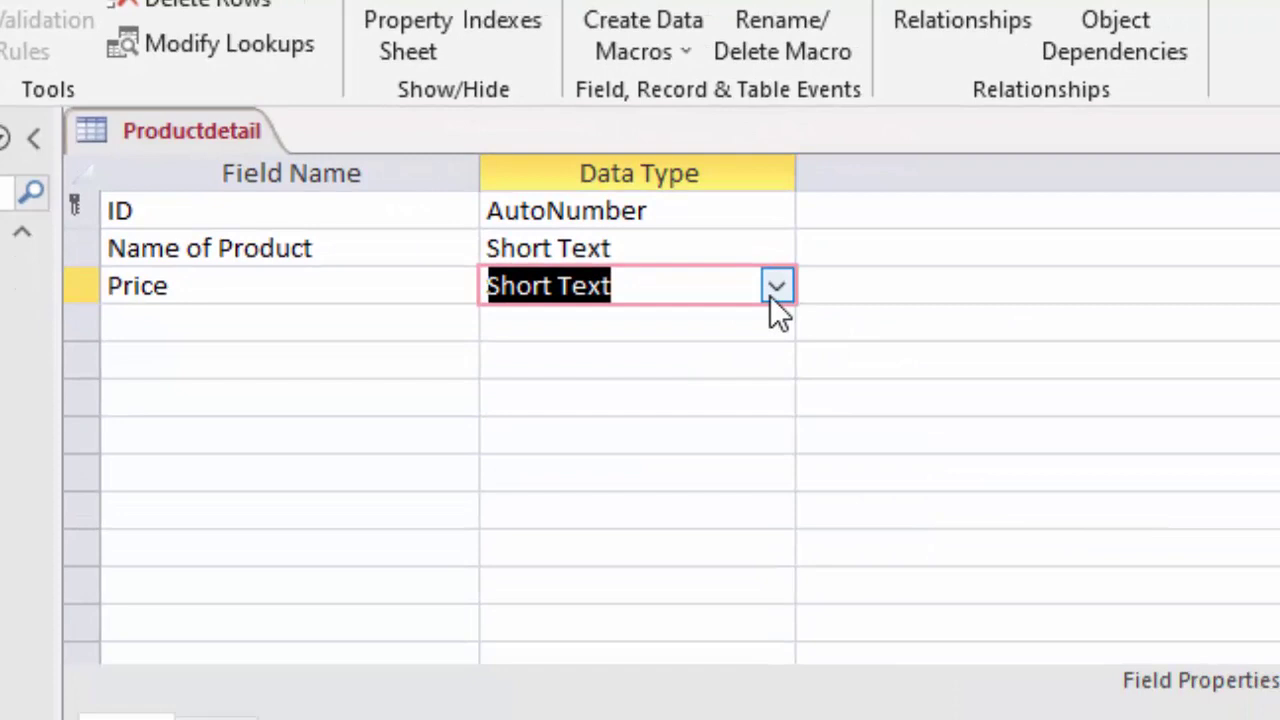
click(776, 288)
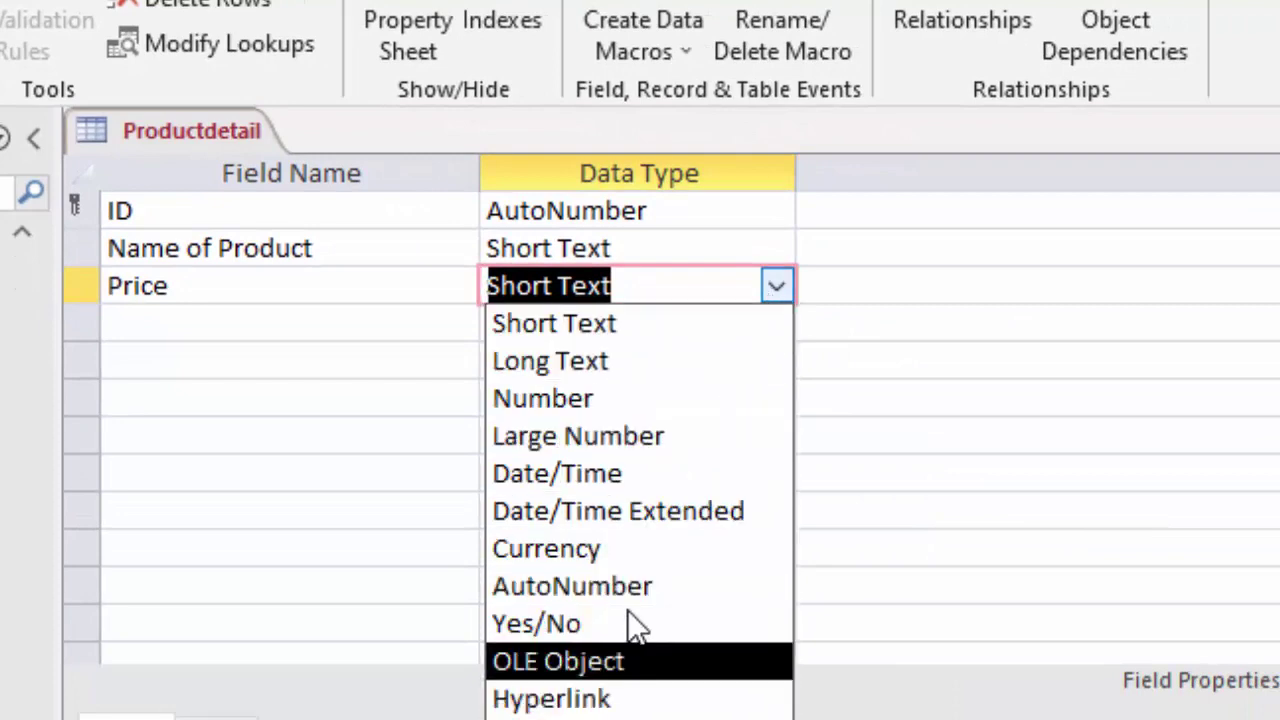
click(628, 558)
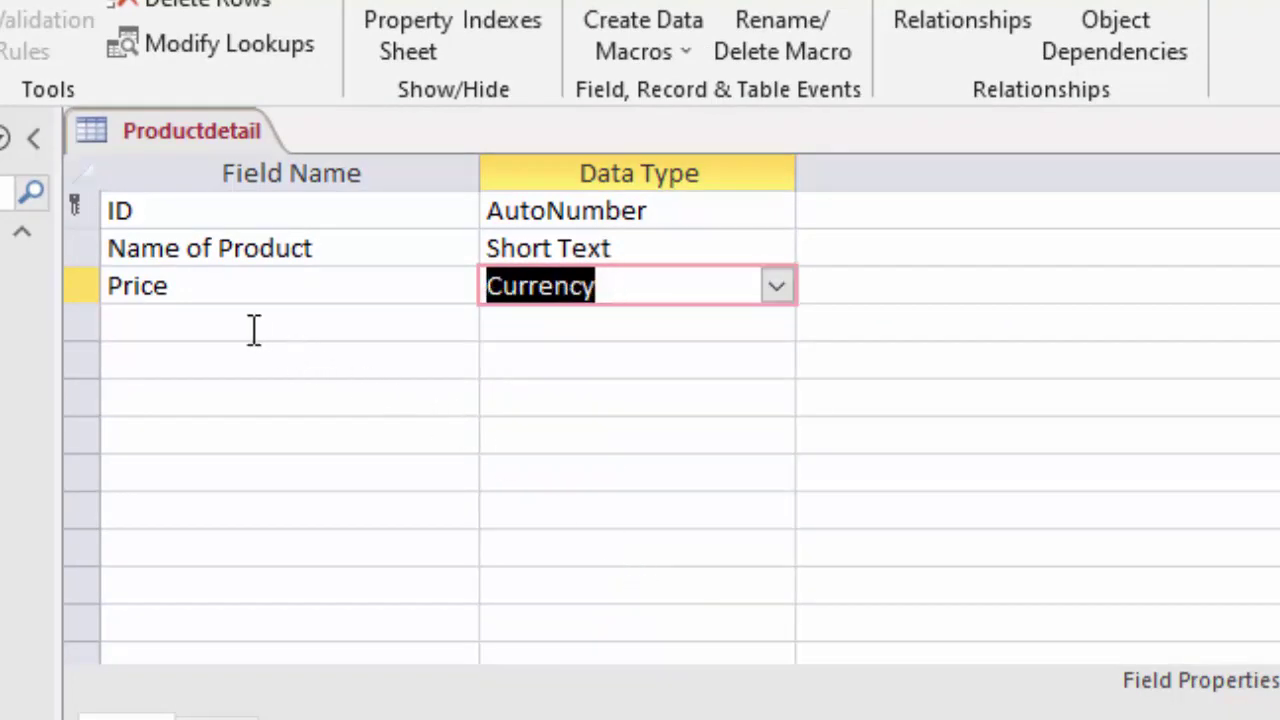
click(207, 317)
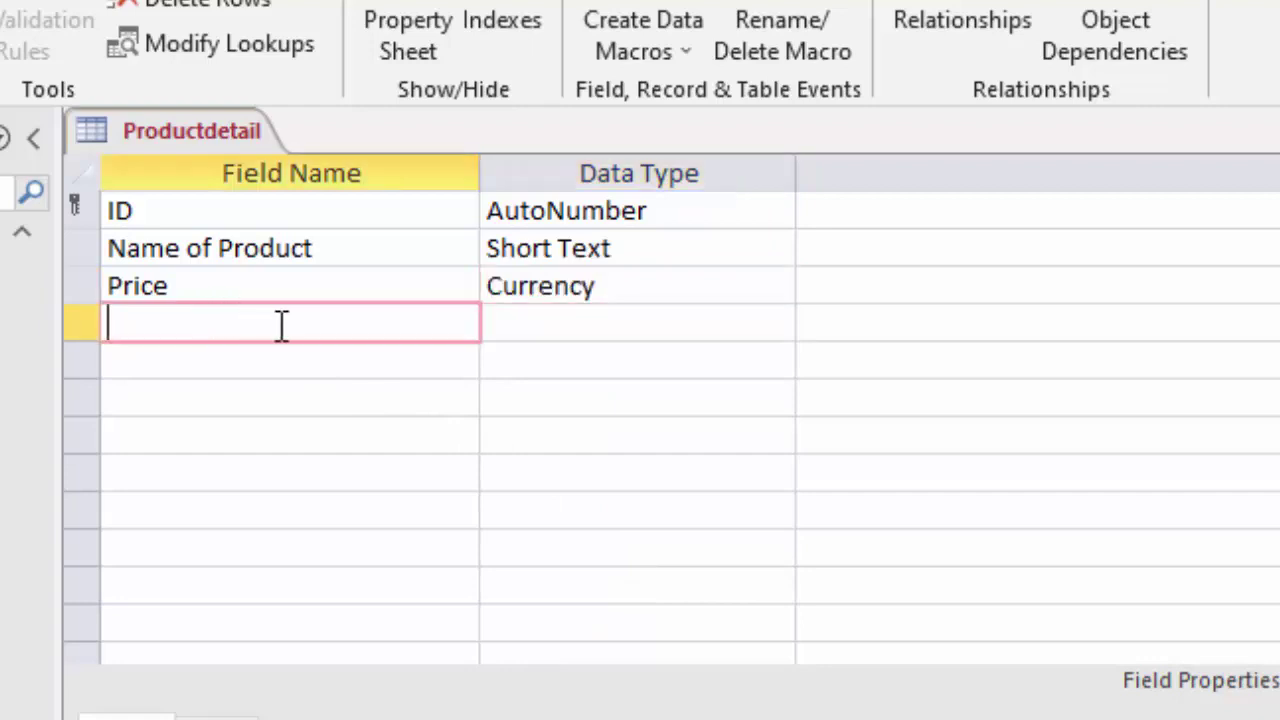
Step: Add a Unit field typed Number with Double field size
text(Un)
text(it)
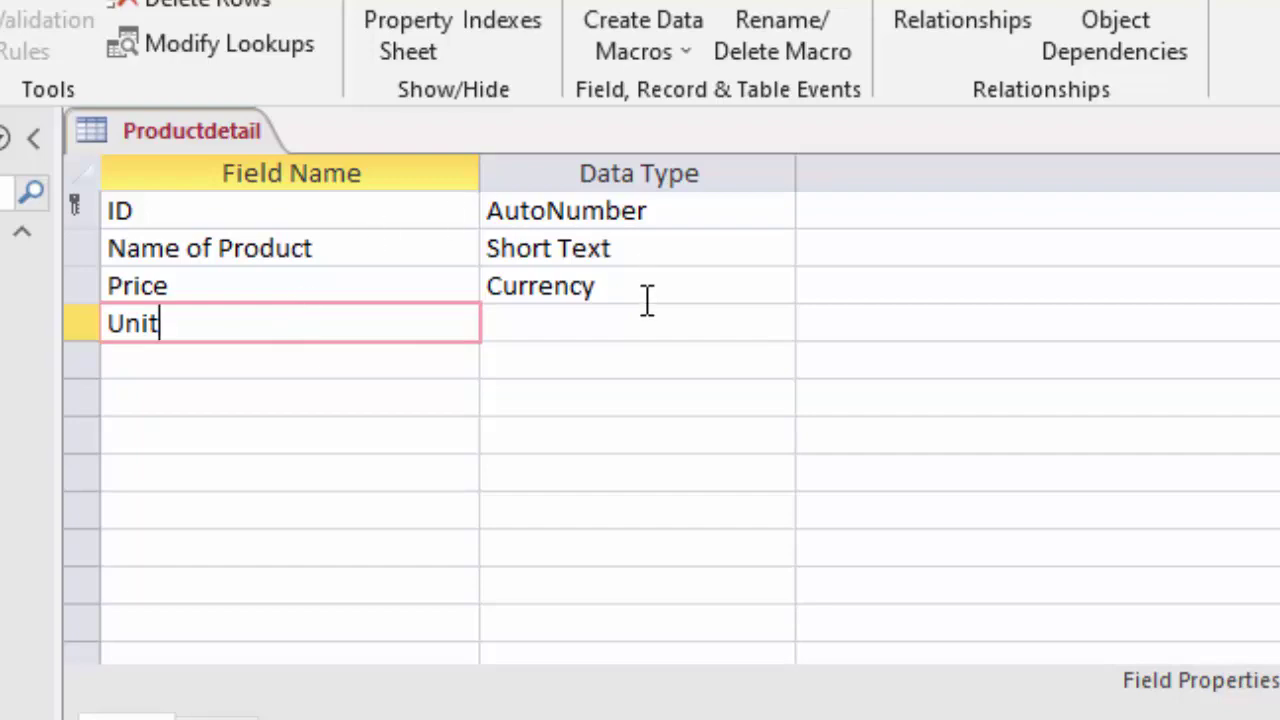
click(640, 321)
click(776, 324)
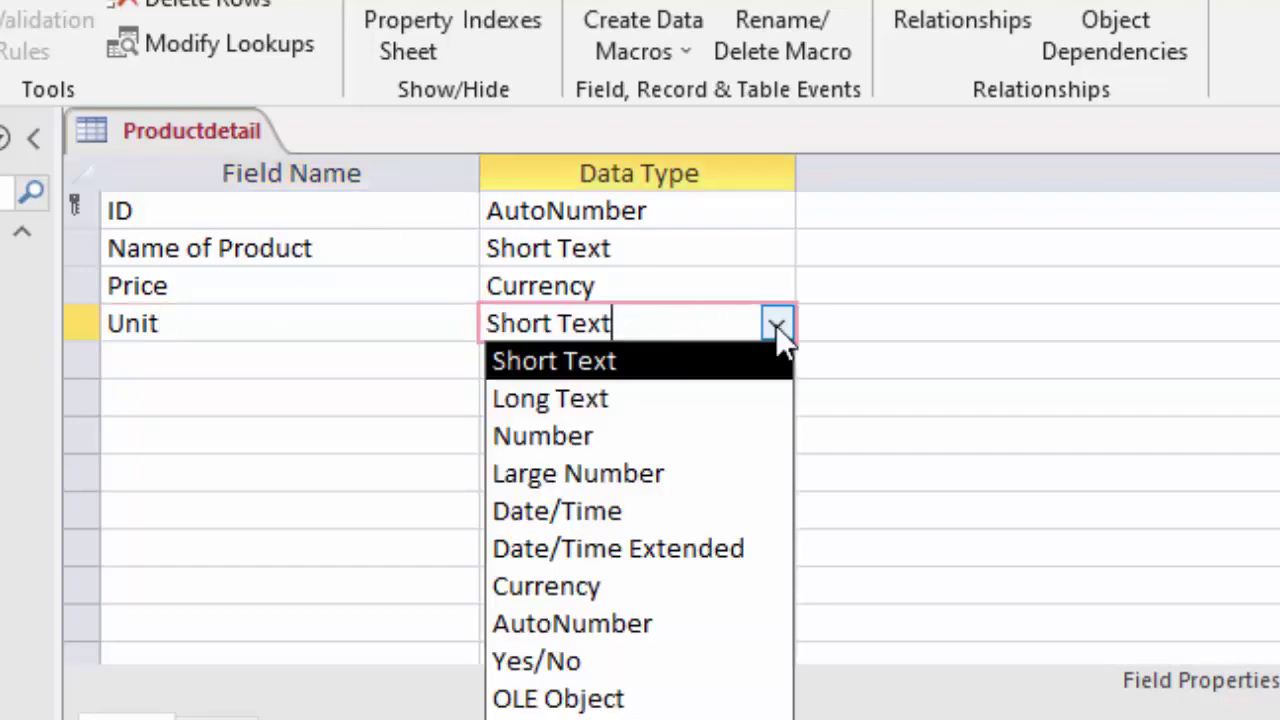
click(600, 436)
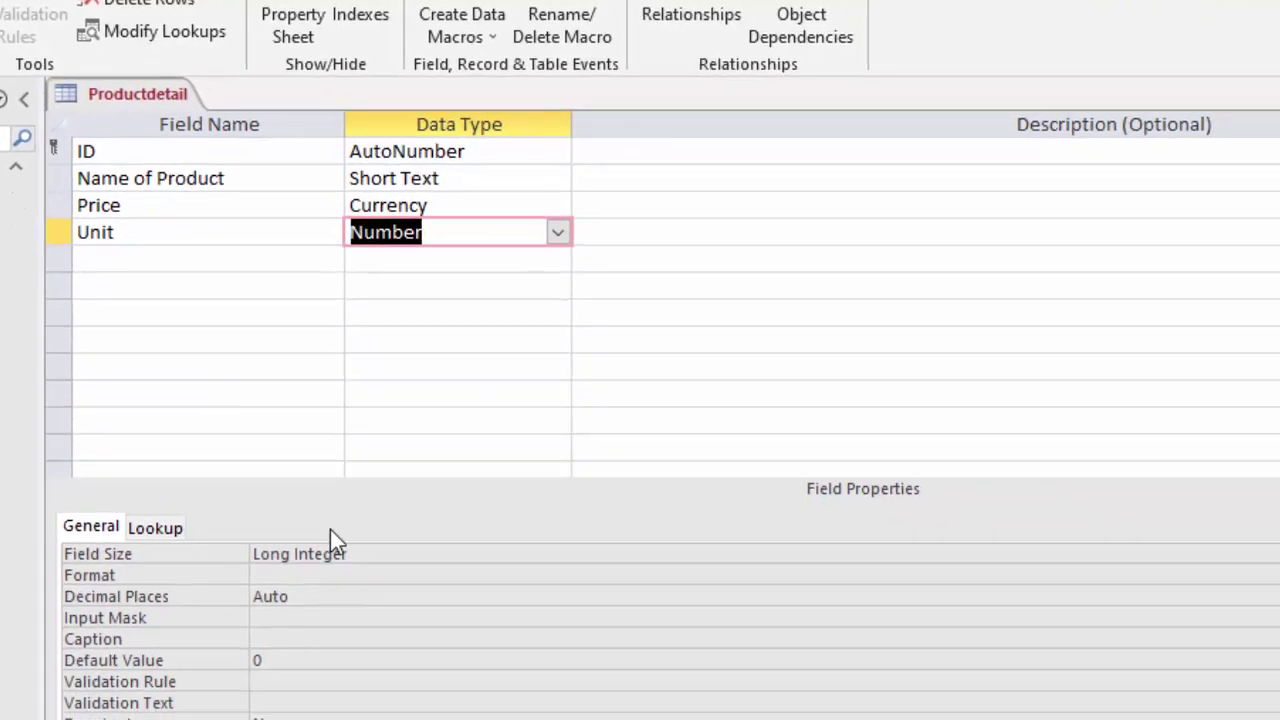
click(366, 532)
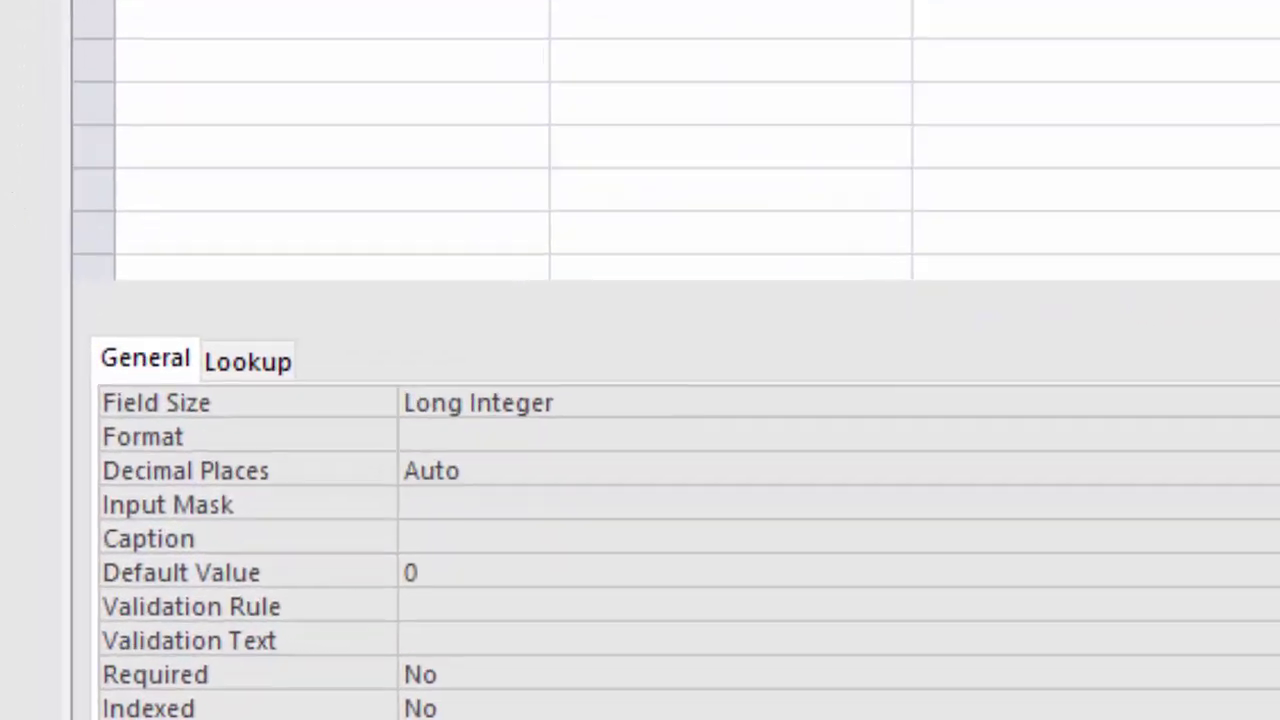
key(alt+Down)
key(Down)
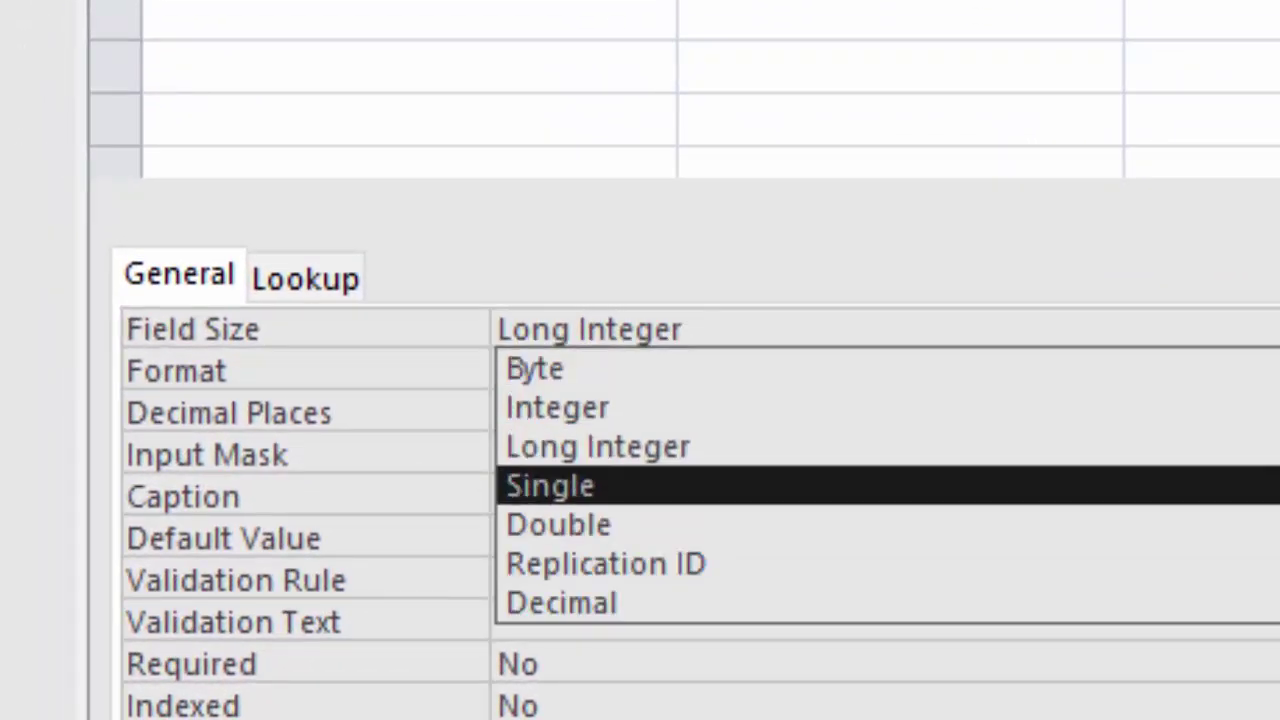
key(Down)
key(Return)
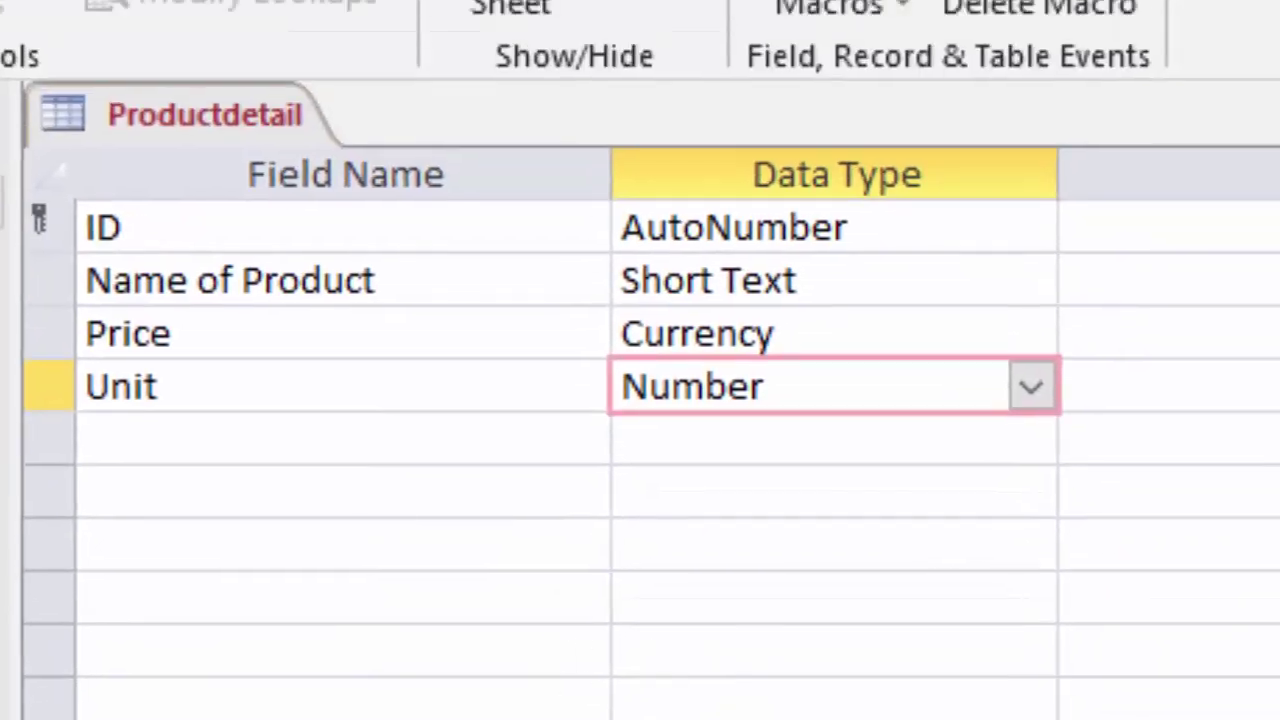
Step: Add a new field named Total Cost below Unit
click(135, 447)
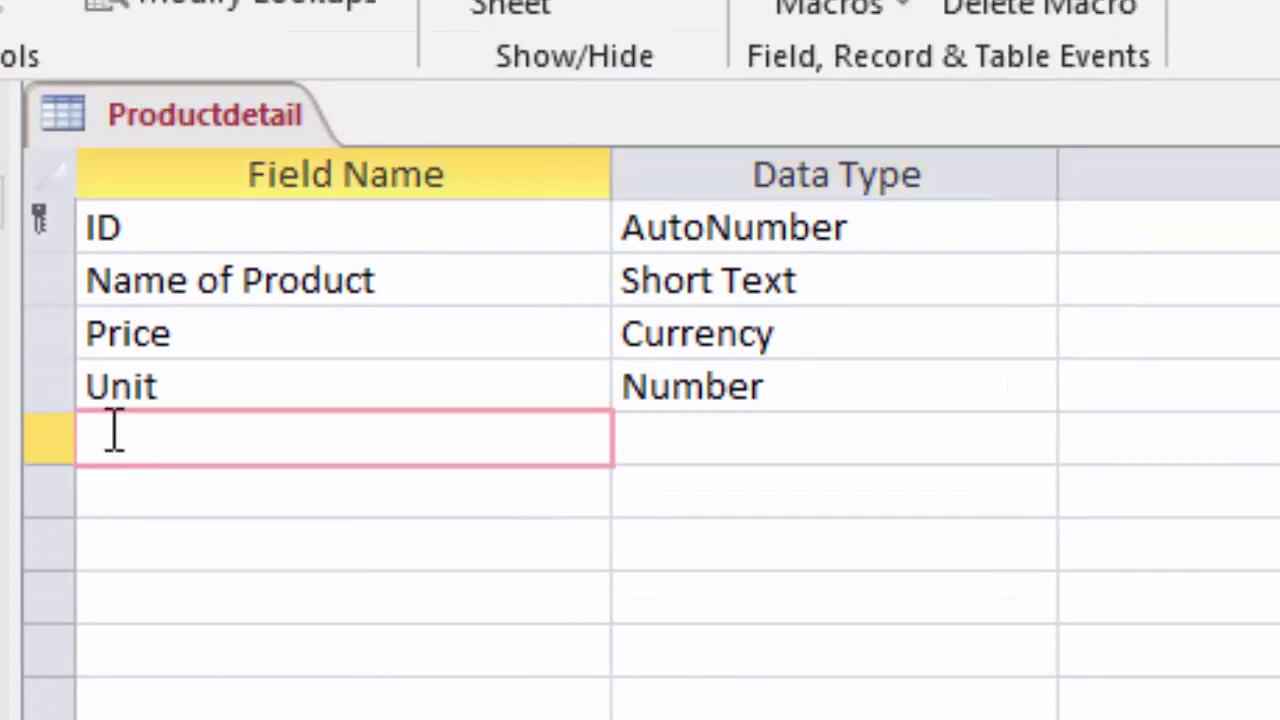
text(To)
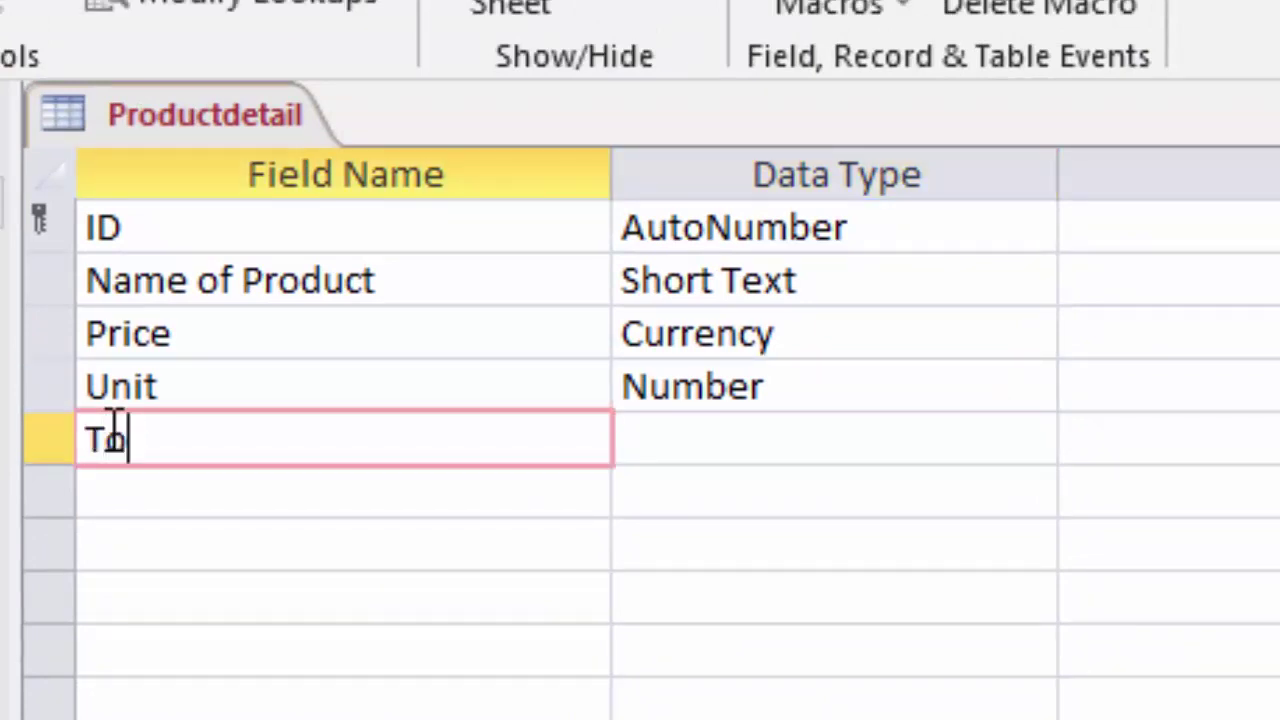
text(tal )
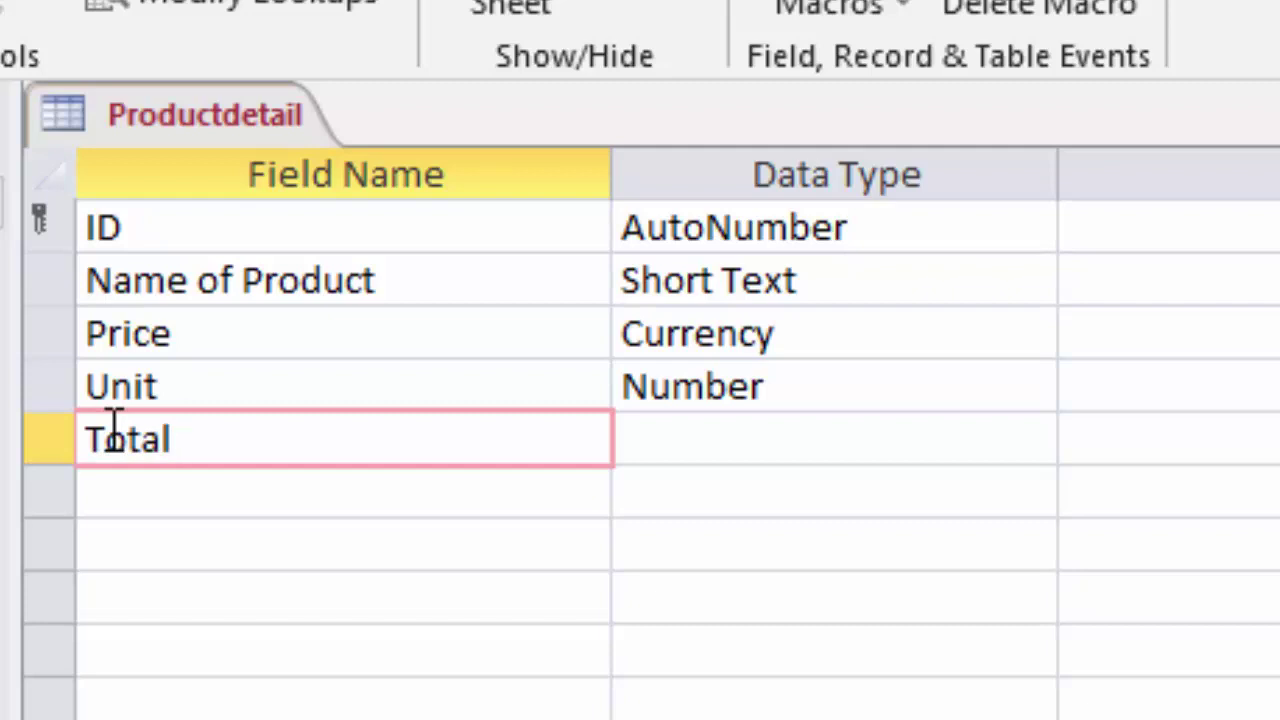
text(Cost)
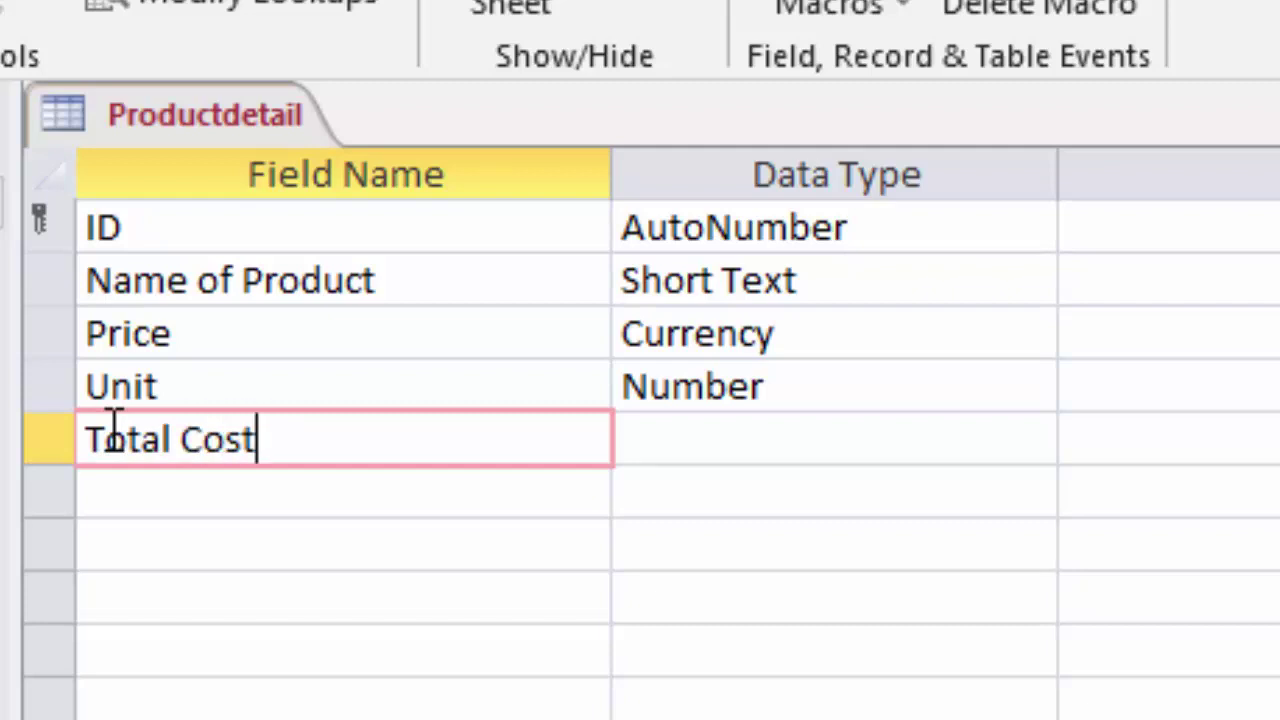
key(Tab)
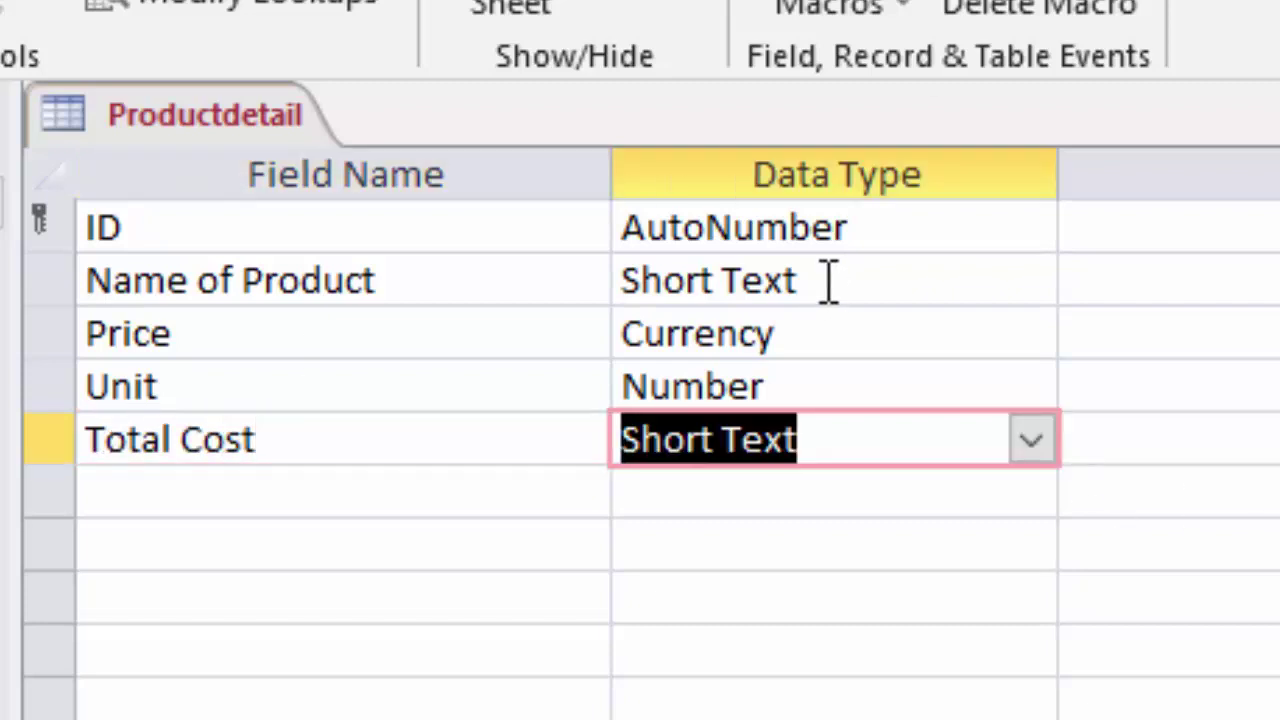
Step: Make Total Cost a Calculated field with the expression [Price]*[Unit]
click(1030, 441)
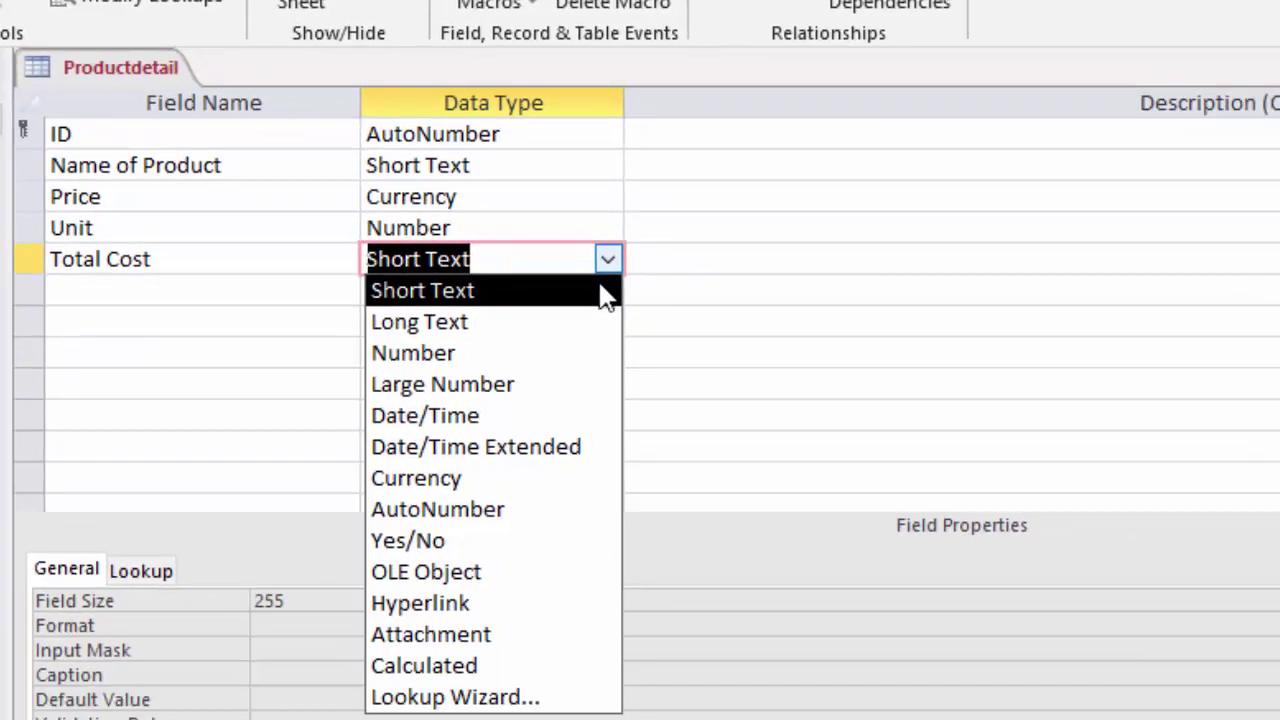
click(503, 655)
text([)
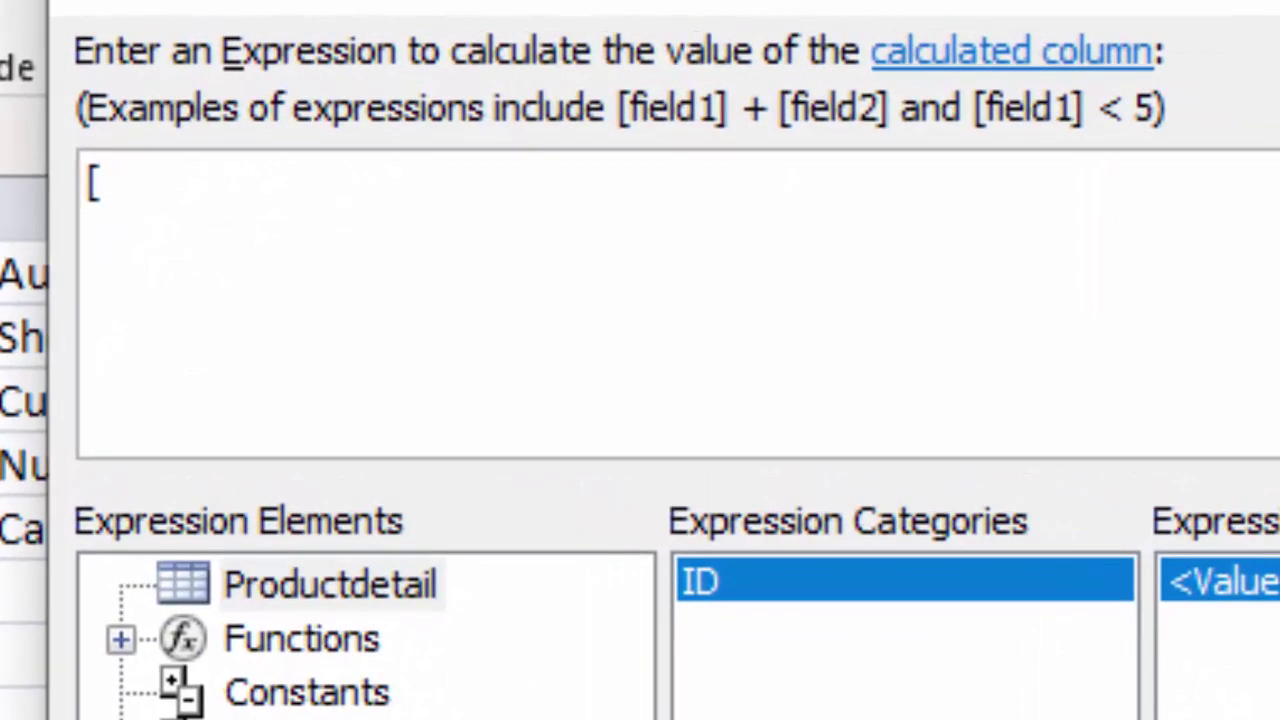
text(Pr)
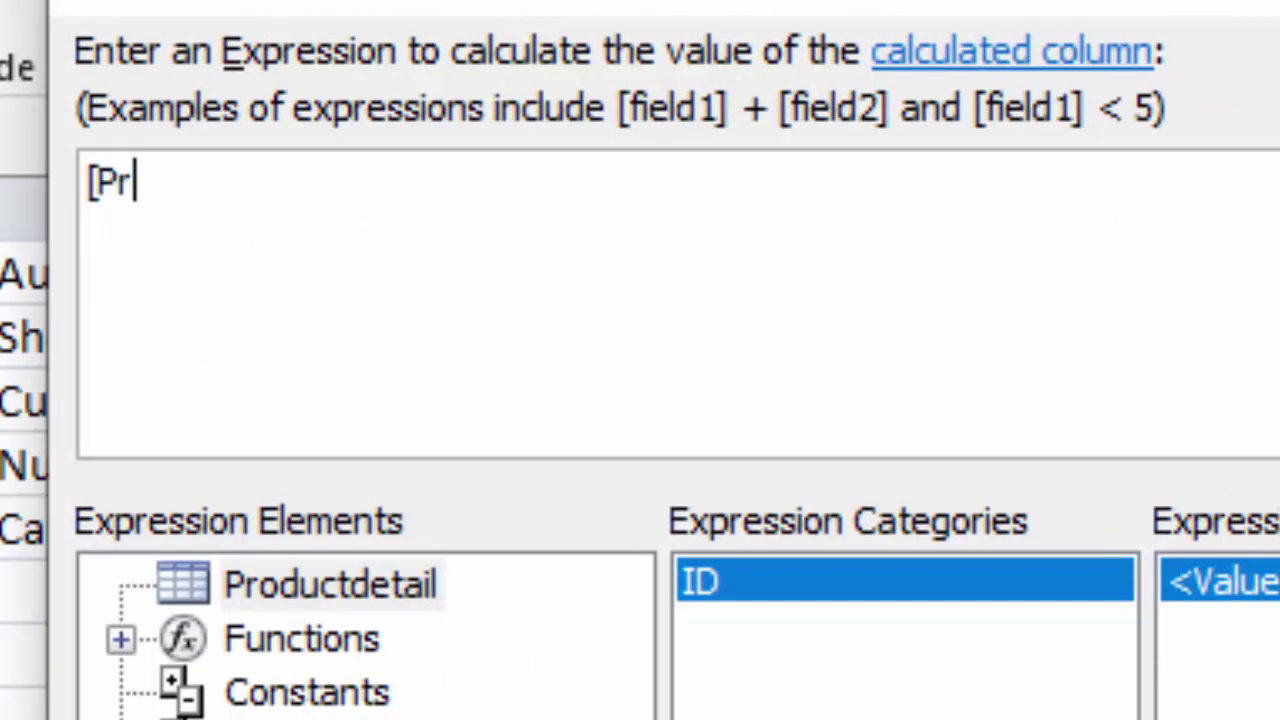
text(ice])
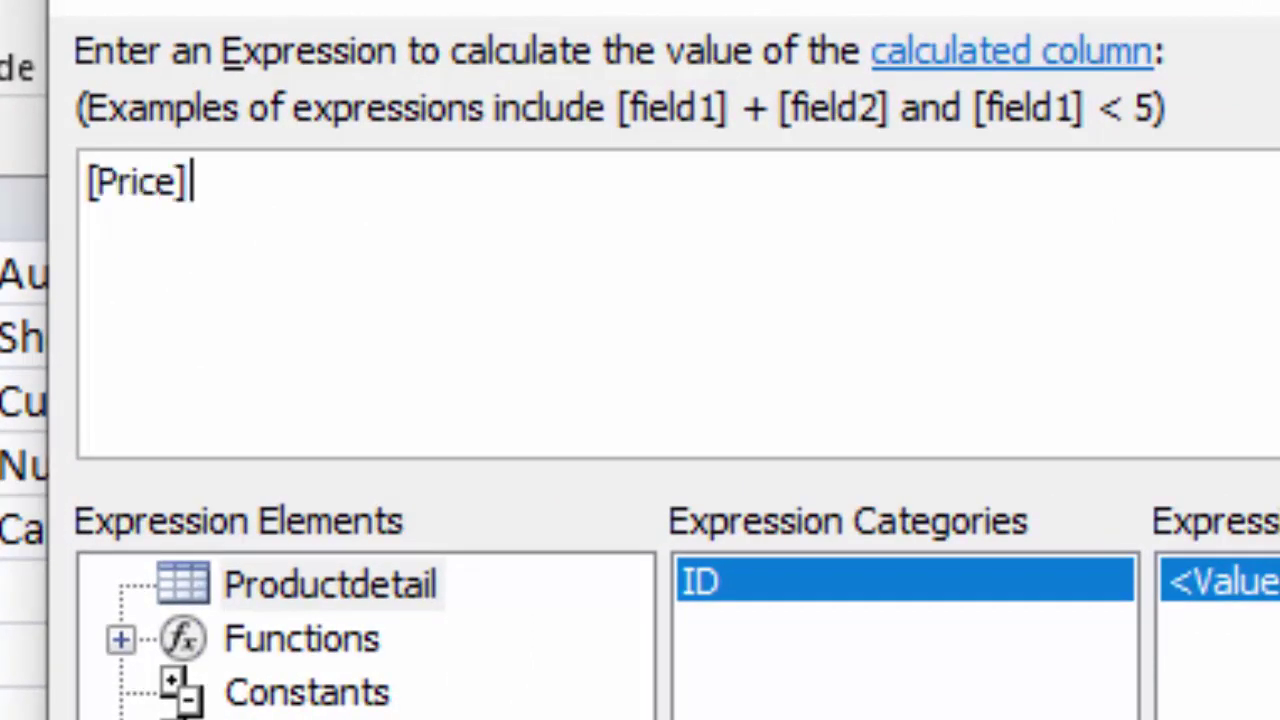
text(*[)
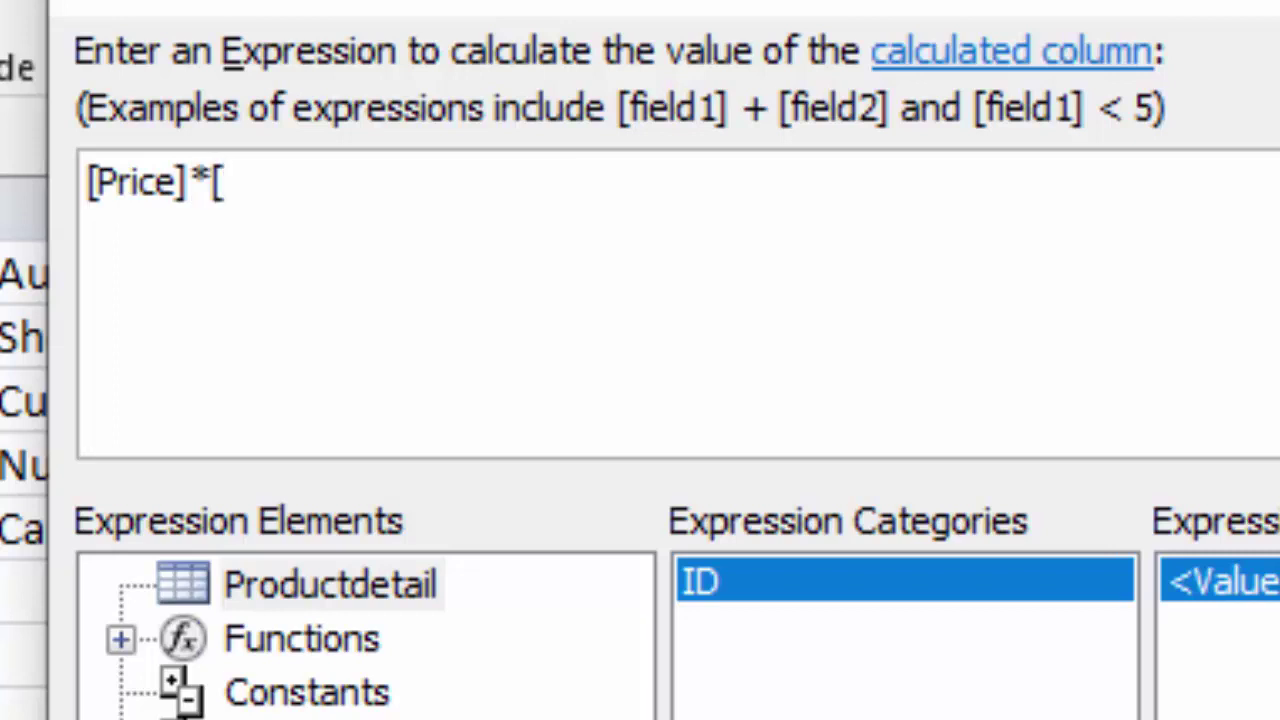
text(Unit)
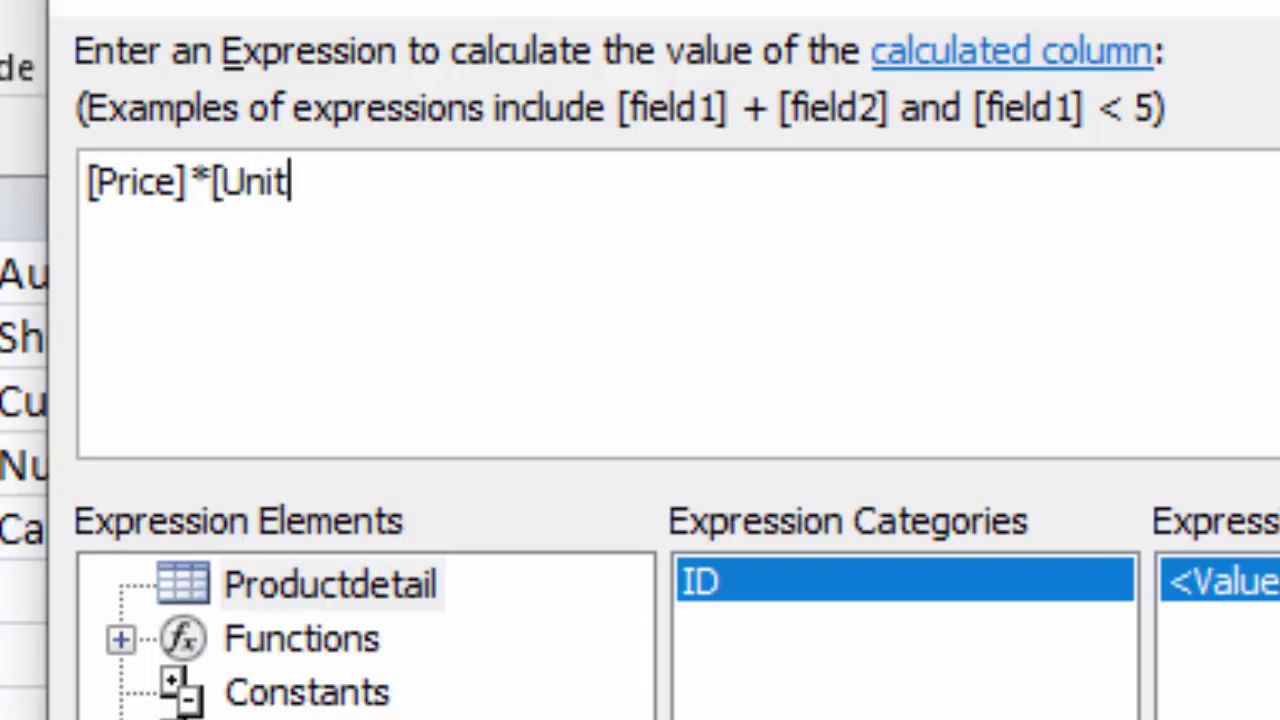
text(])
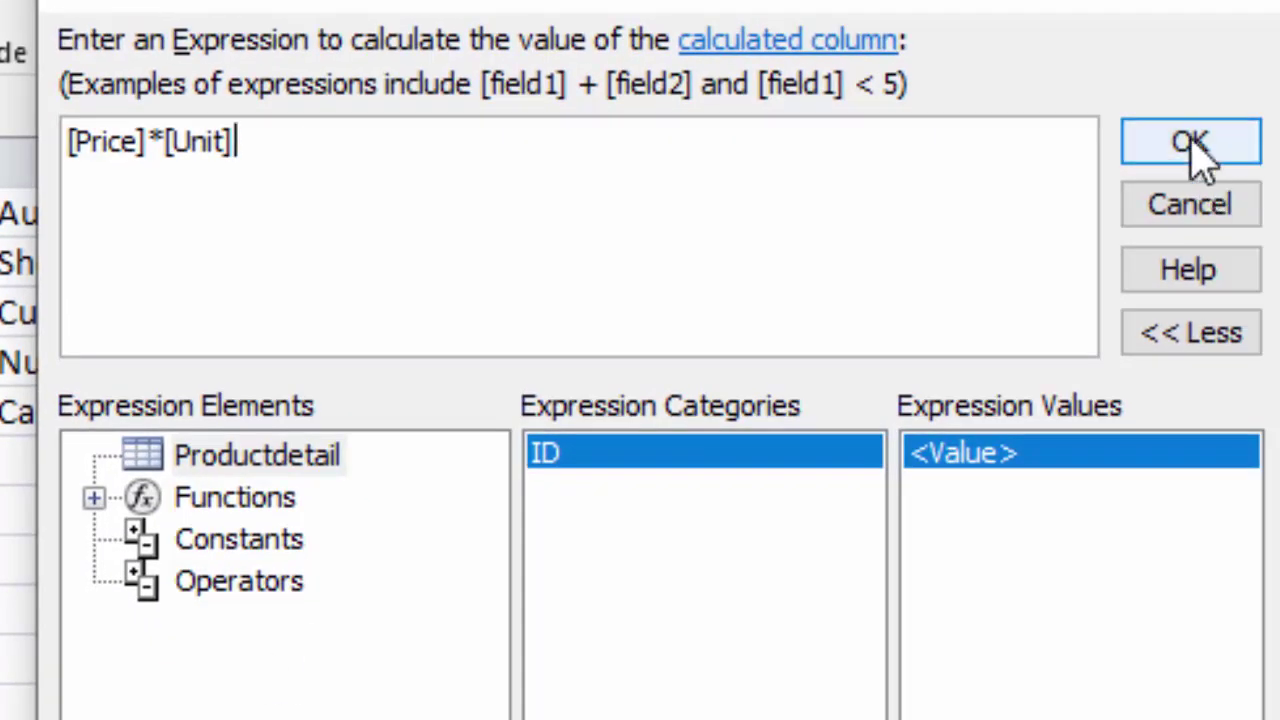
click(1200, 149)
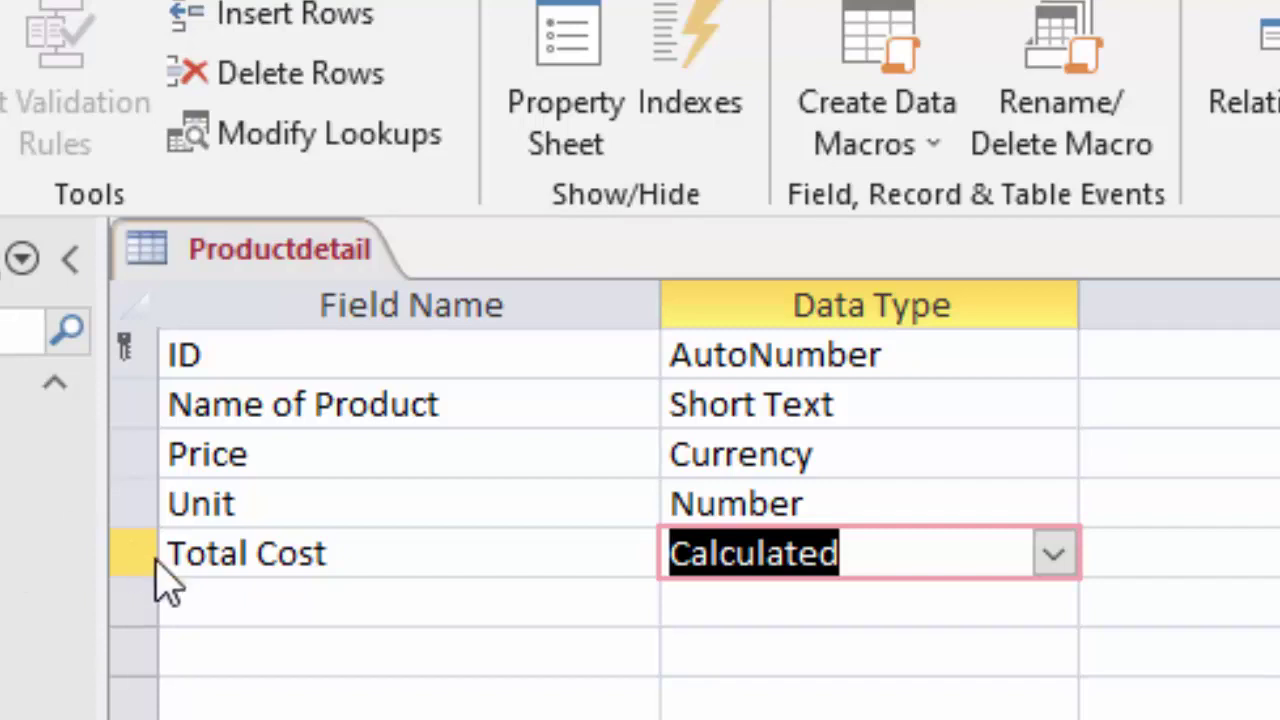
Step: Add a Discount field typed Number, with Percent format and Double field size
click(266, 596)
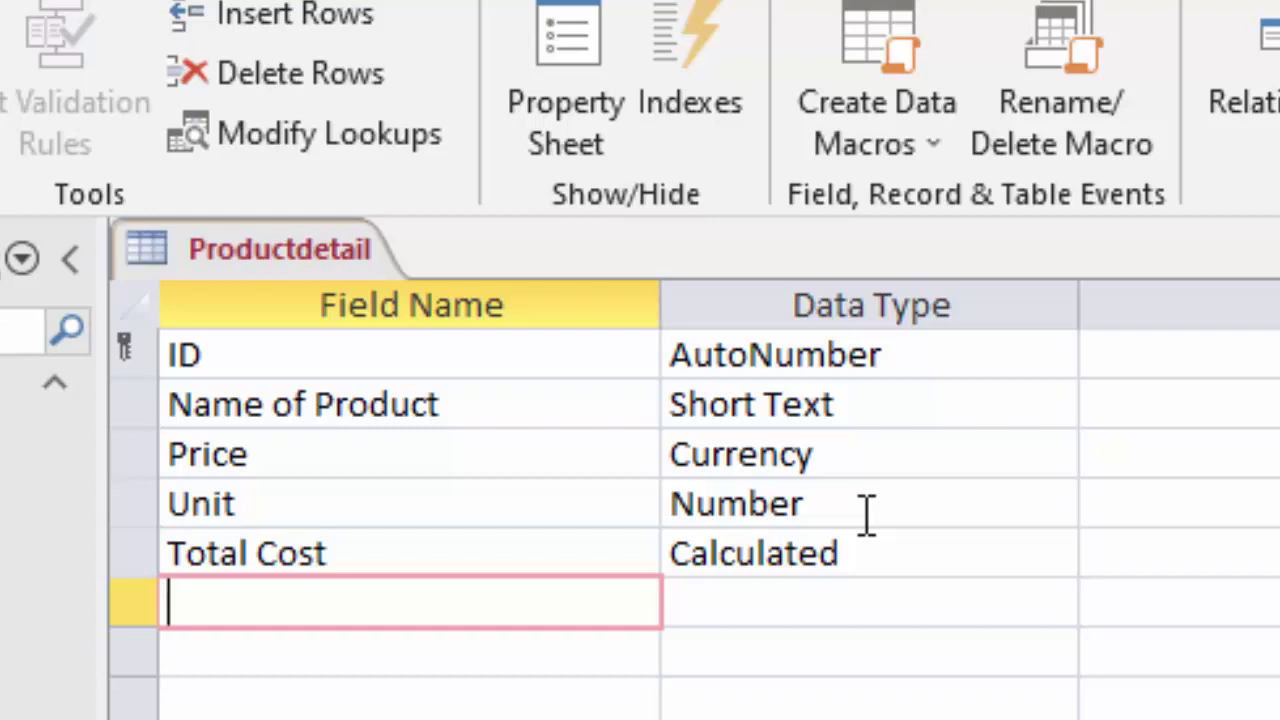
text(D)
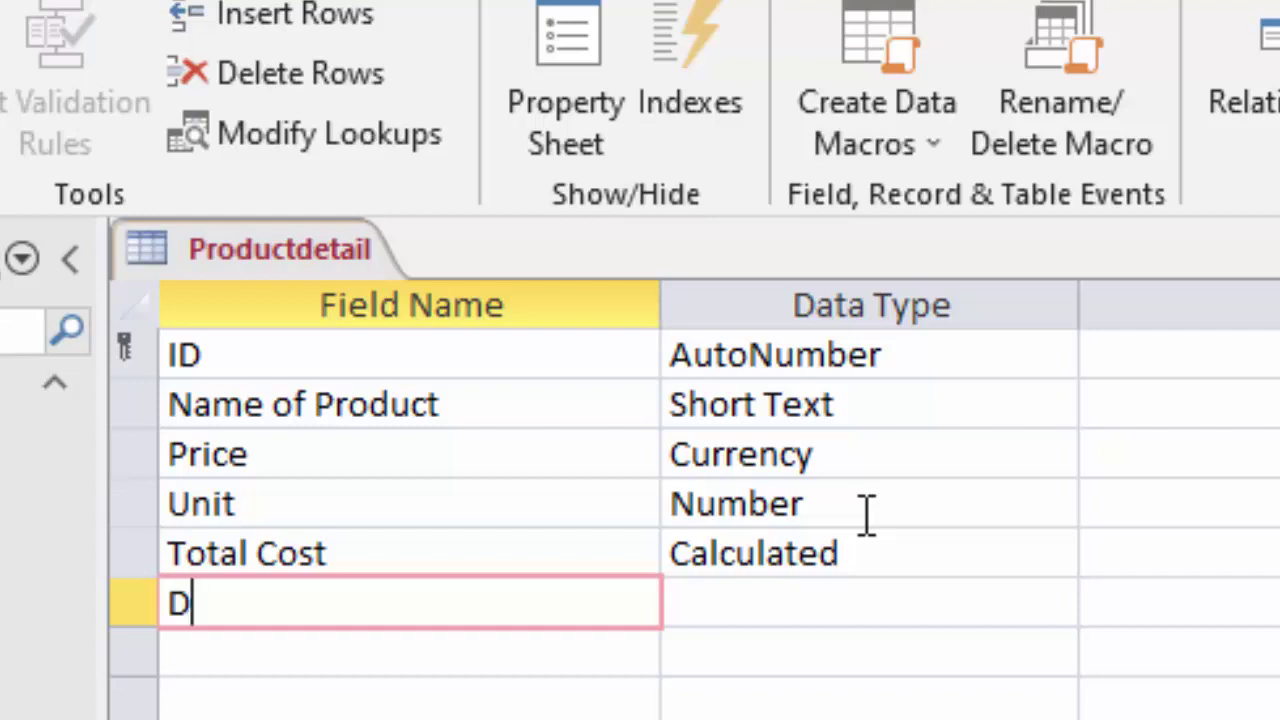
text(iscou)
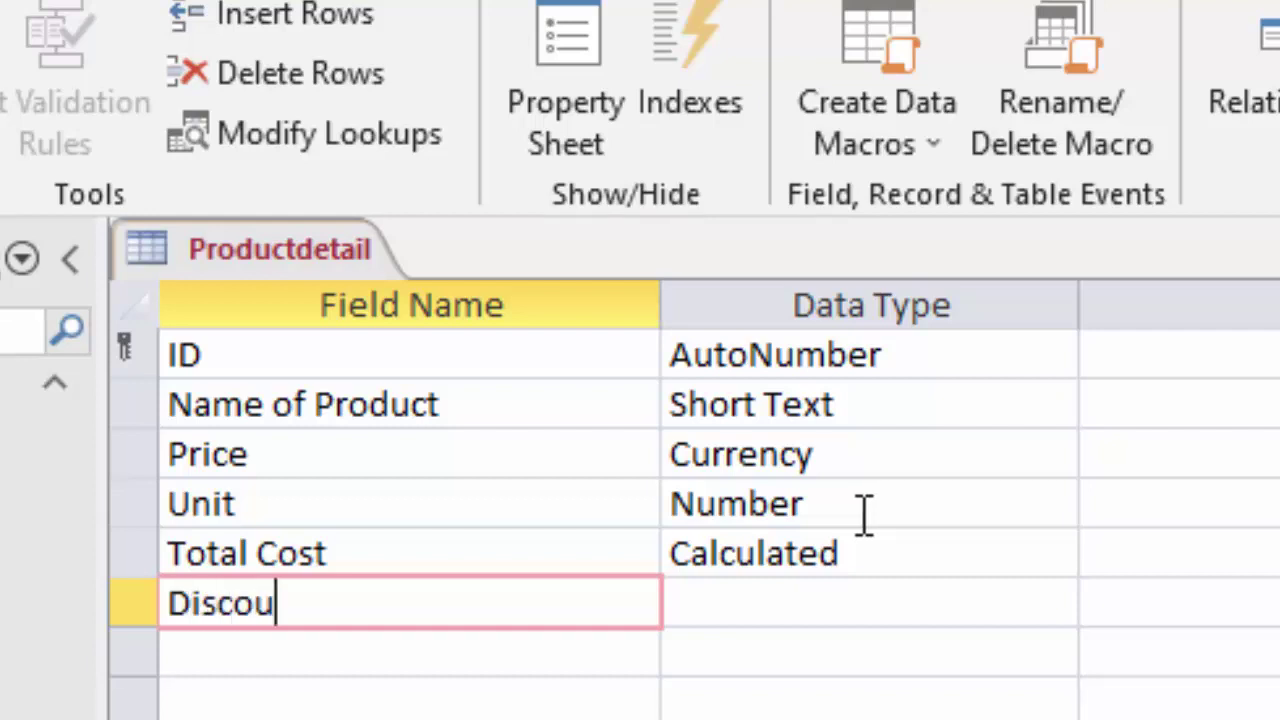
text(nt)
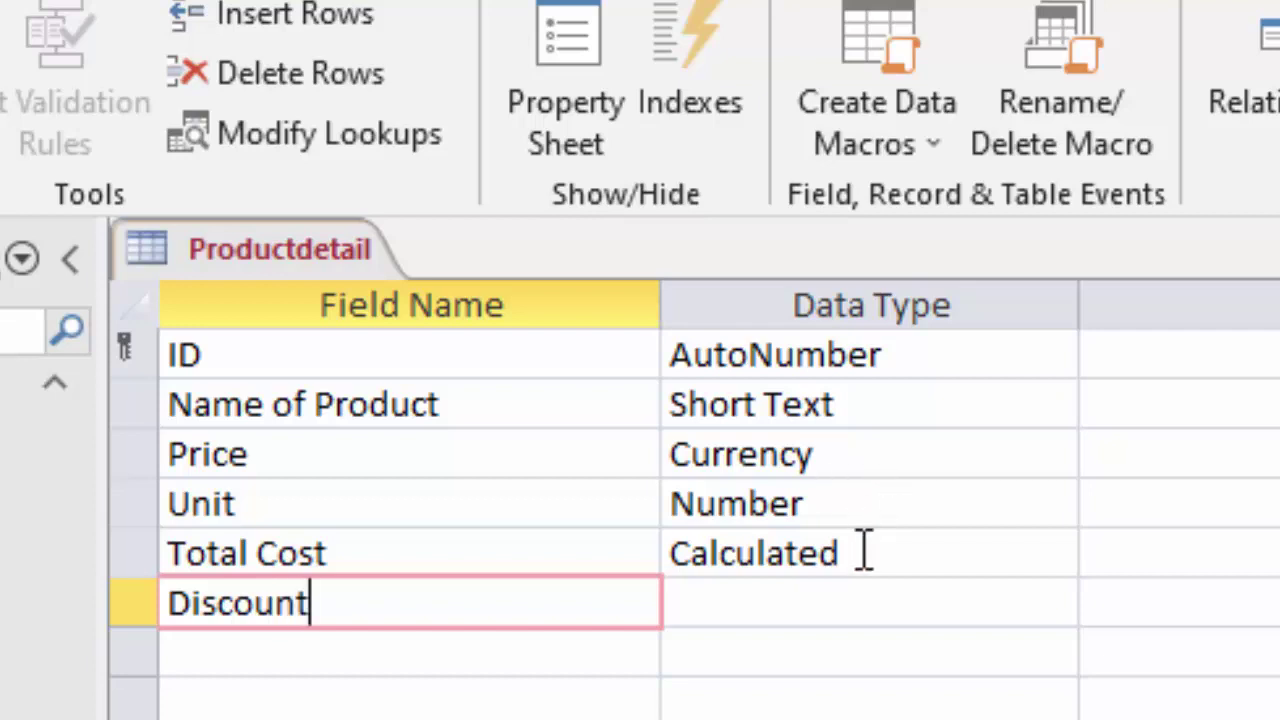
click(860, 603)
click(1054, 603)
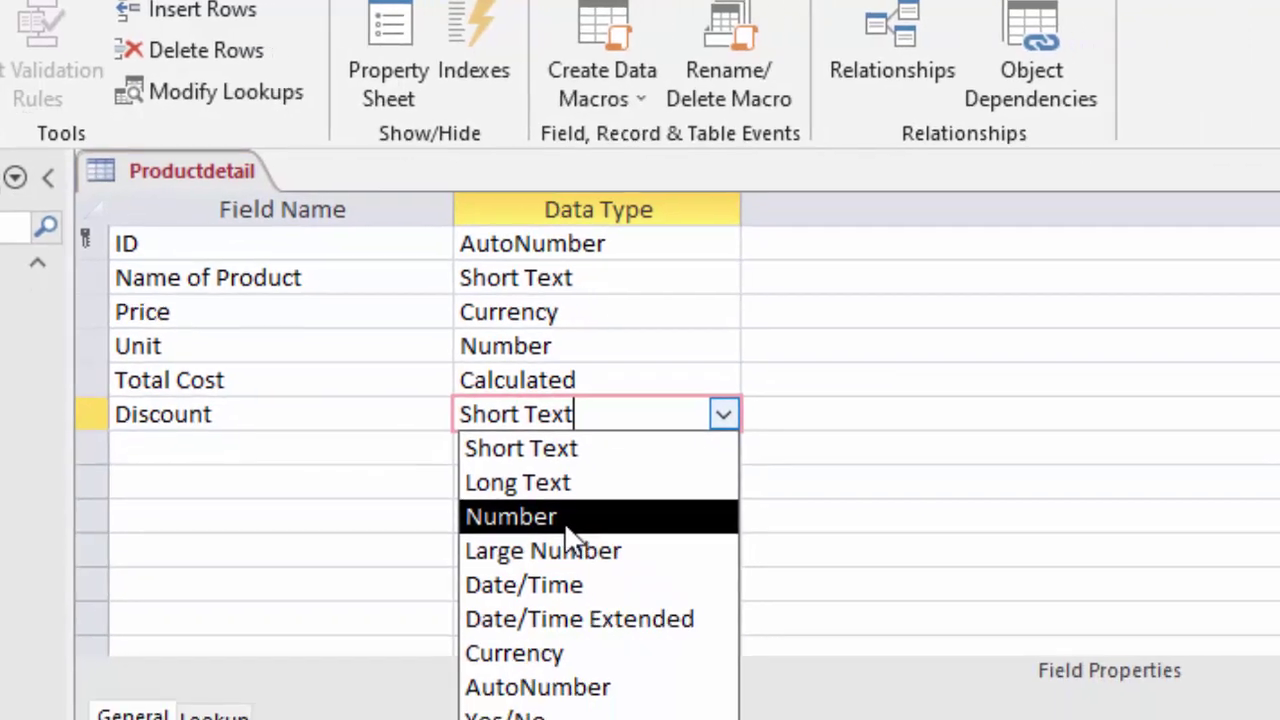
click(635, 579)
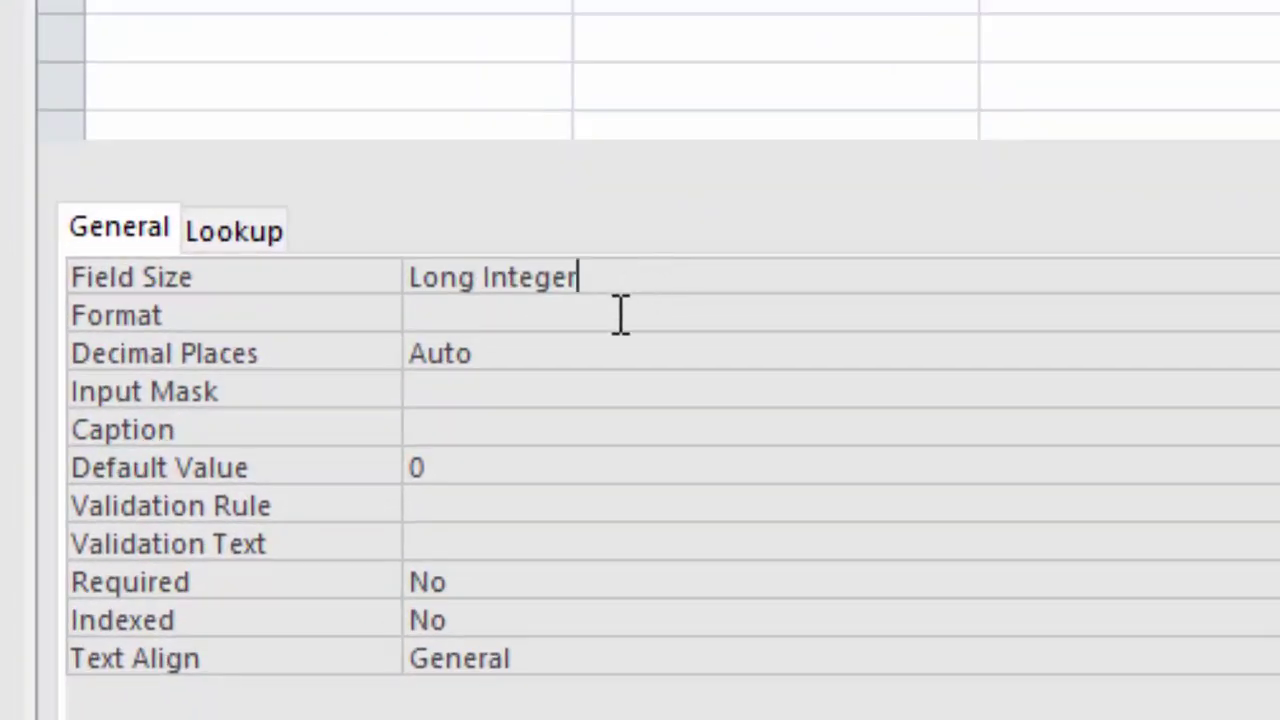
click(618, 318)
text(percent)
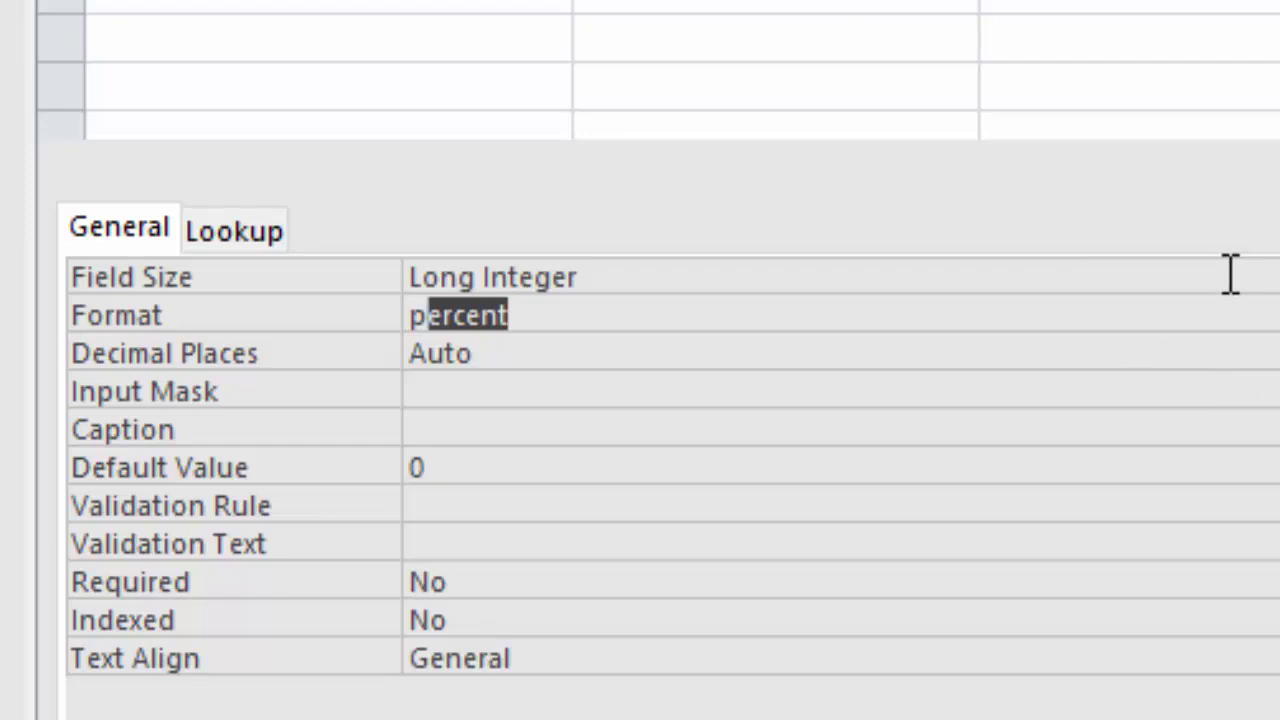
click(579, 277)
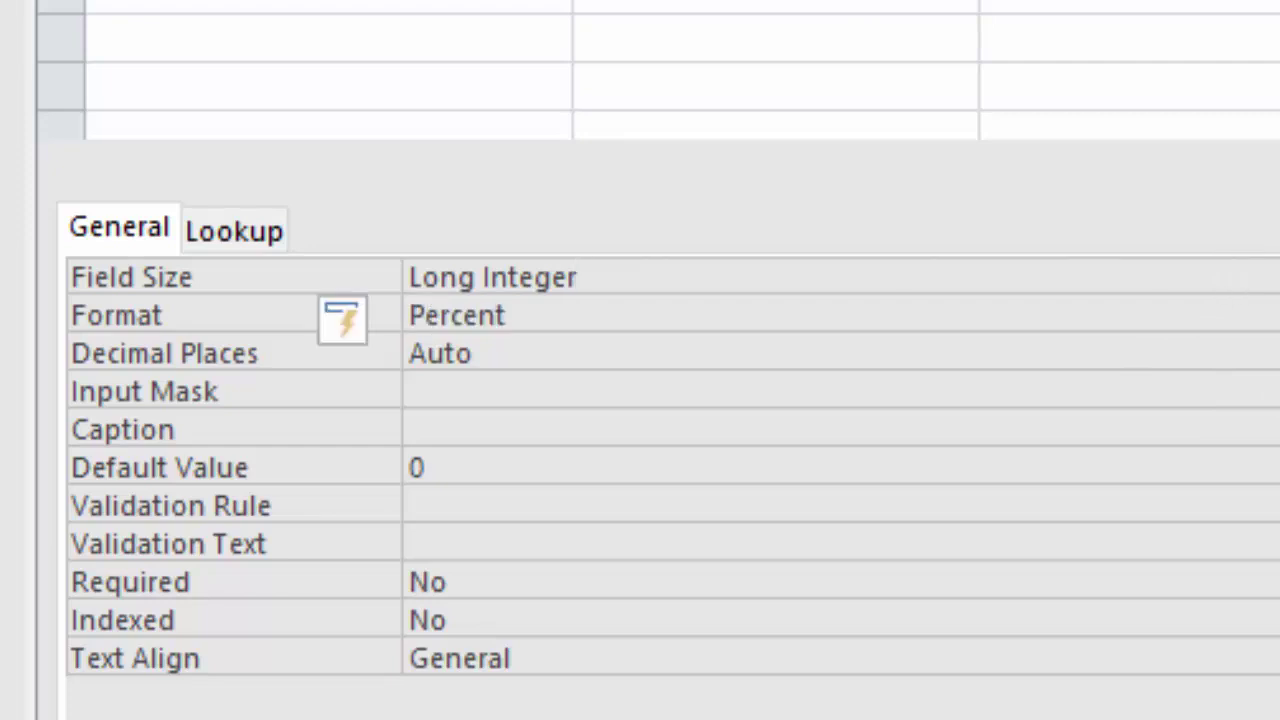
key(alt+Down)
key(Down)
key(Down)
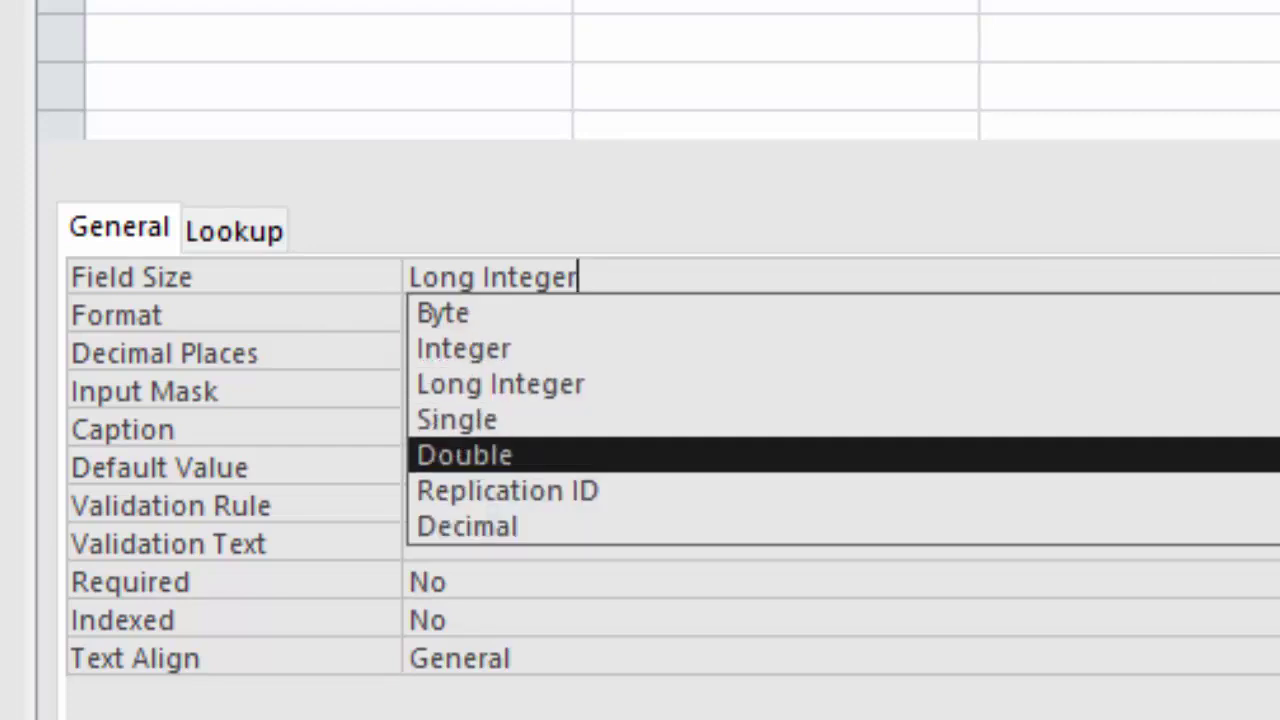
key(Return)
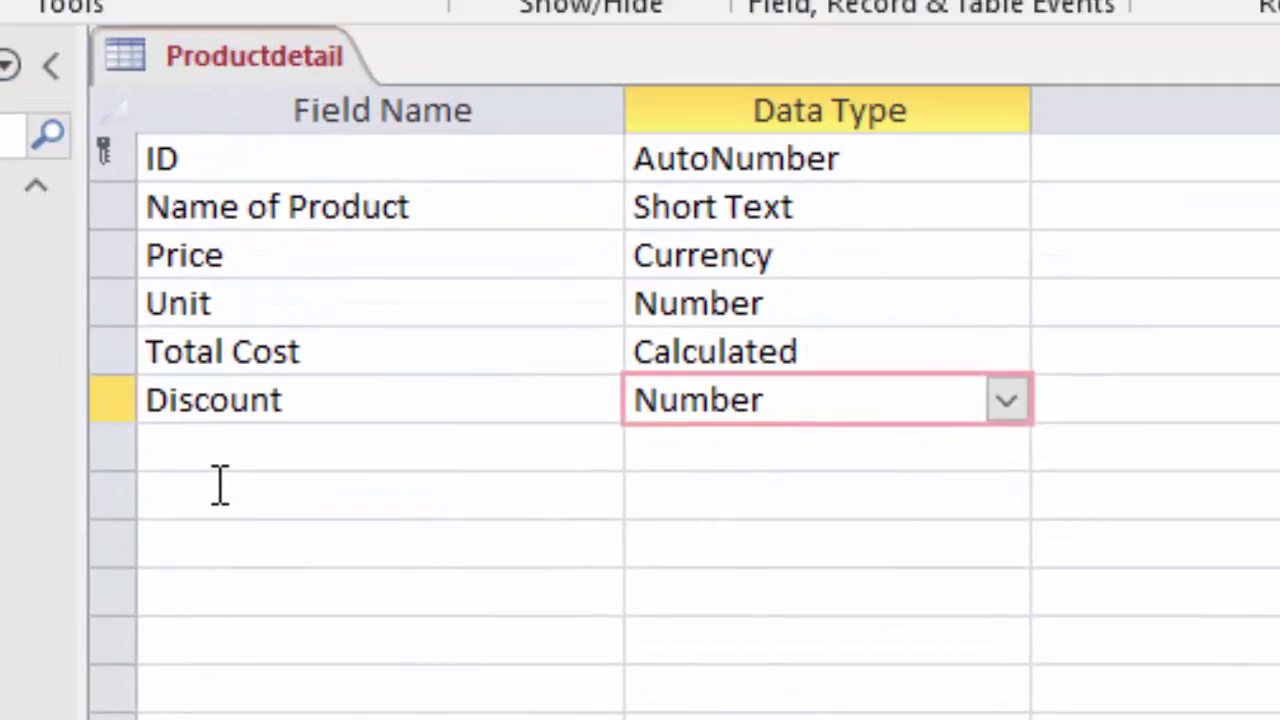
Step: Add an 'Amount of Discount' field below Discount and bring up its data type choices
click(235, 438)
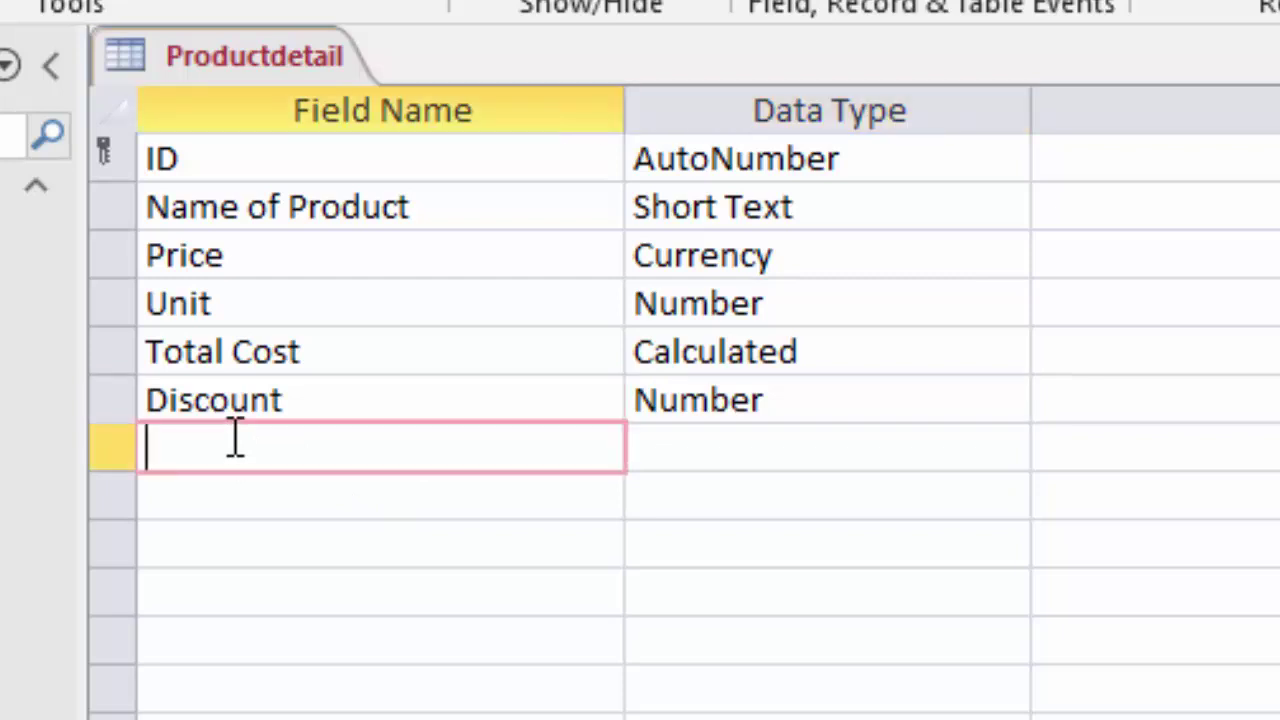
text(Amo)
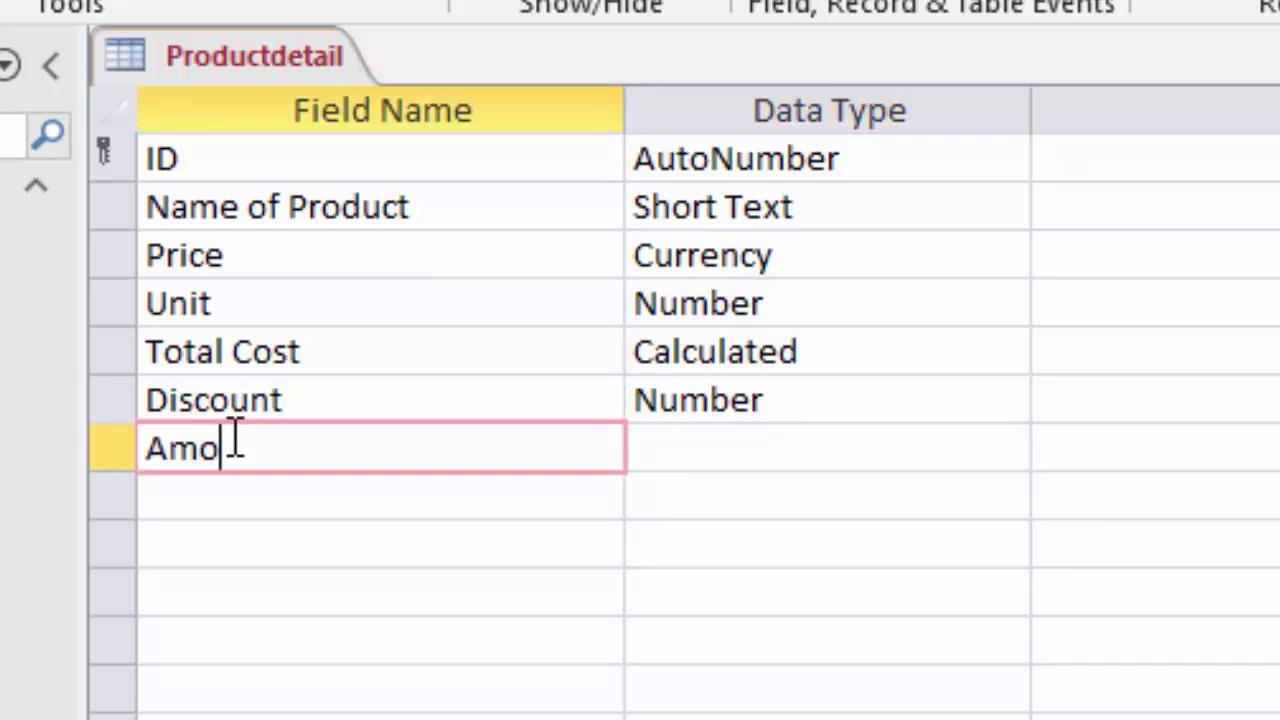
text(unt  o)
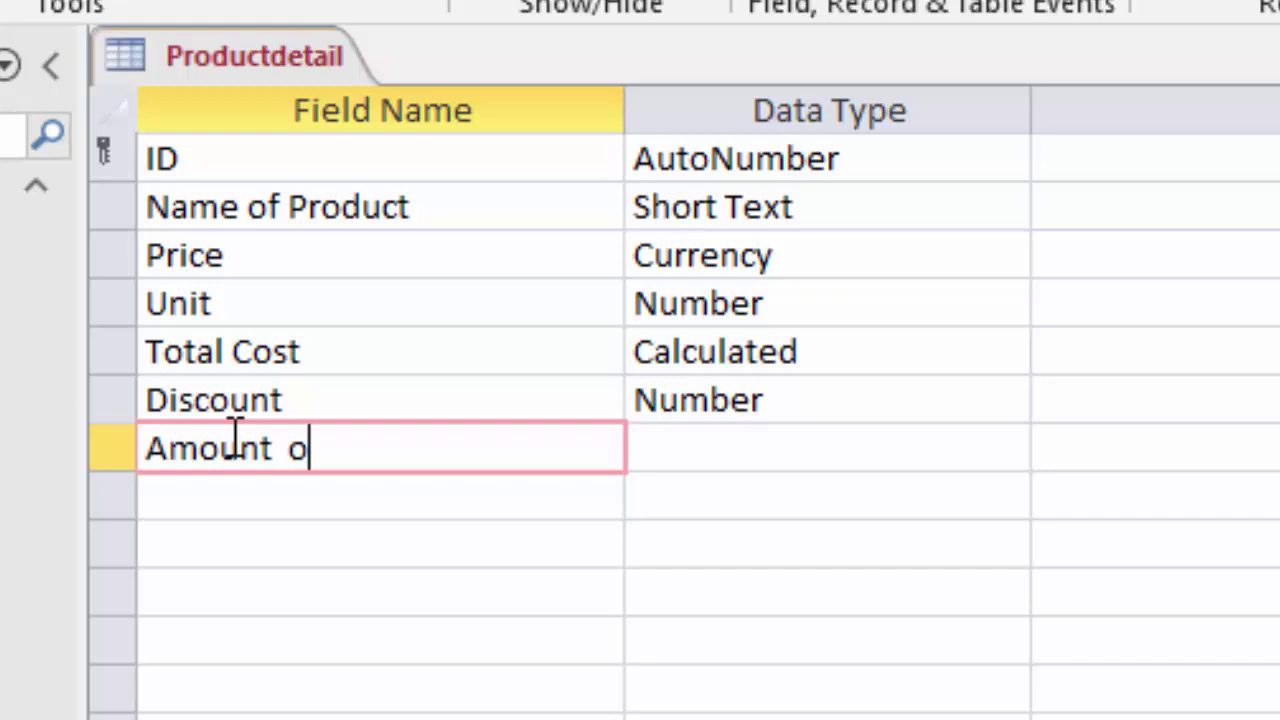
text(f Dis)
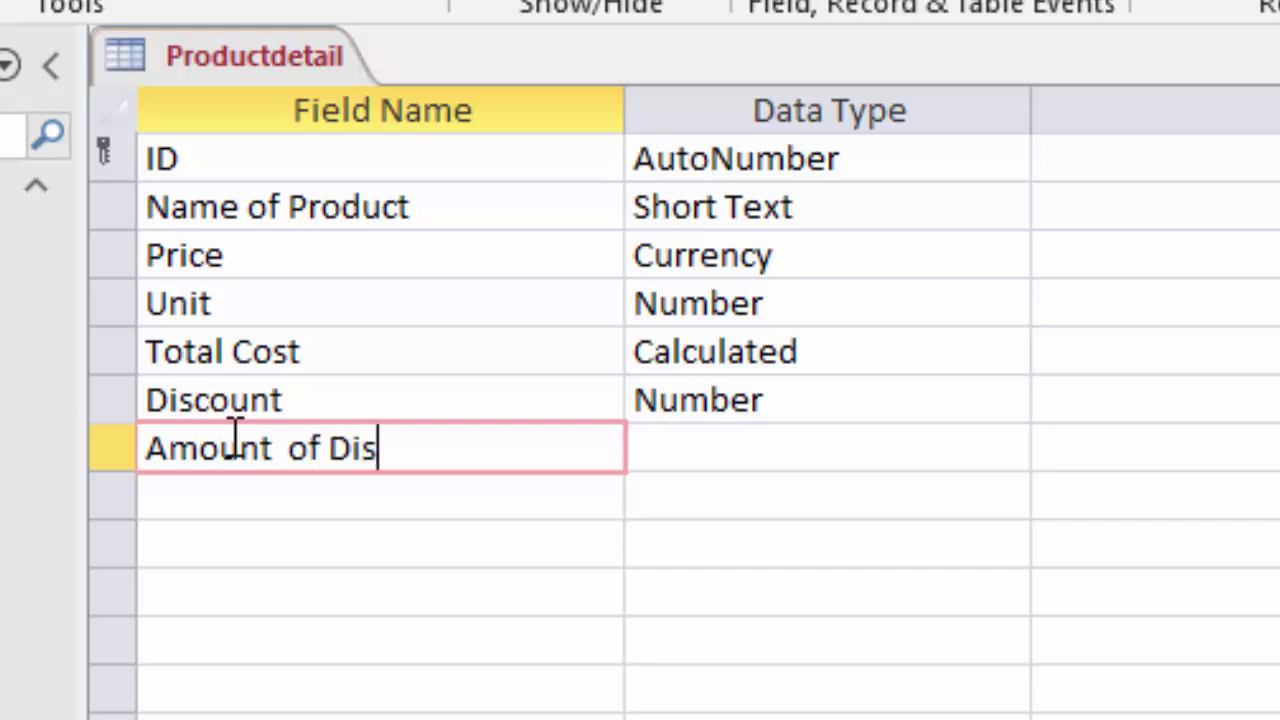
text(count)
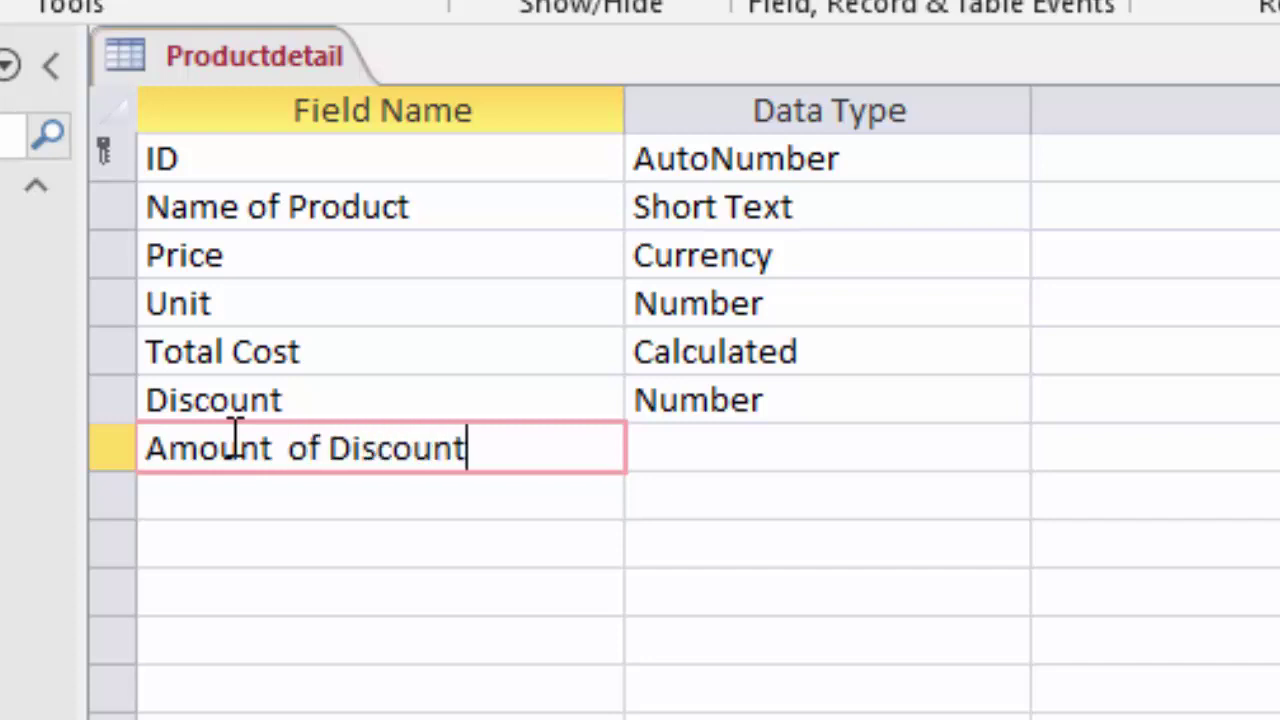
click(716, 452)
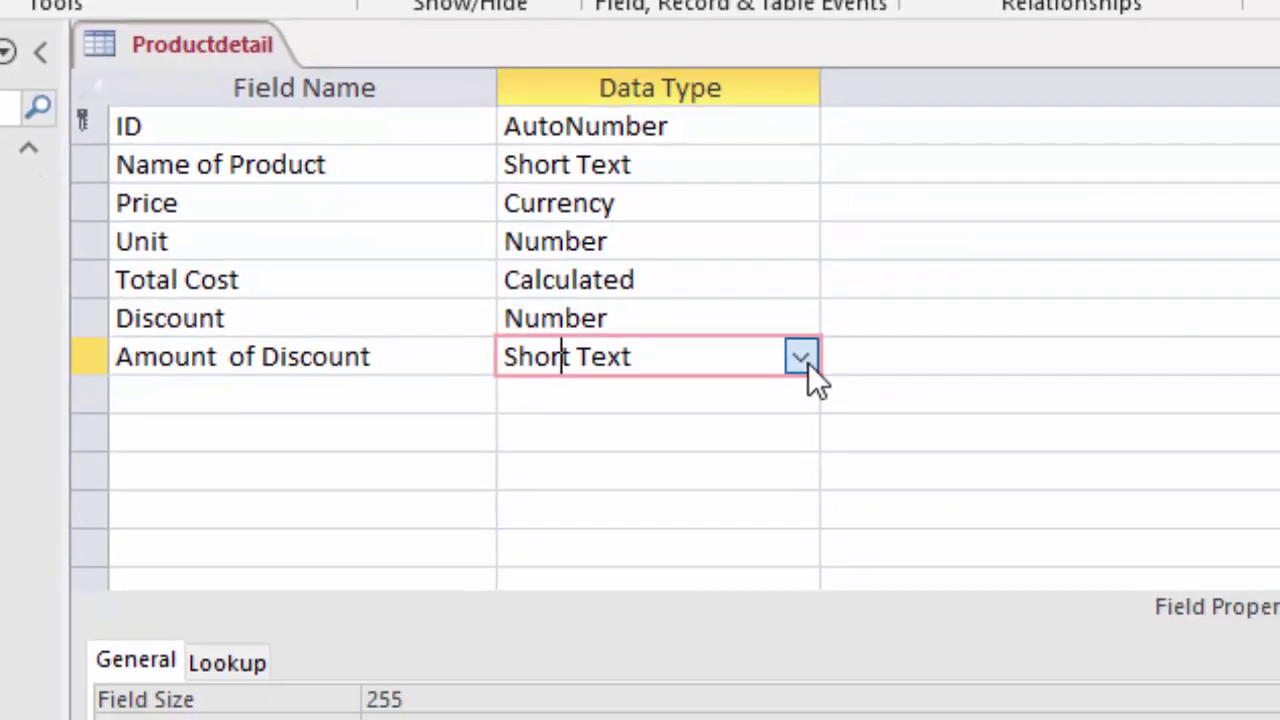
click(995, 448)
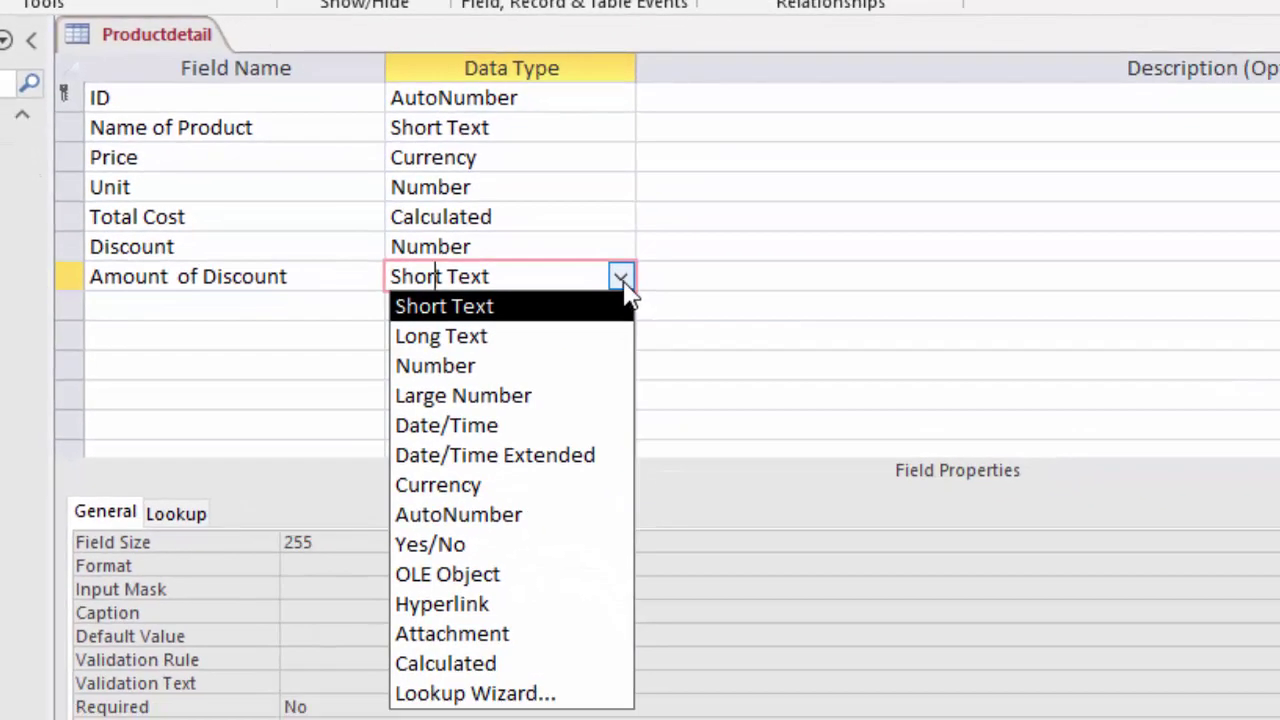
Step: Make Amount of Discount a Calculated field with the expression [Total]*[Discount]
click(485, 664)
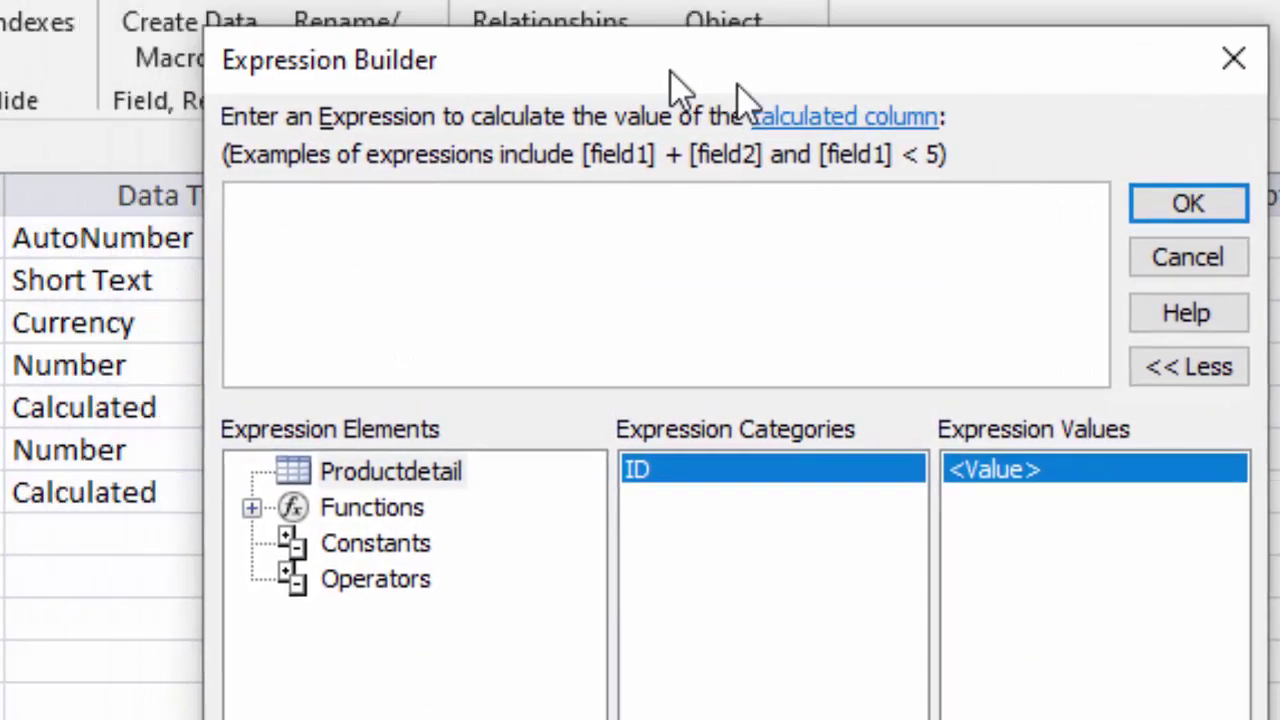
drag(508, 41, 750, 60)
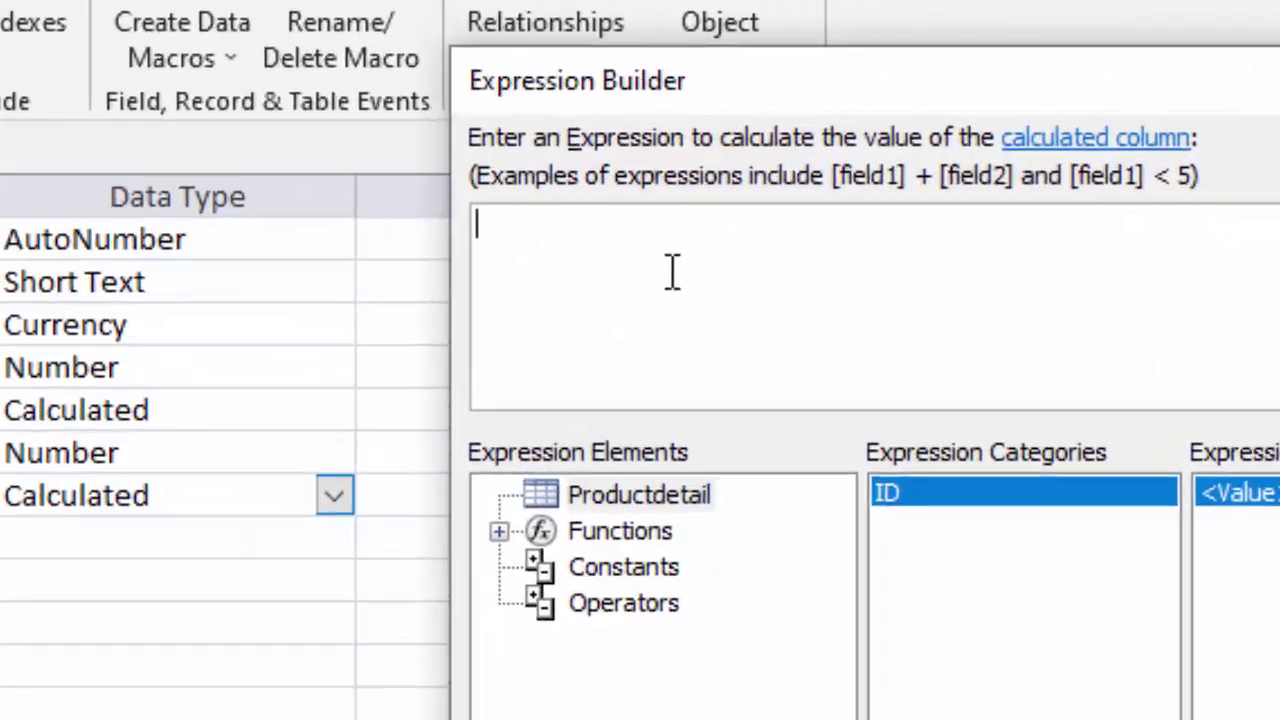
text([To)
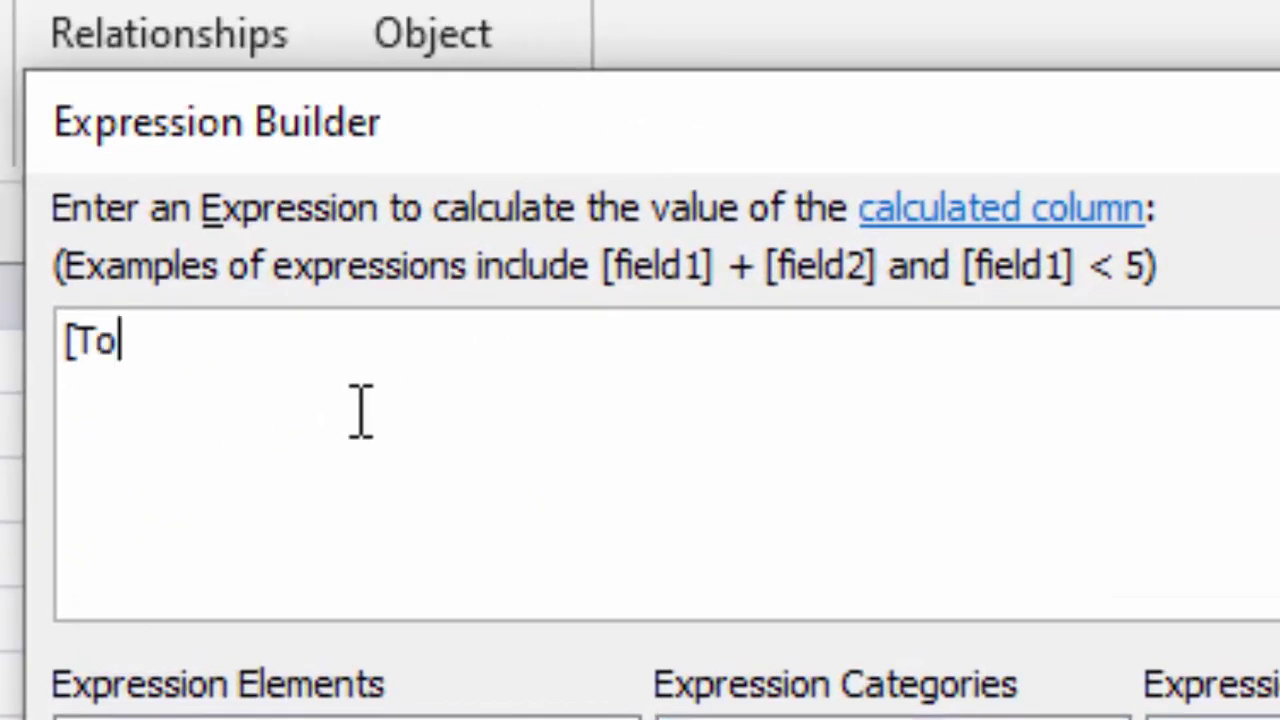
text(tal] )
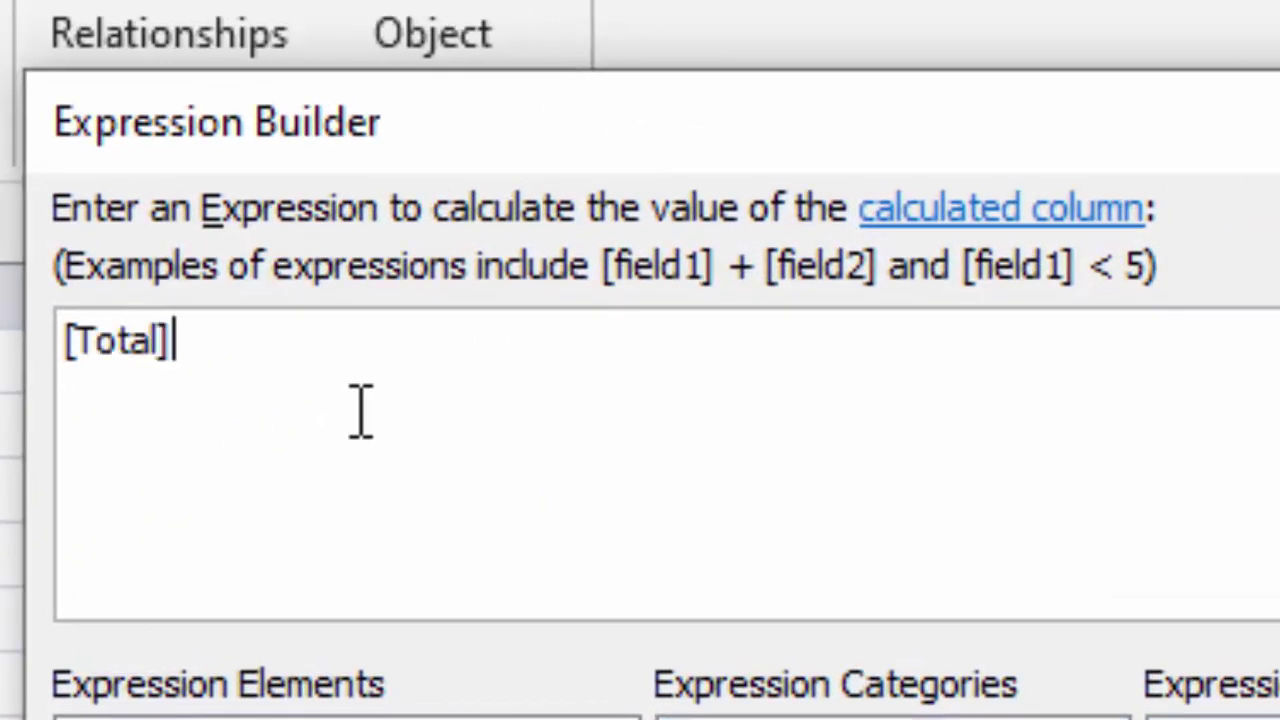
text(*)
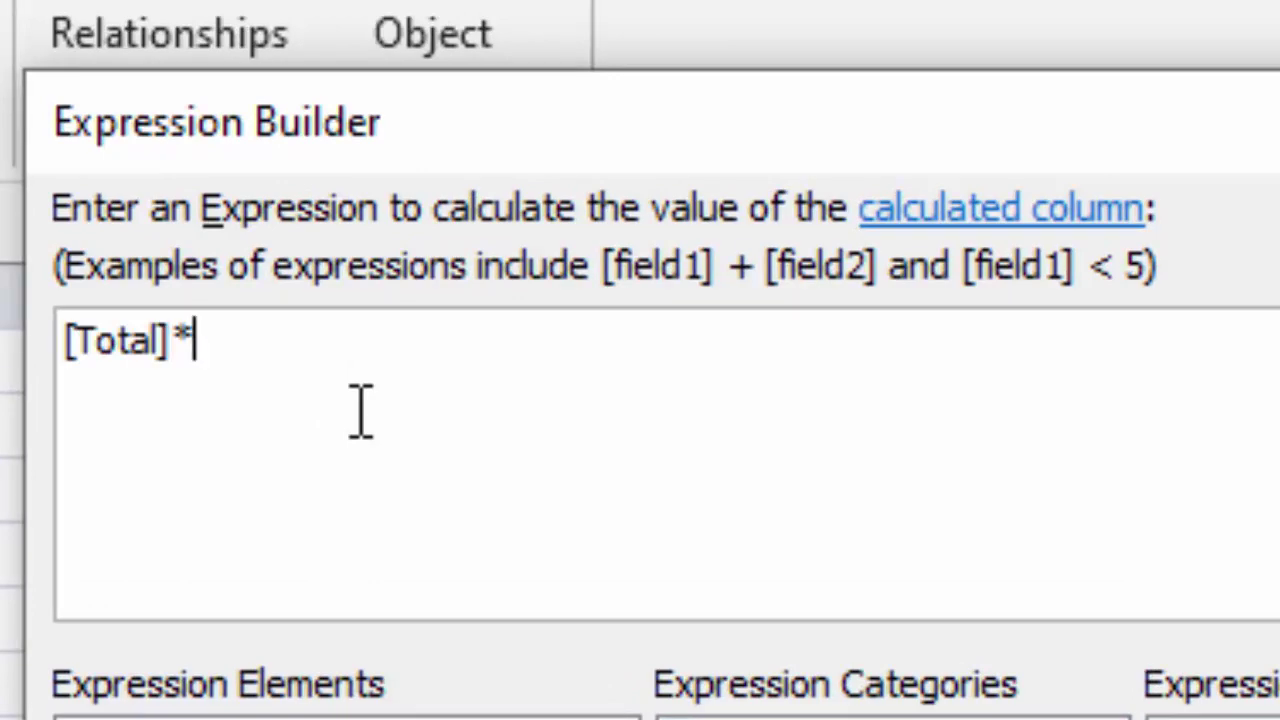
text([)
text(Disc)
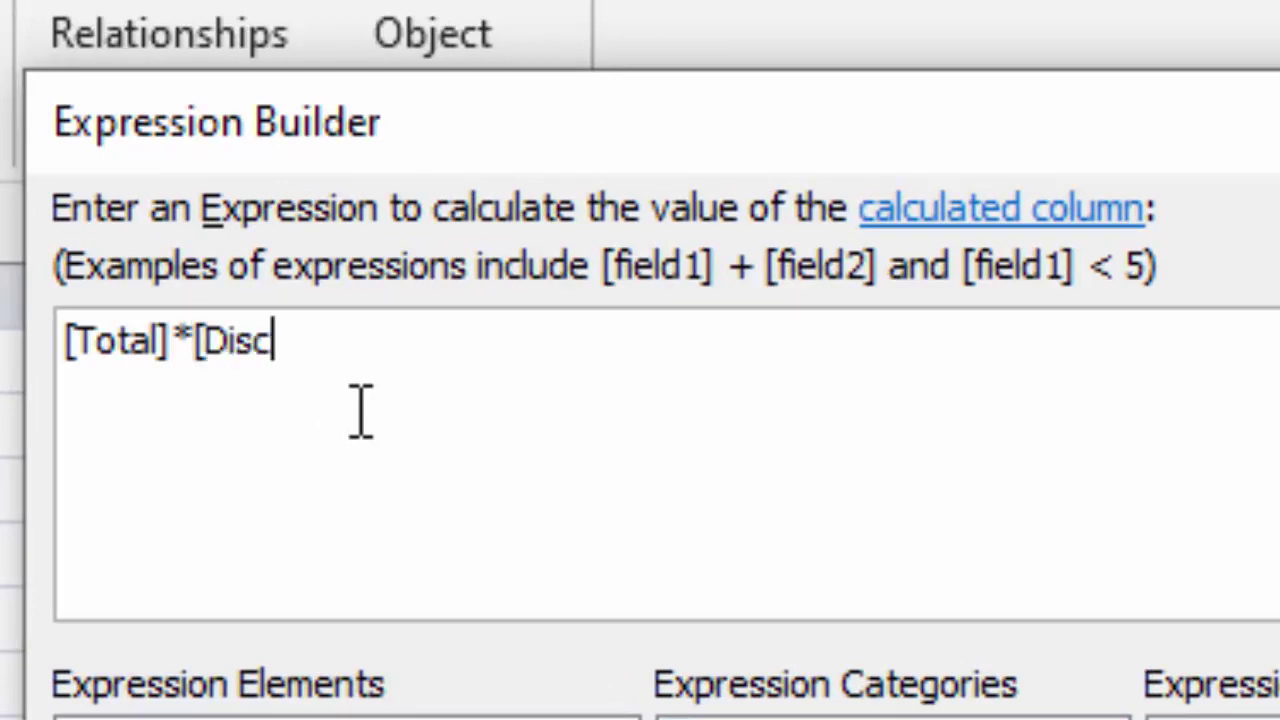
text(ount])
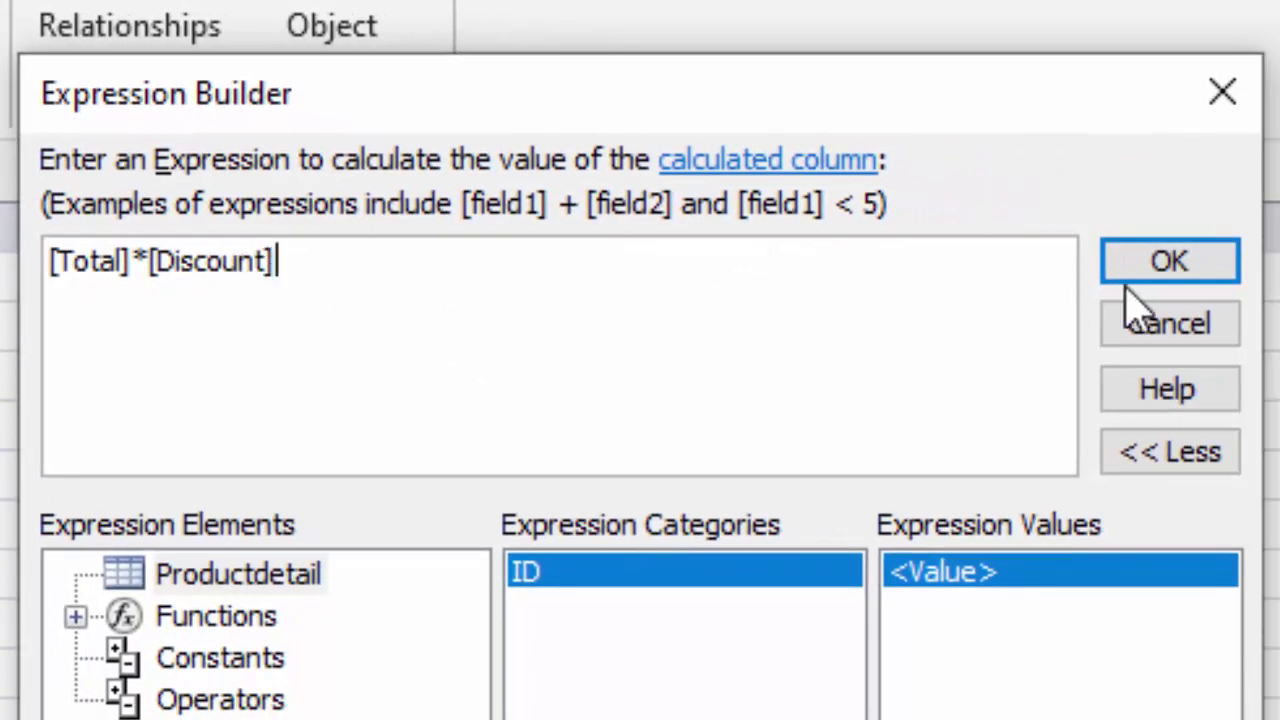
click(1160, 265)
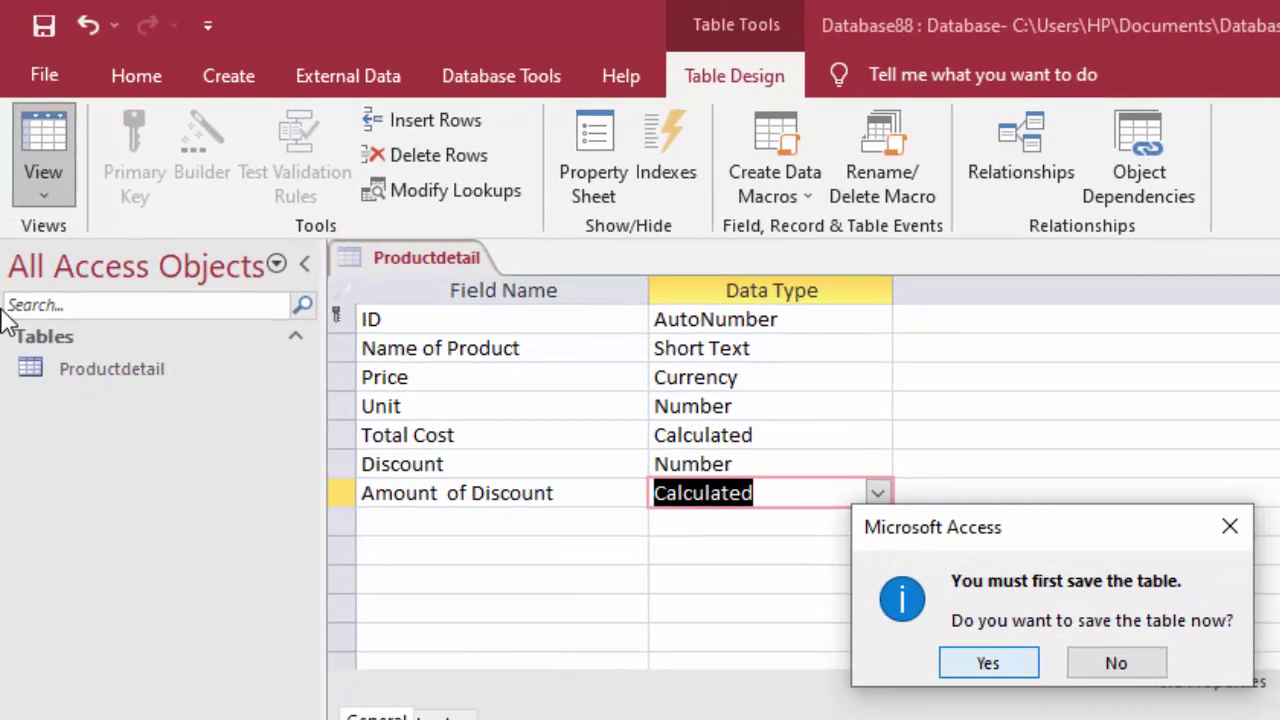
Step: Try saving the table, then dismiss the errors about the missing Total field
key(Return)
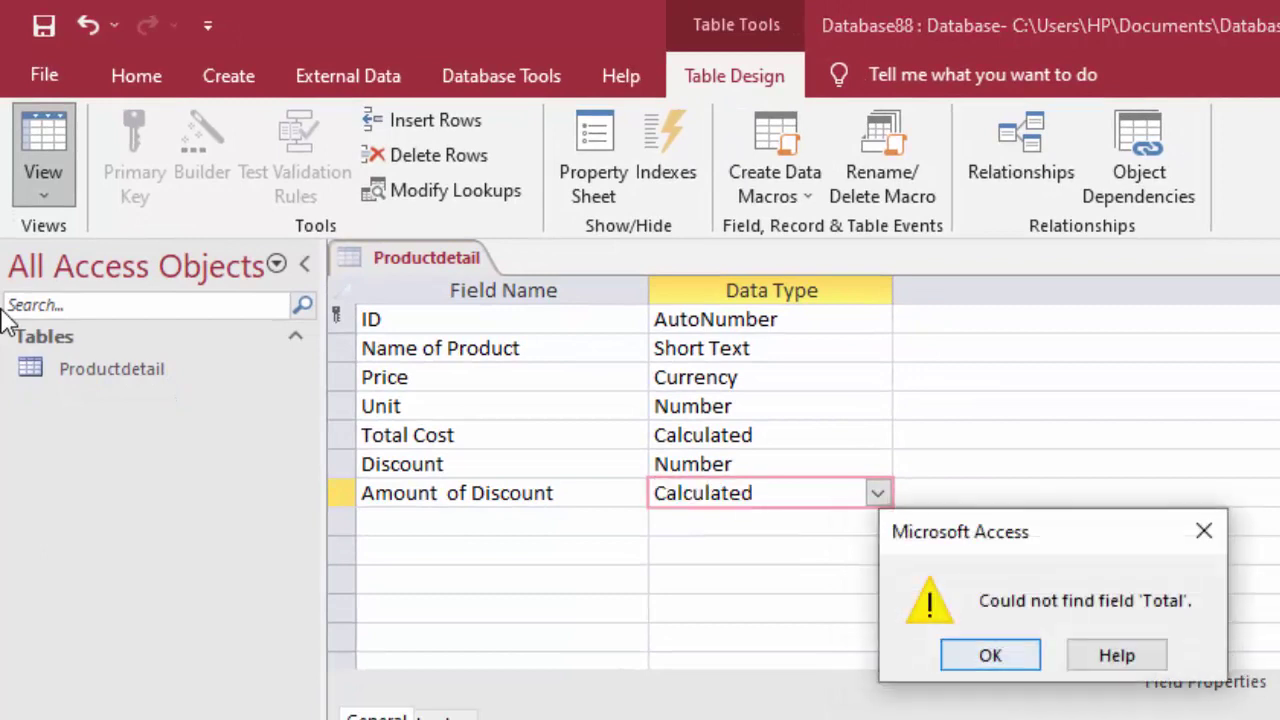
key(Return)
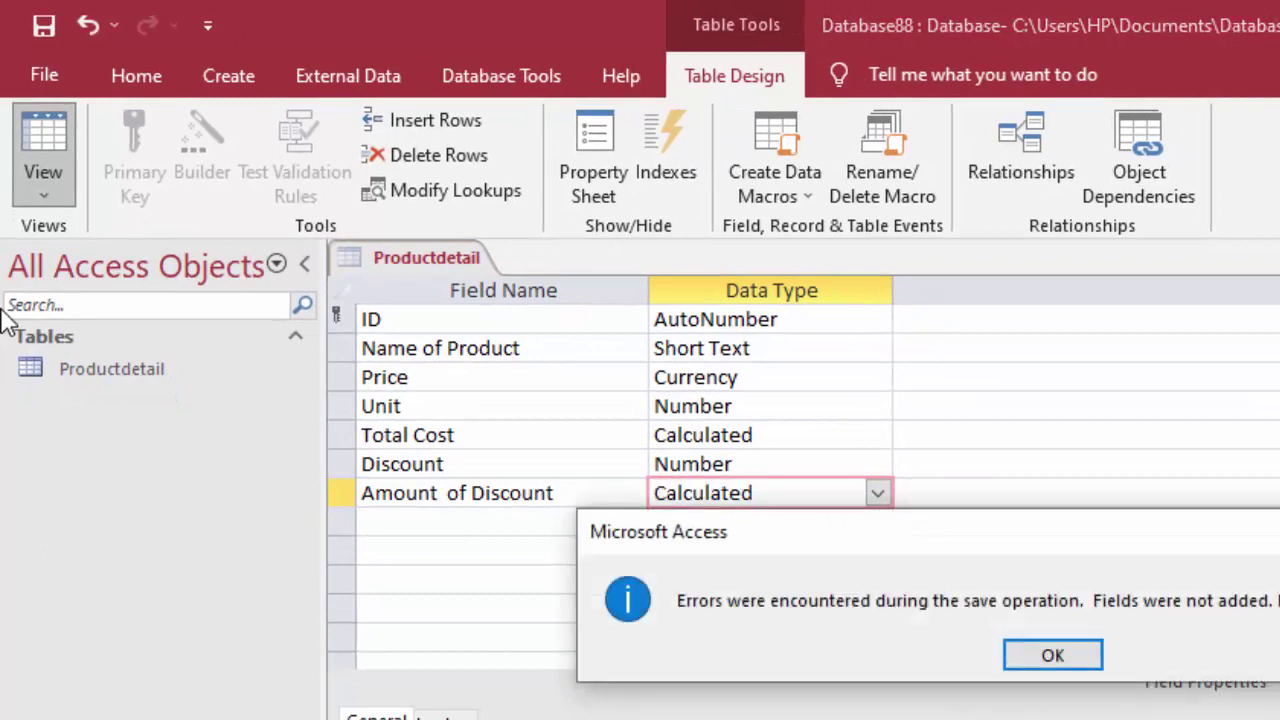
key(Return)
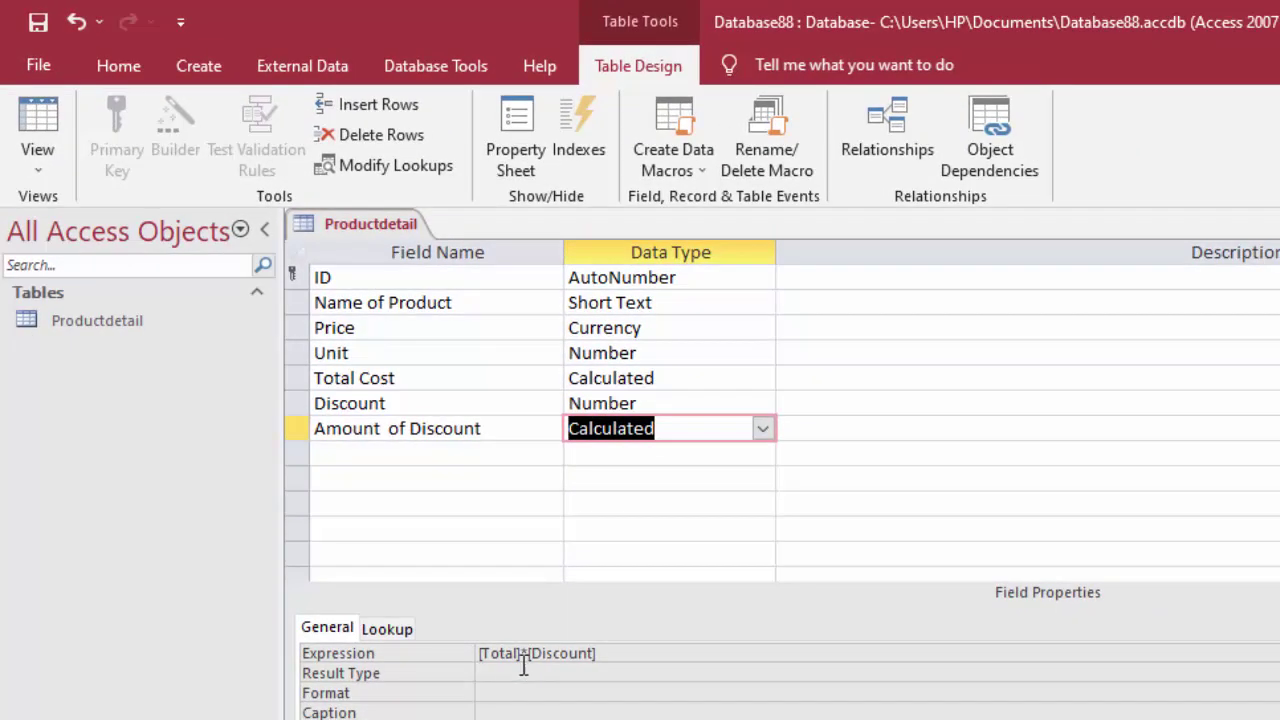
Step: Correct the Amount of Discount expression to [Total Cost]*[Discount] in the Zoom box
click(519, 656)
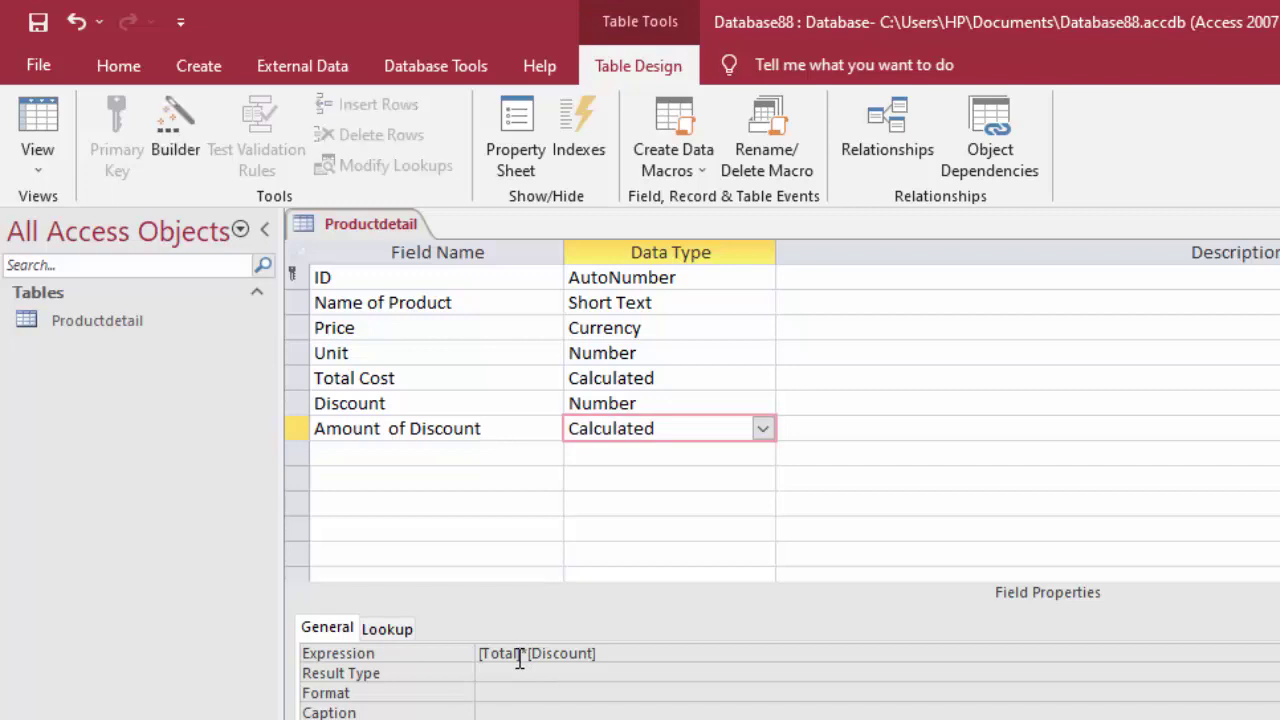
right_click(519, 660)
click(578, 704)
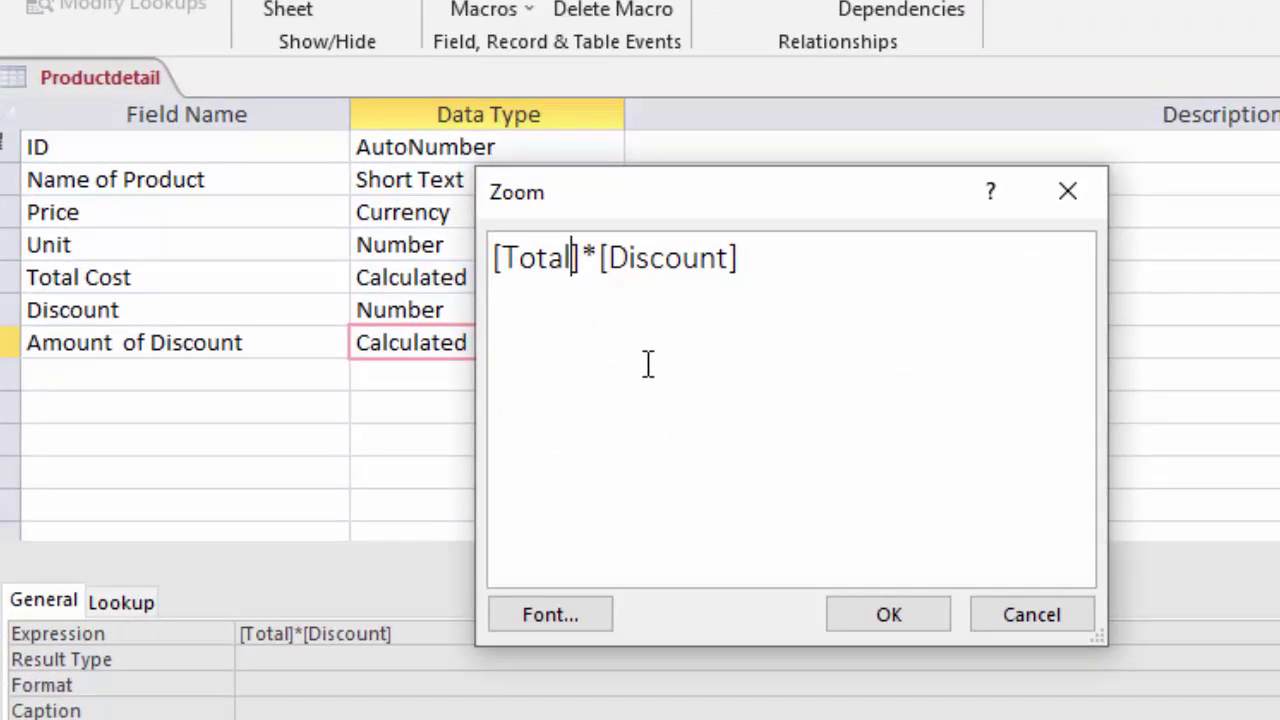
text(Co)
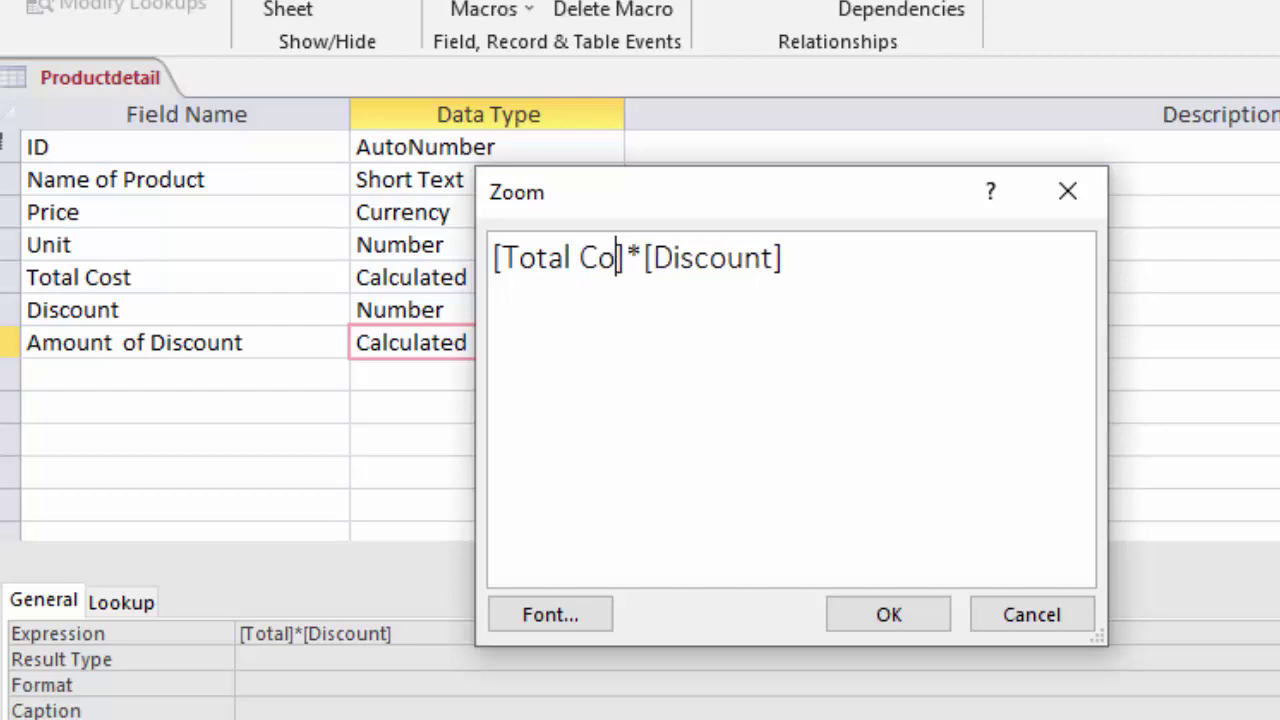
text(st)
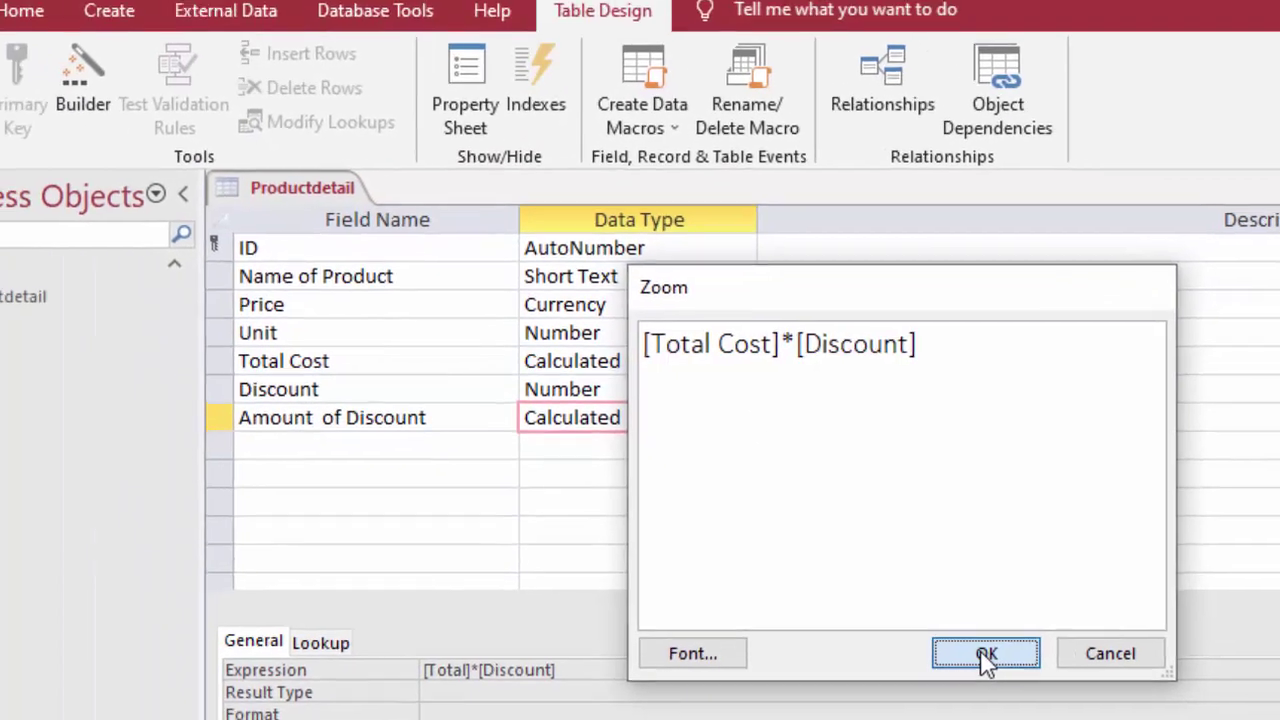
click(888, 614)
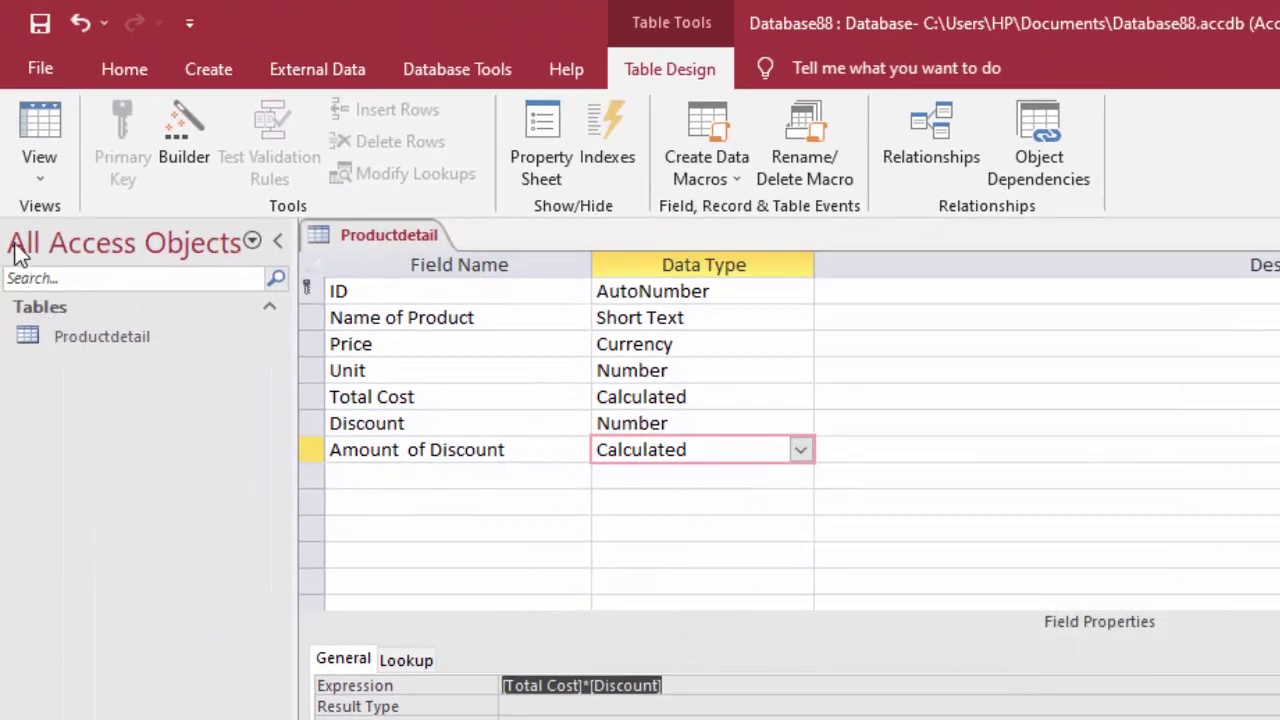
Step: Save the table, switch to Datasheet View, and widen the Name of Product column
click(42, 150)
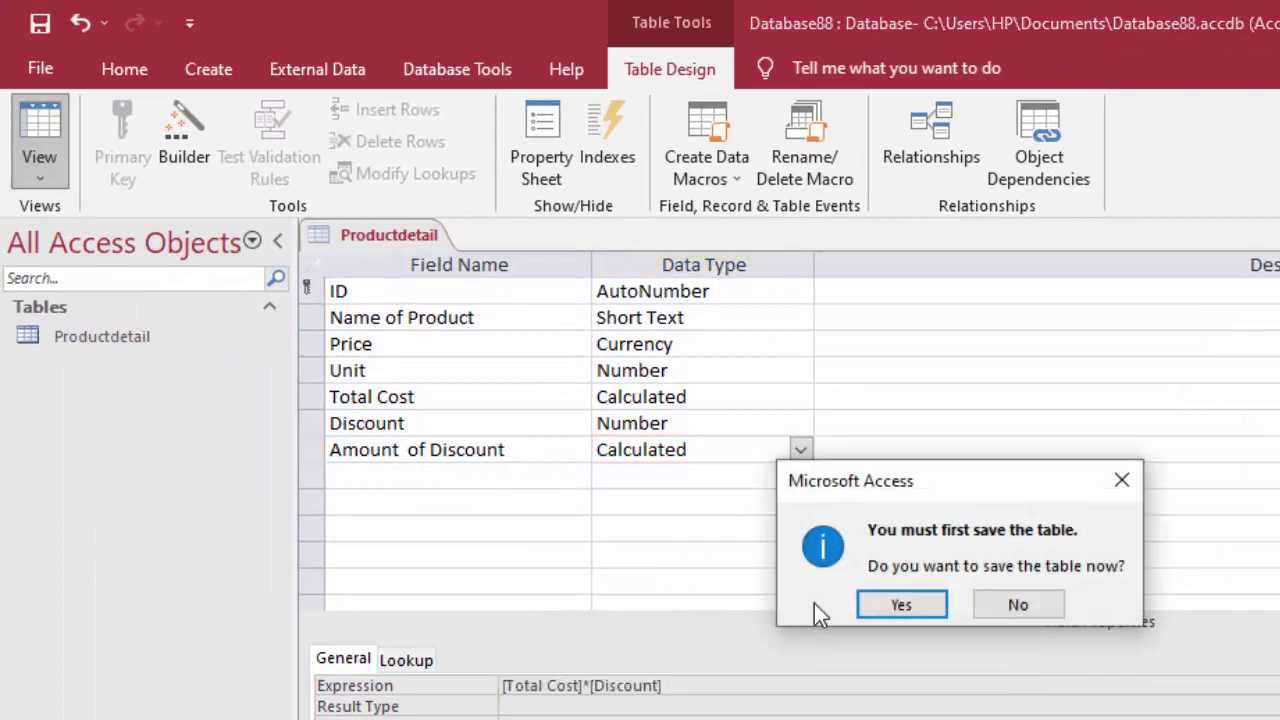
click(878, 605)
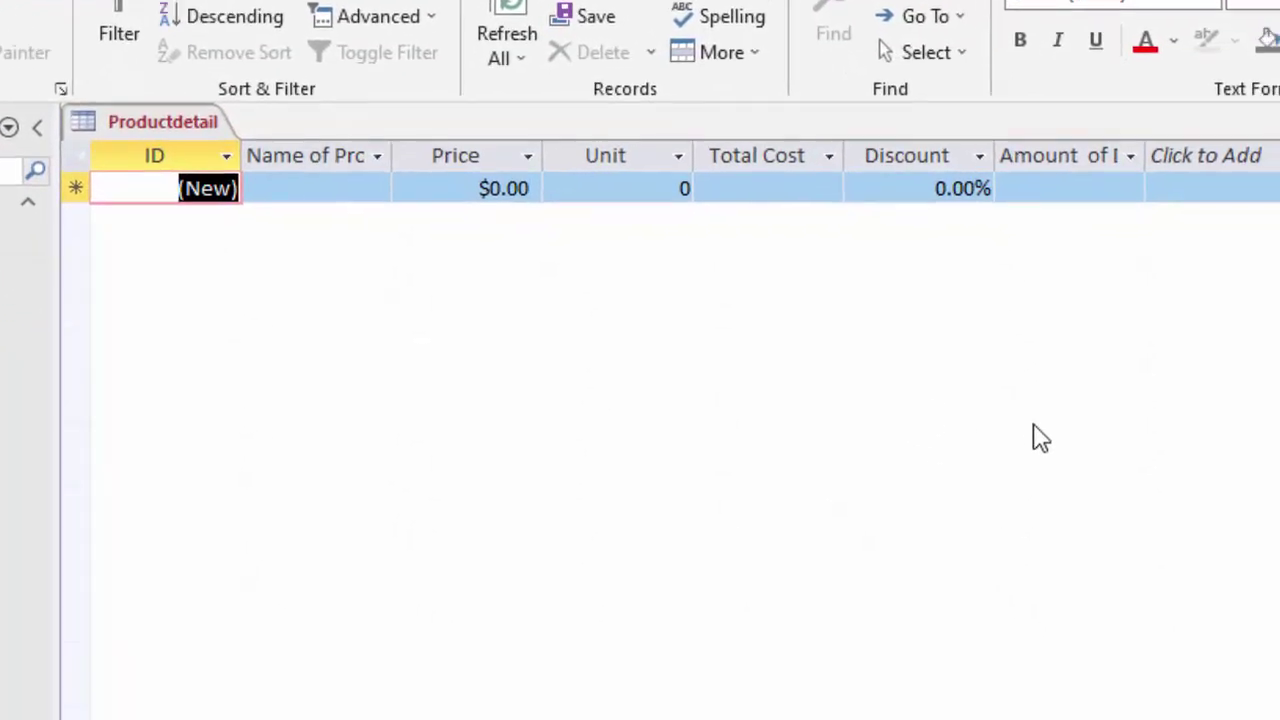
drag(391, 155, 449, 203)
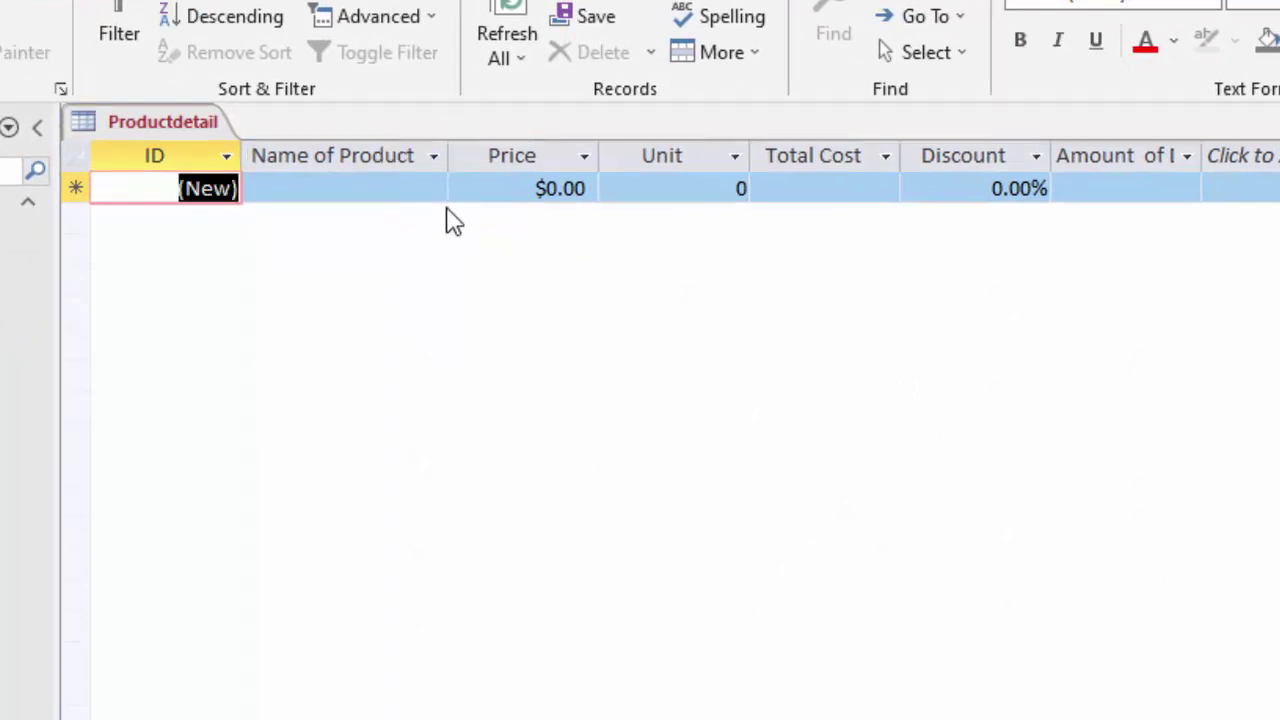
Step: Enter a CPU record priced at 30000 with 6 units, giving Total Cost 180000
click(346, 191)
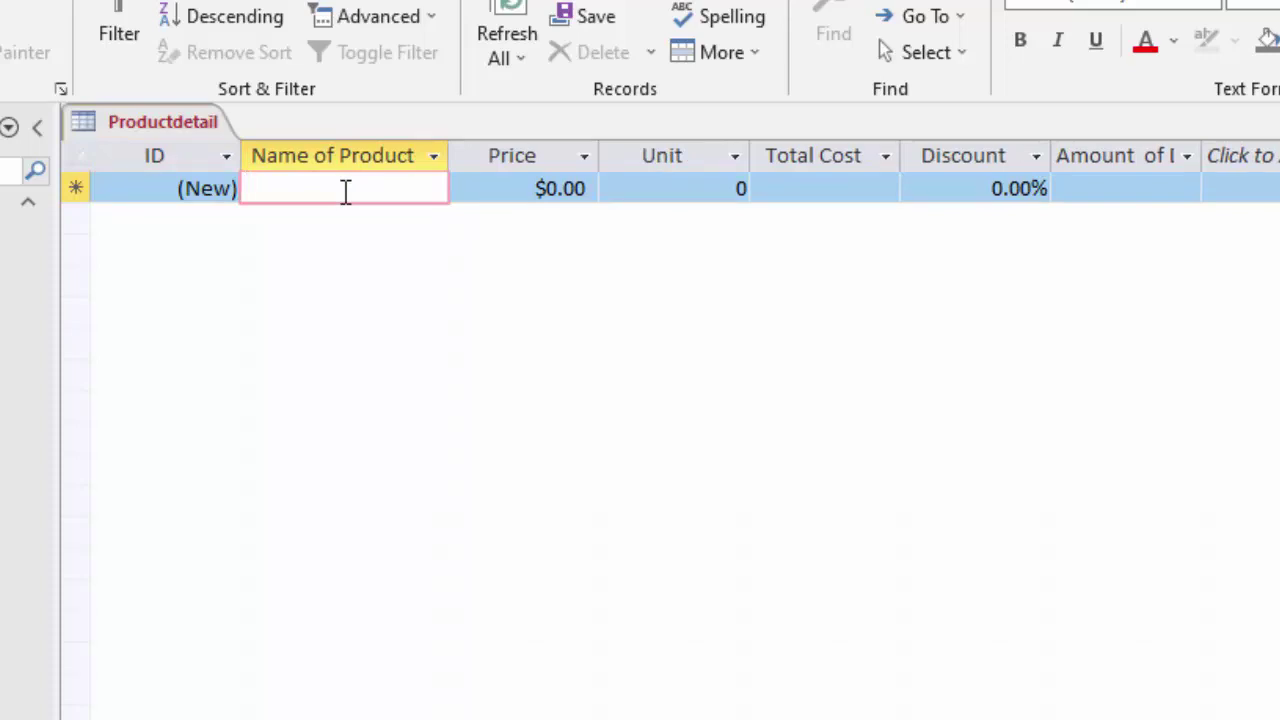
text(CP)
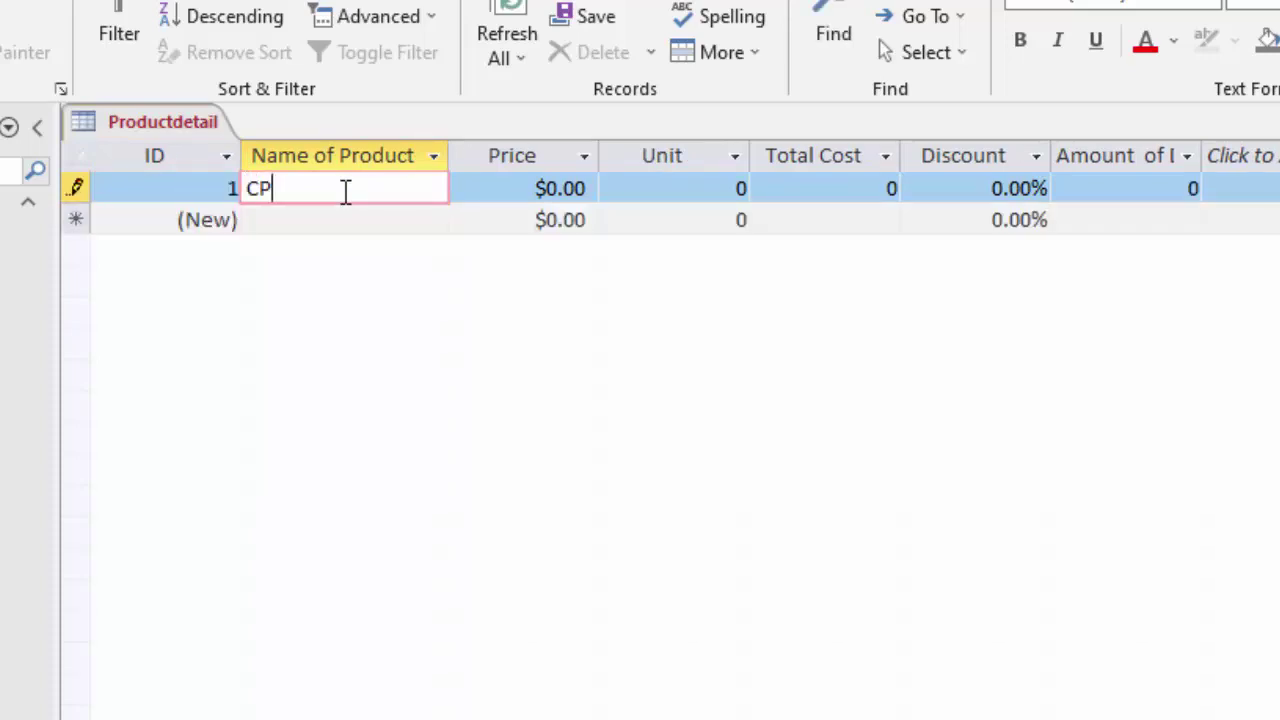
text(U)
key(Tab)
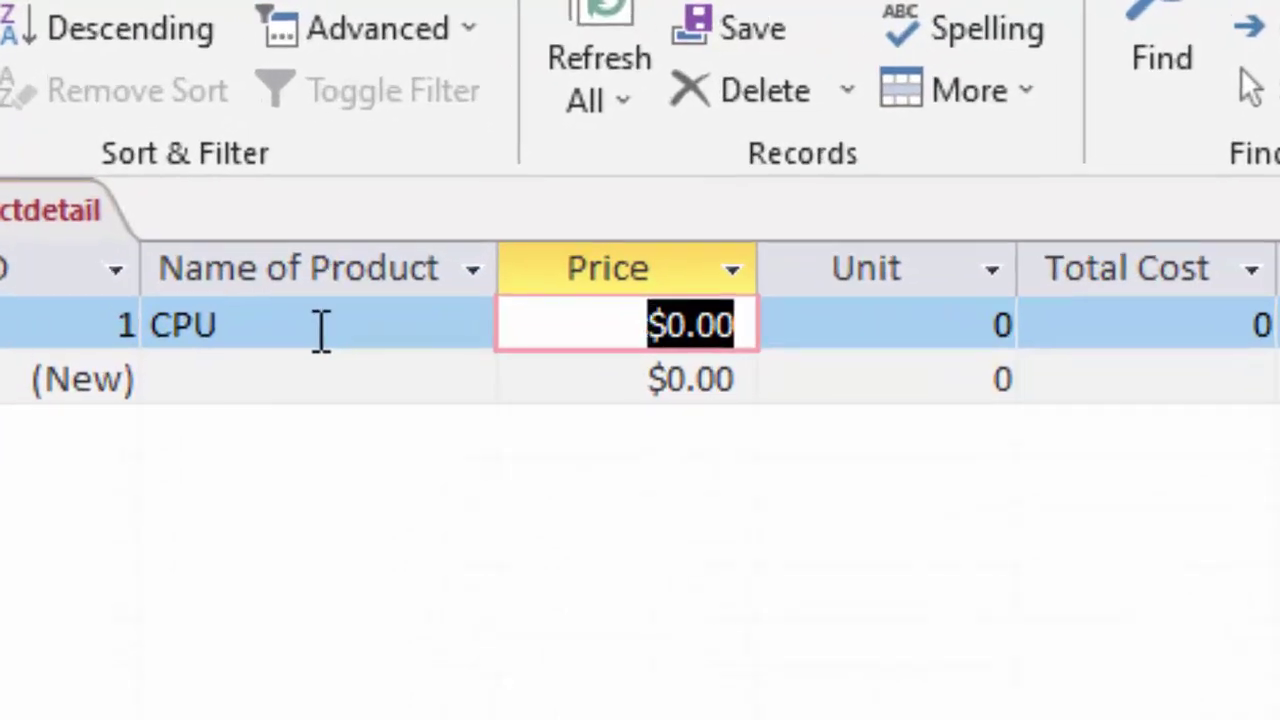
text(30000)
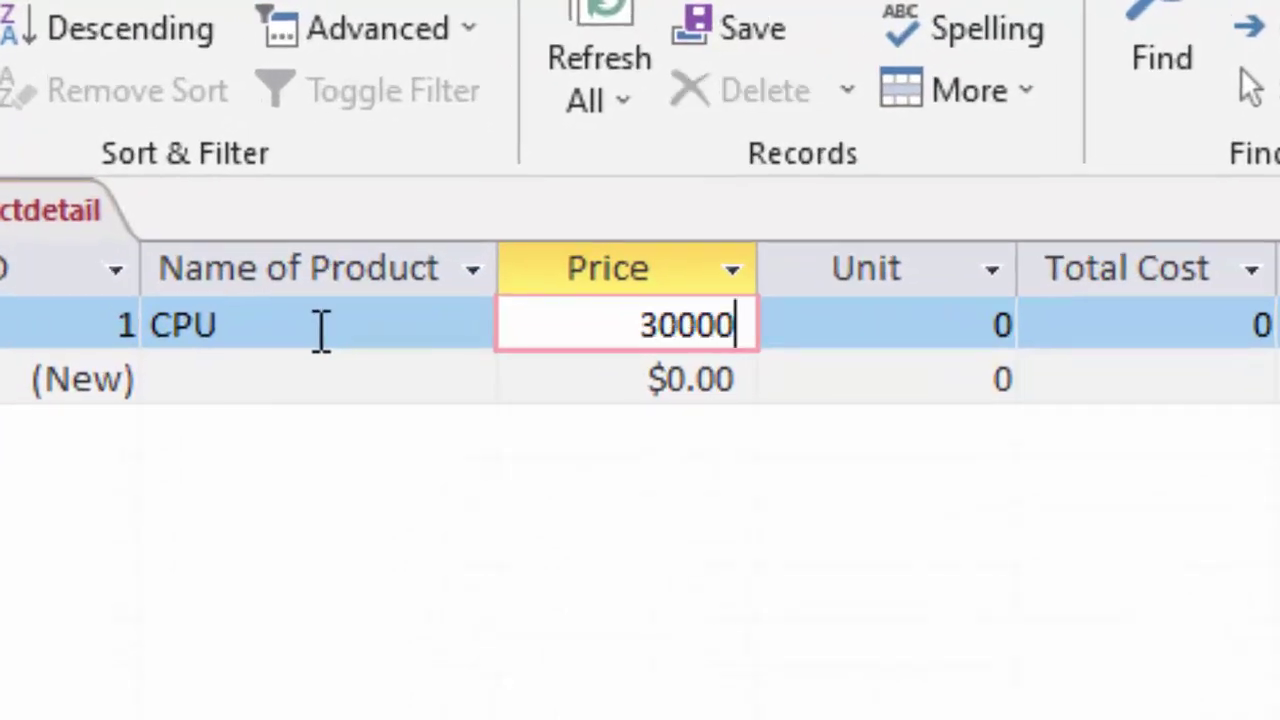
key(Tab)
text(6)
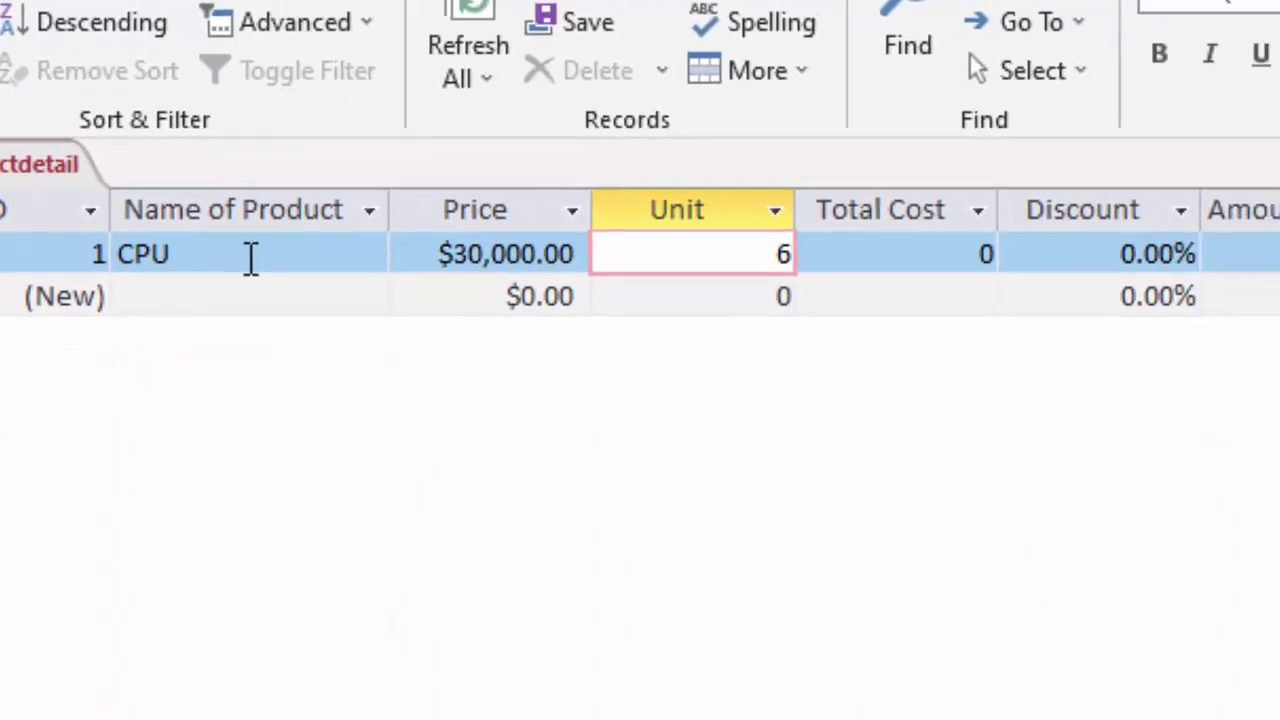
key(Tab)
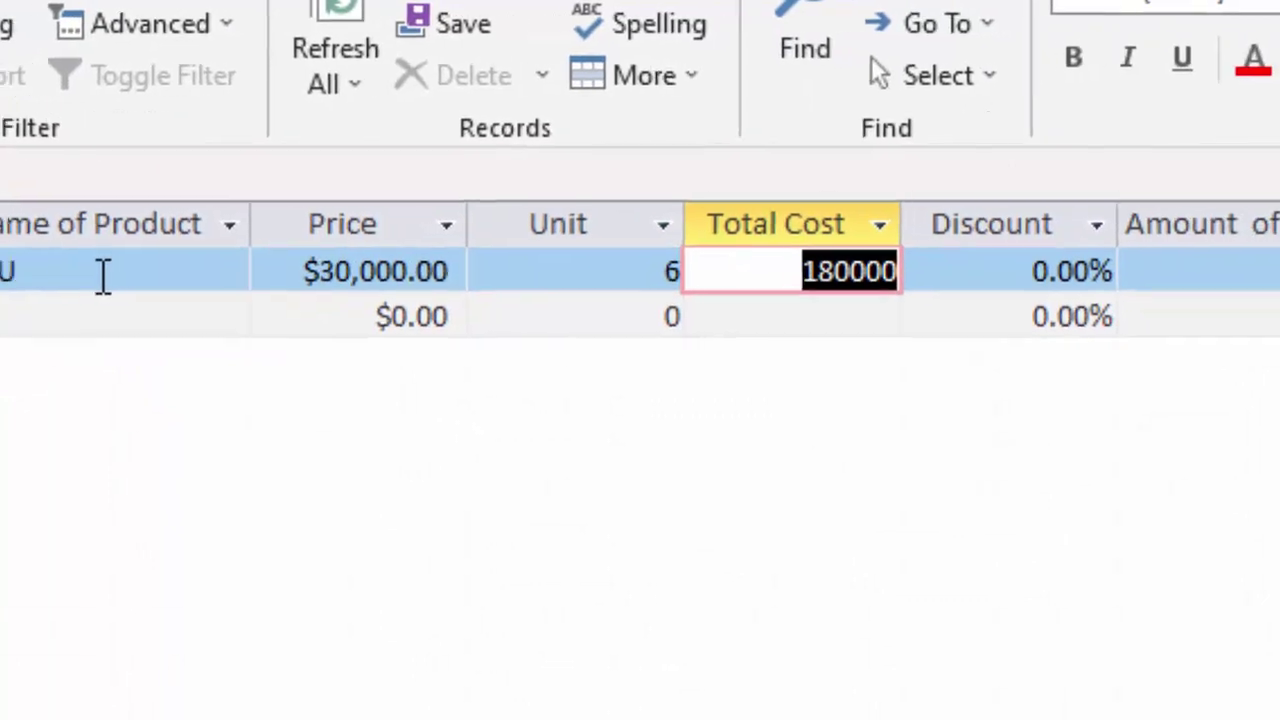
Step: Give the CPU a 5% discount (Amount of Discount 9000) and widen that column
key(Tab)
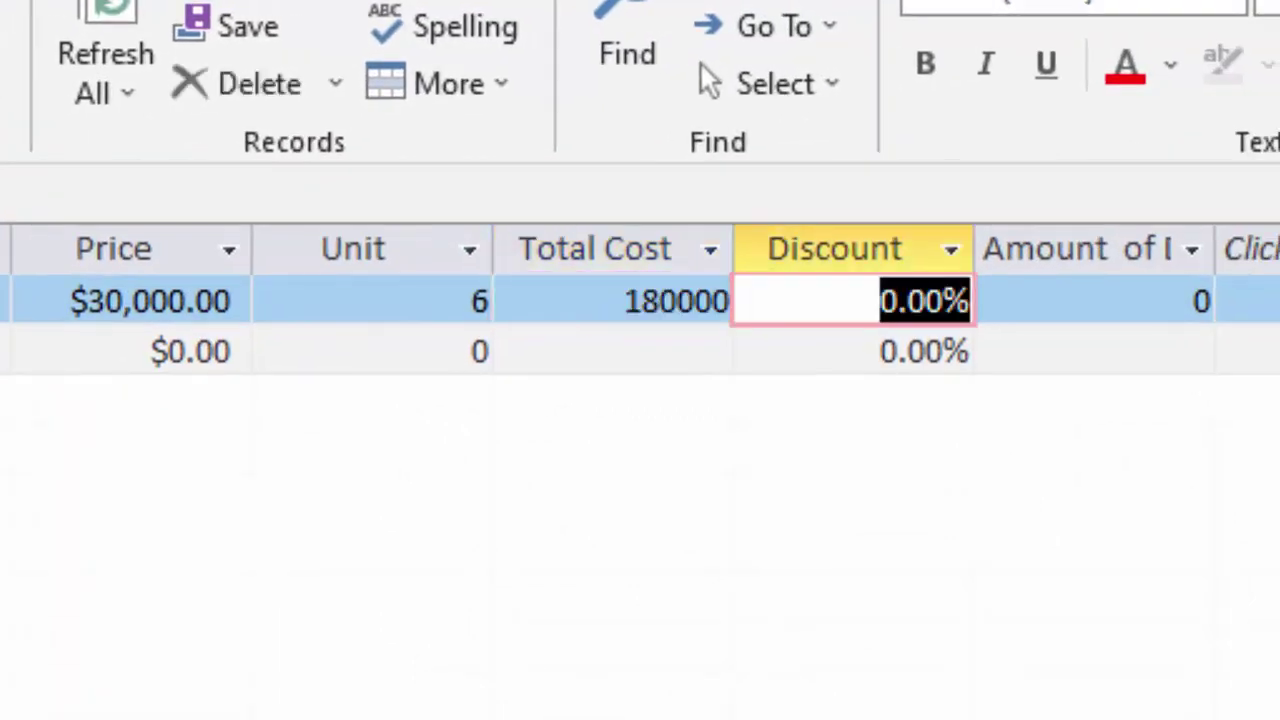
text(5)
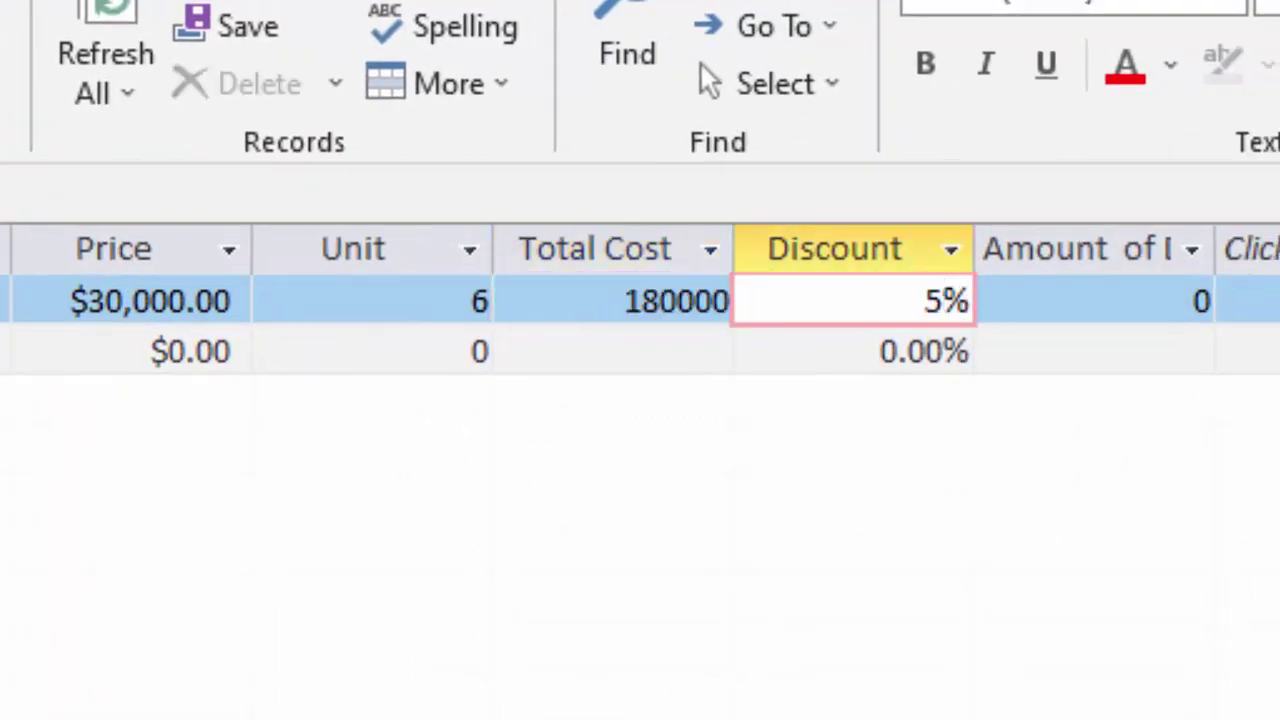
key(Tab)
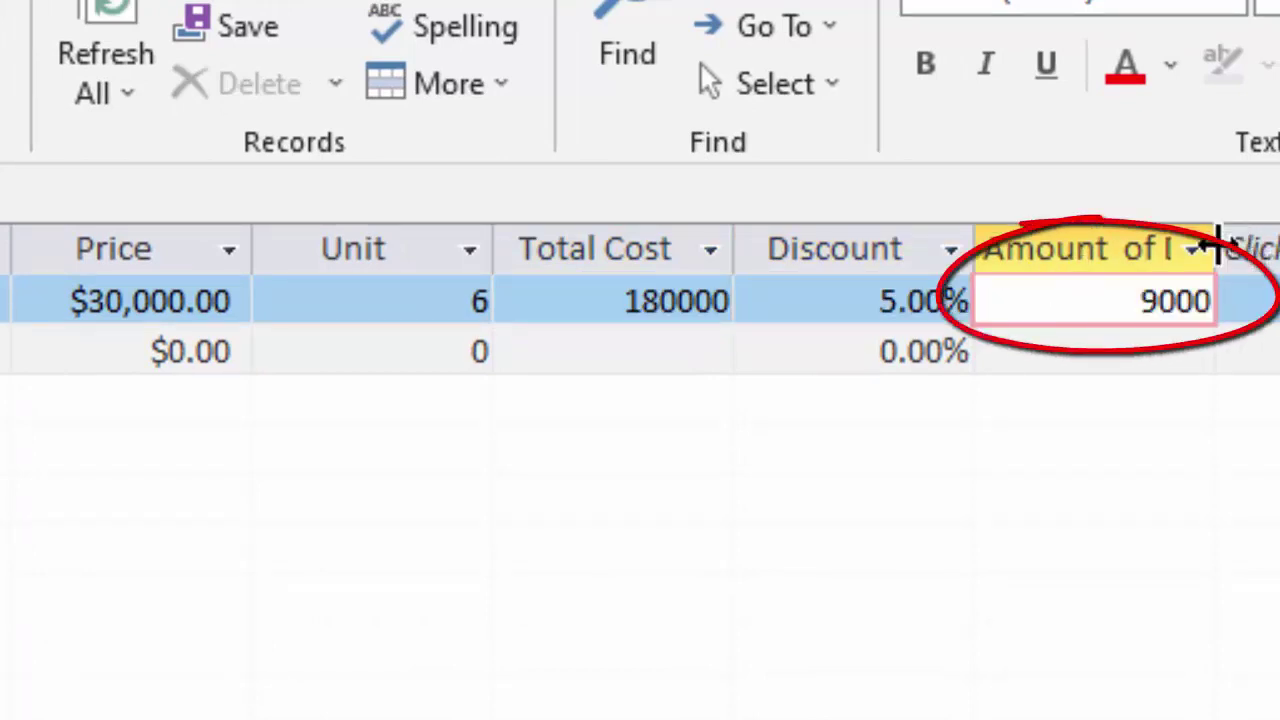
drag(1215, 245, 1279, 248)
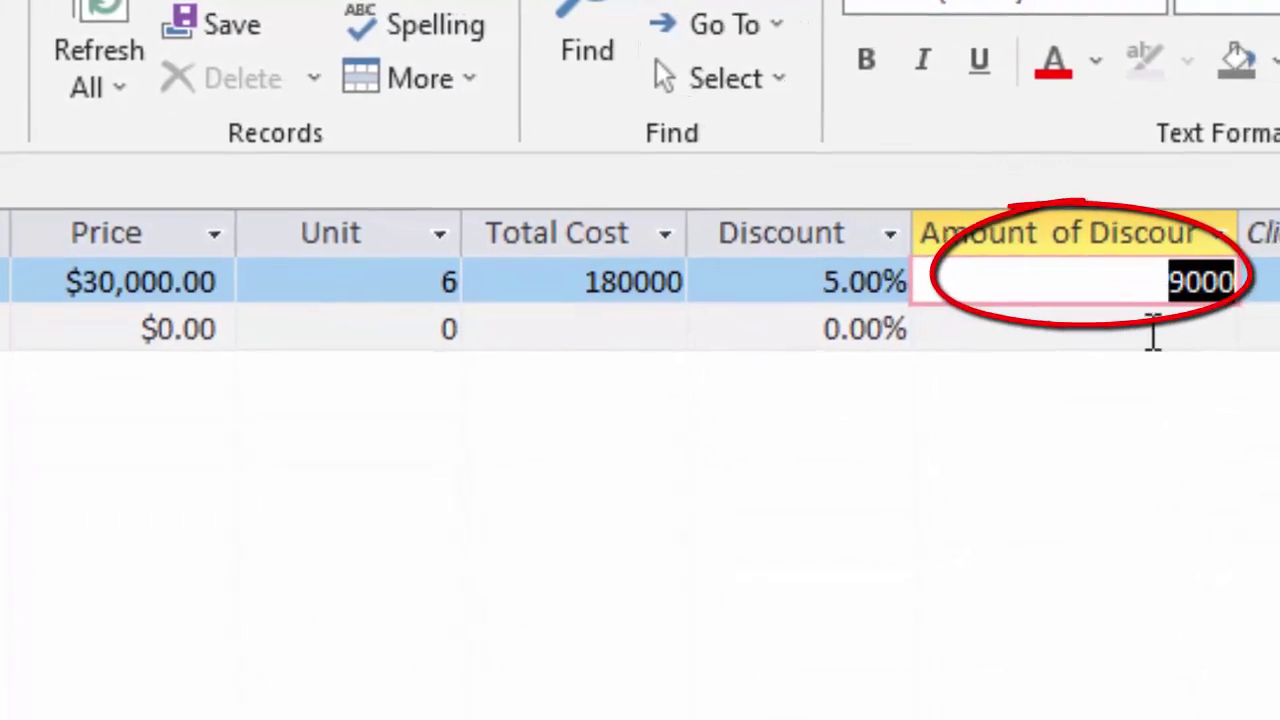
click(155, 260)
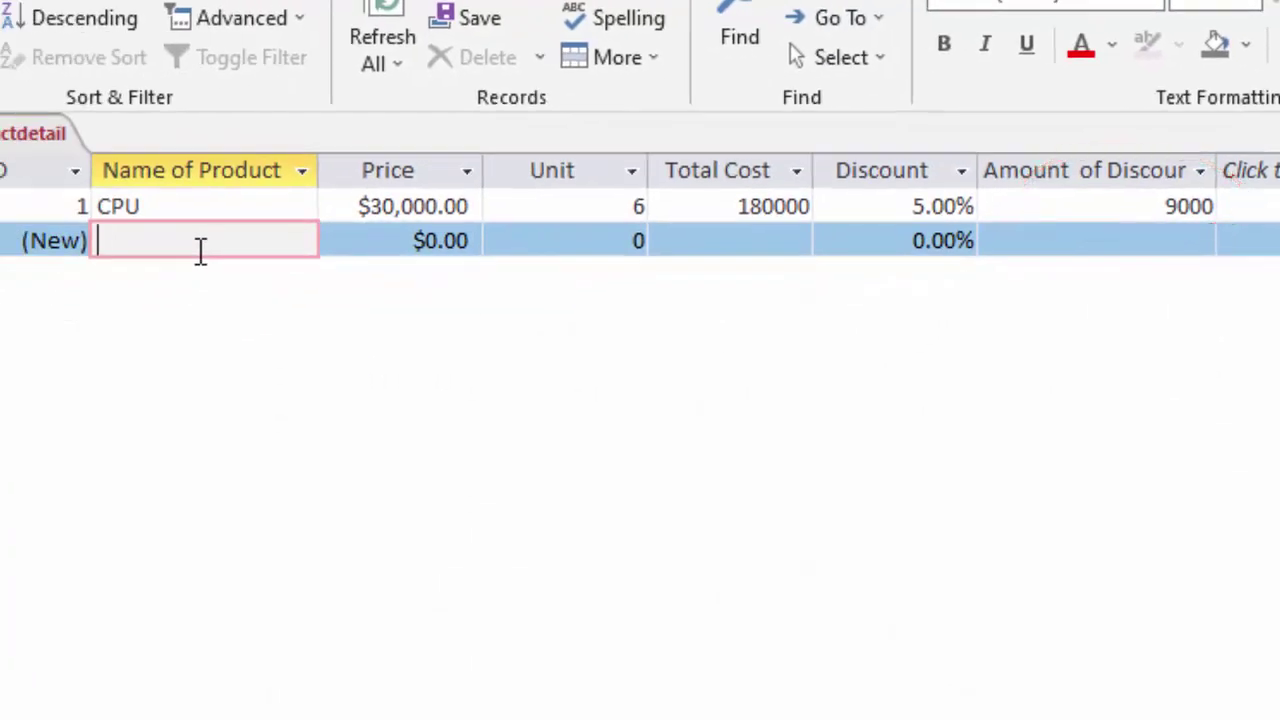
Step: Add Keyboard at 450 with 40 units and a 2% discount, giving Total Cost 18000 and discount 360
text(K)
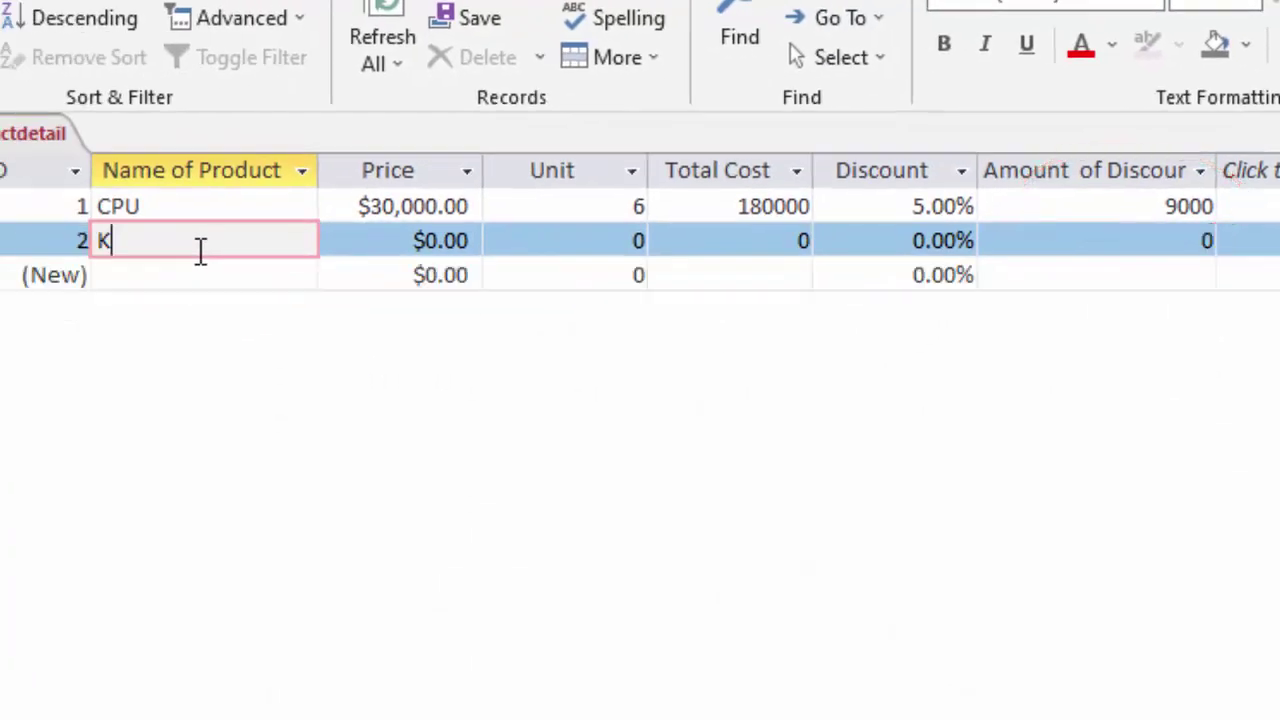
text(eybo)
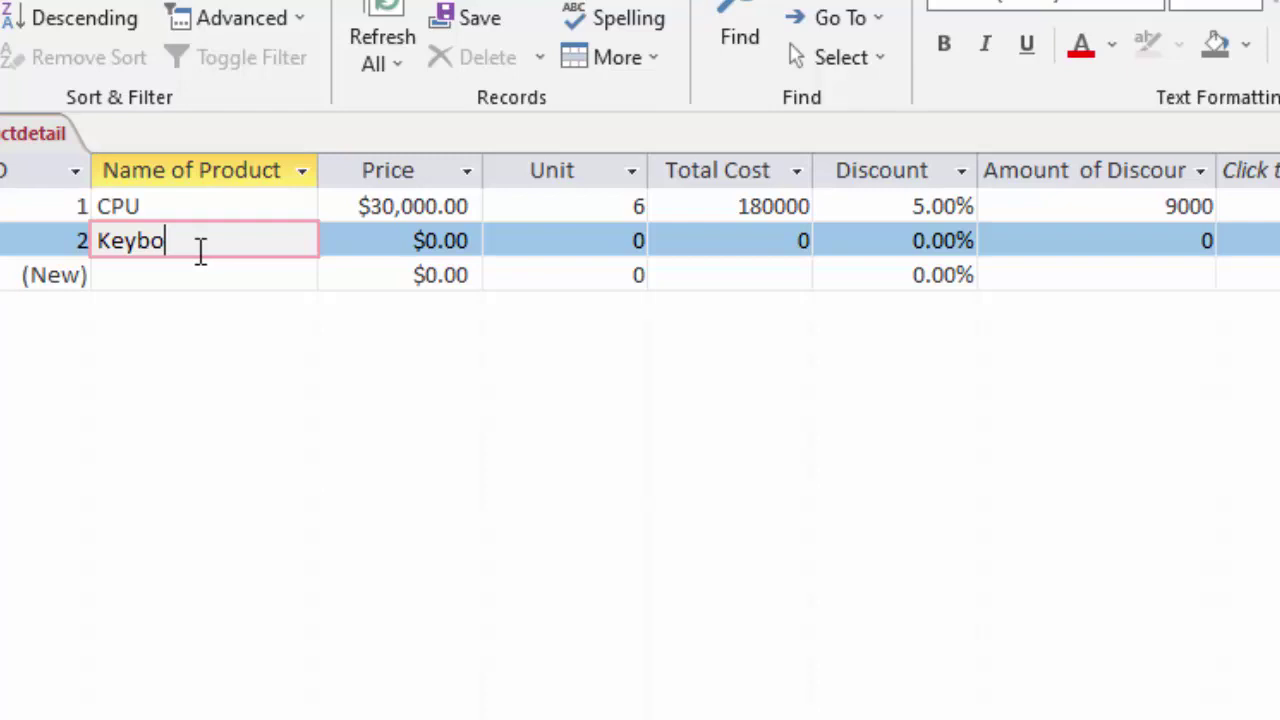
text(ard)
key(Tab)
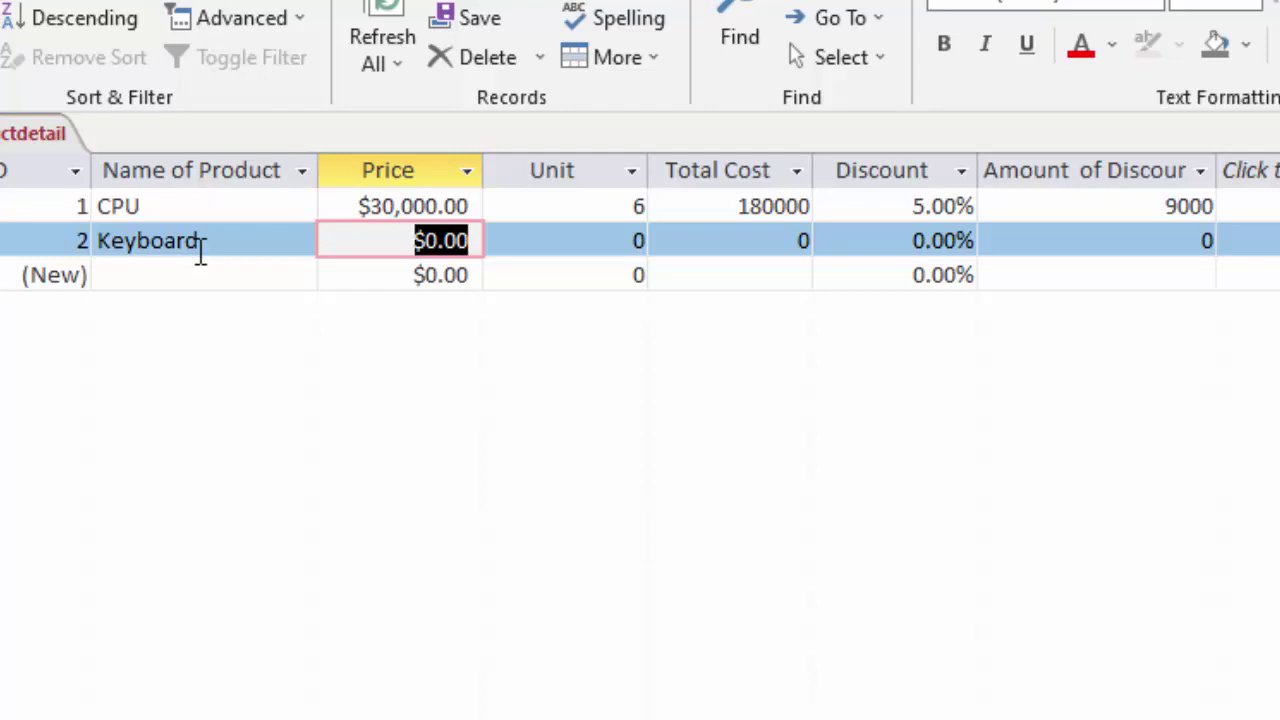
text(450)
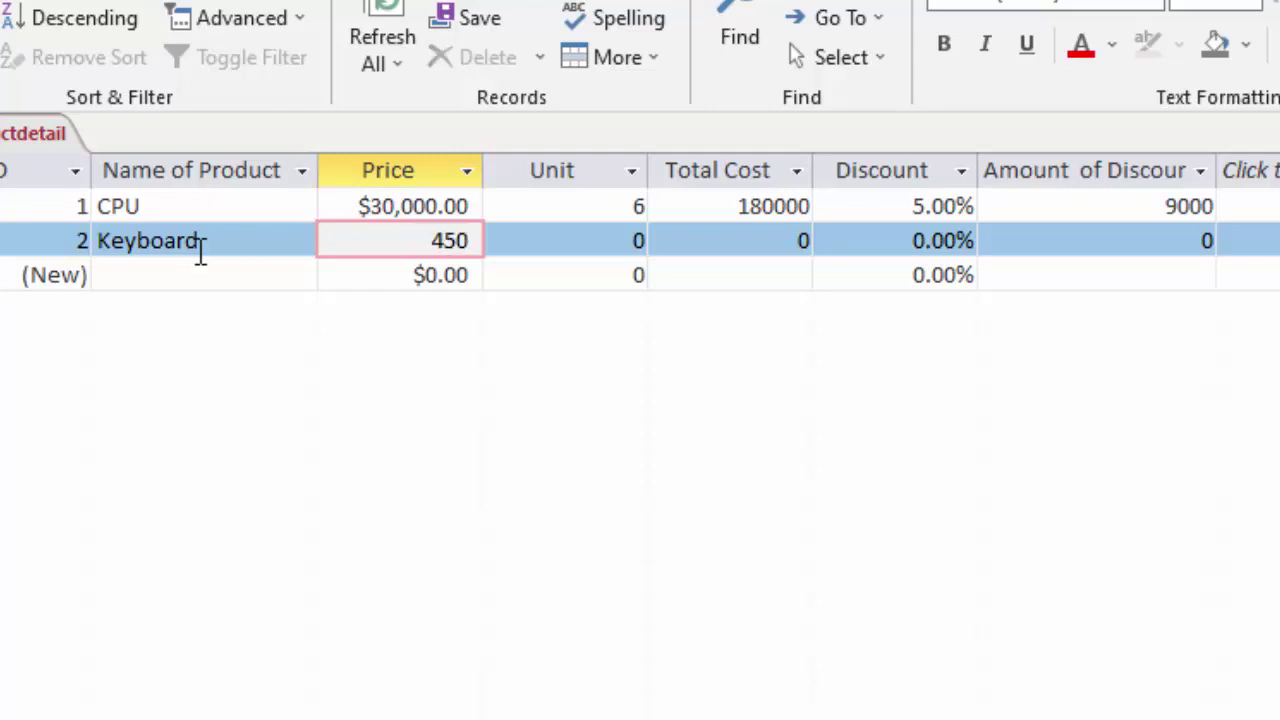
key(Tab)
text(4)
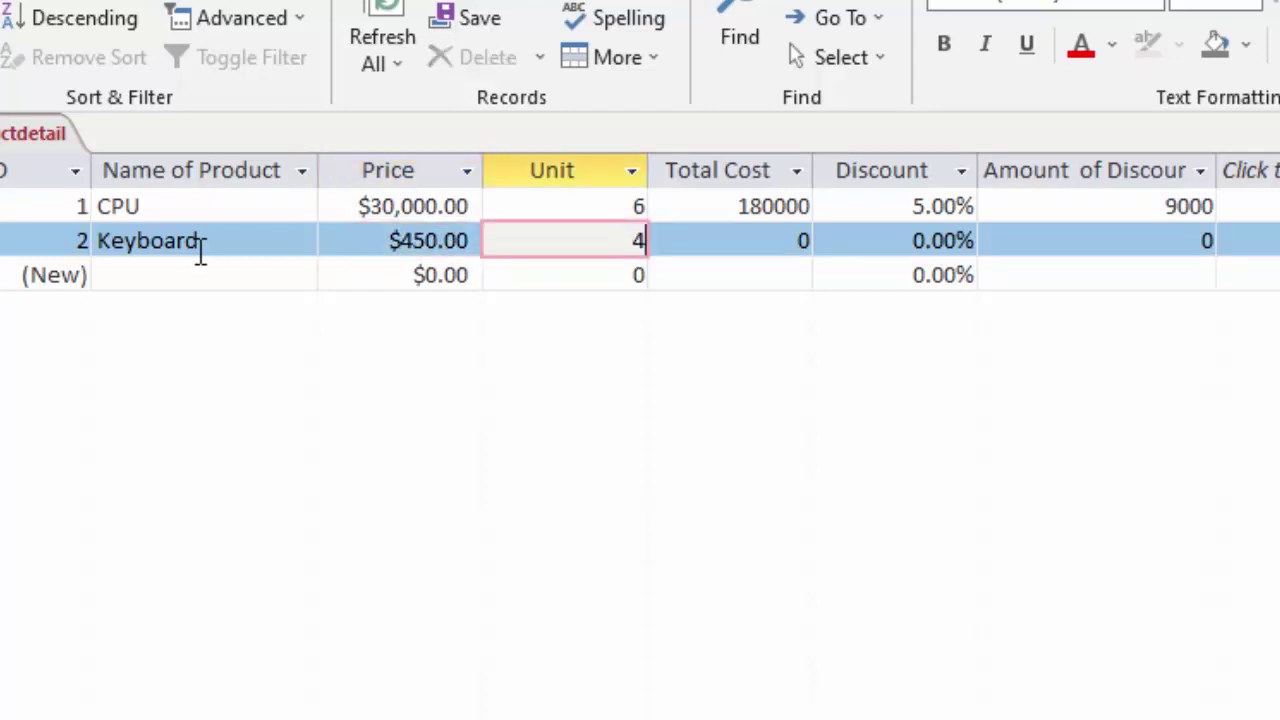
text(0)
key(Tab)
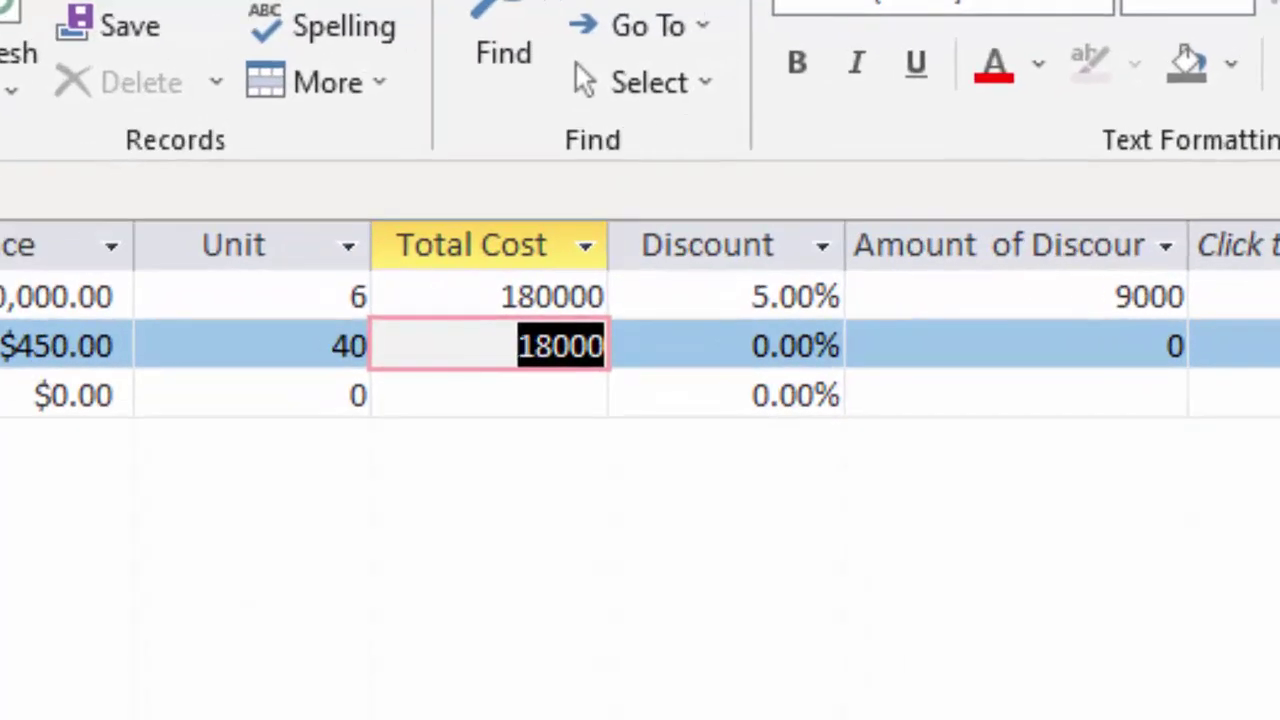
key(Tab)
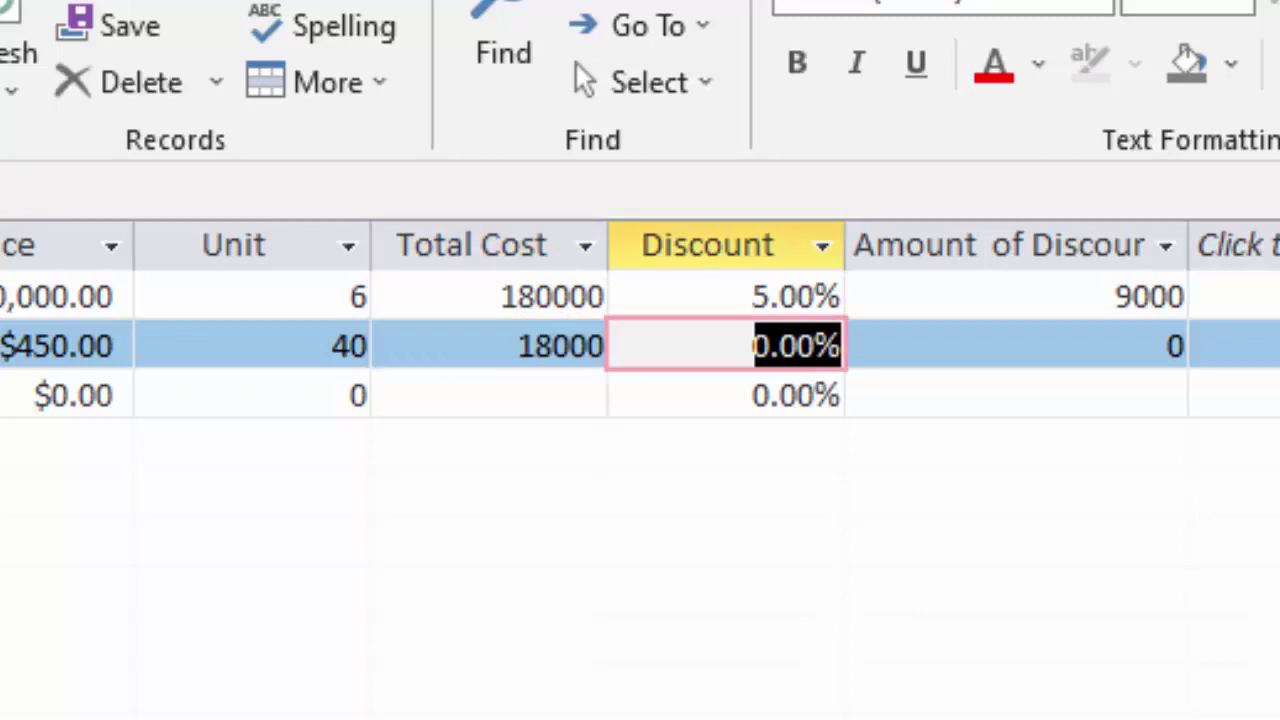
text(2)
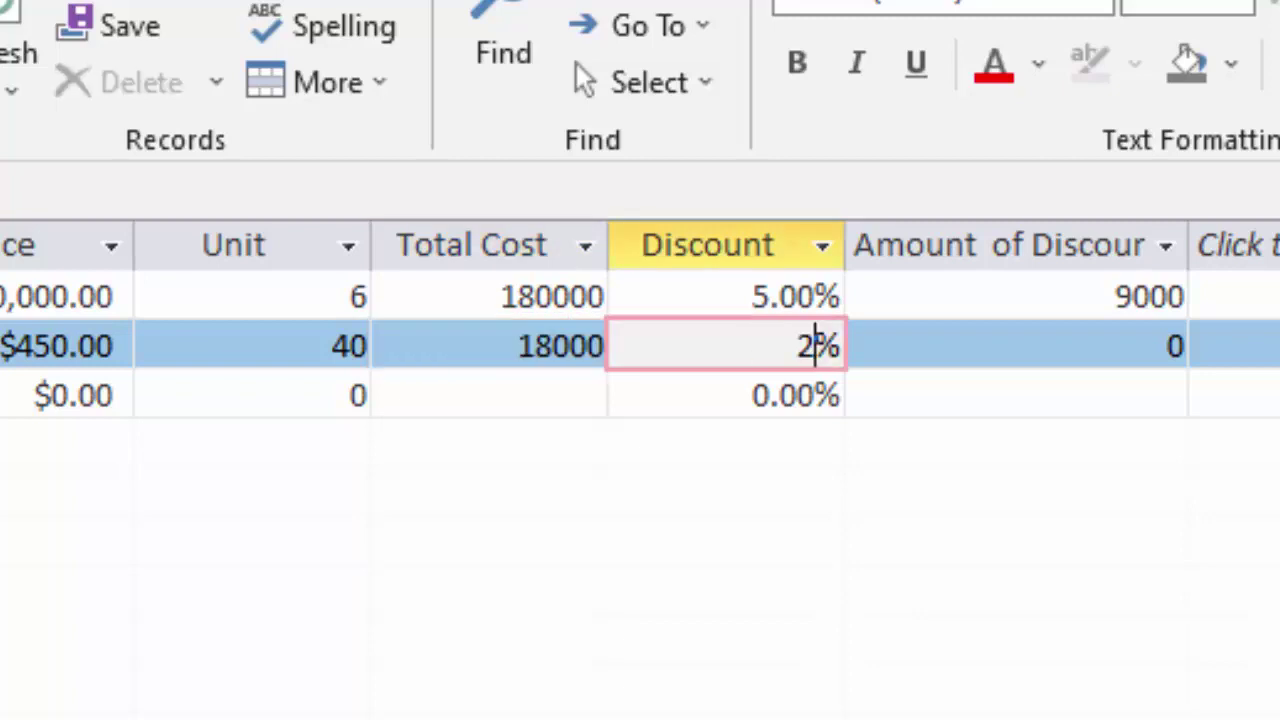
key(Tab)
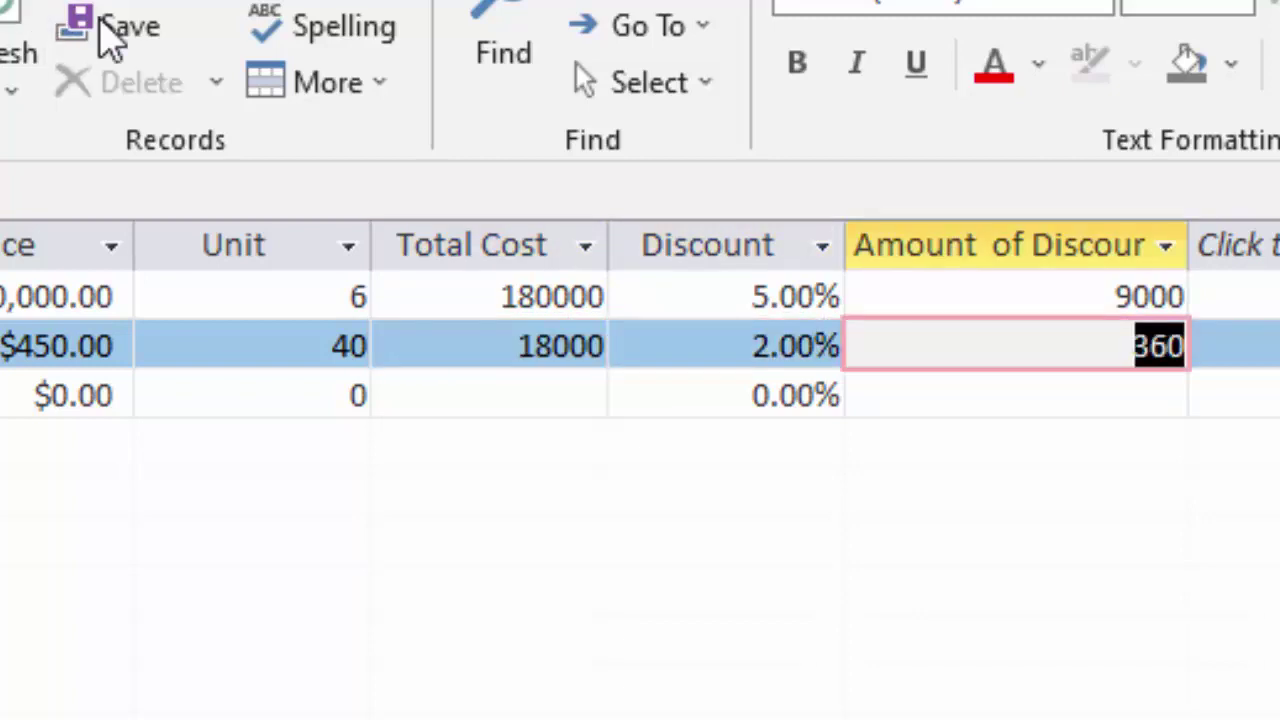
click(1125, 348)
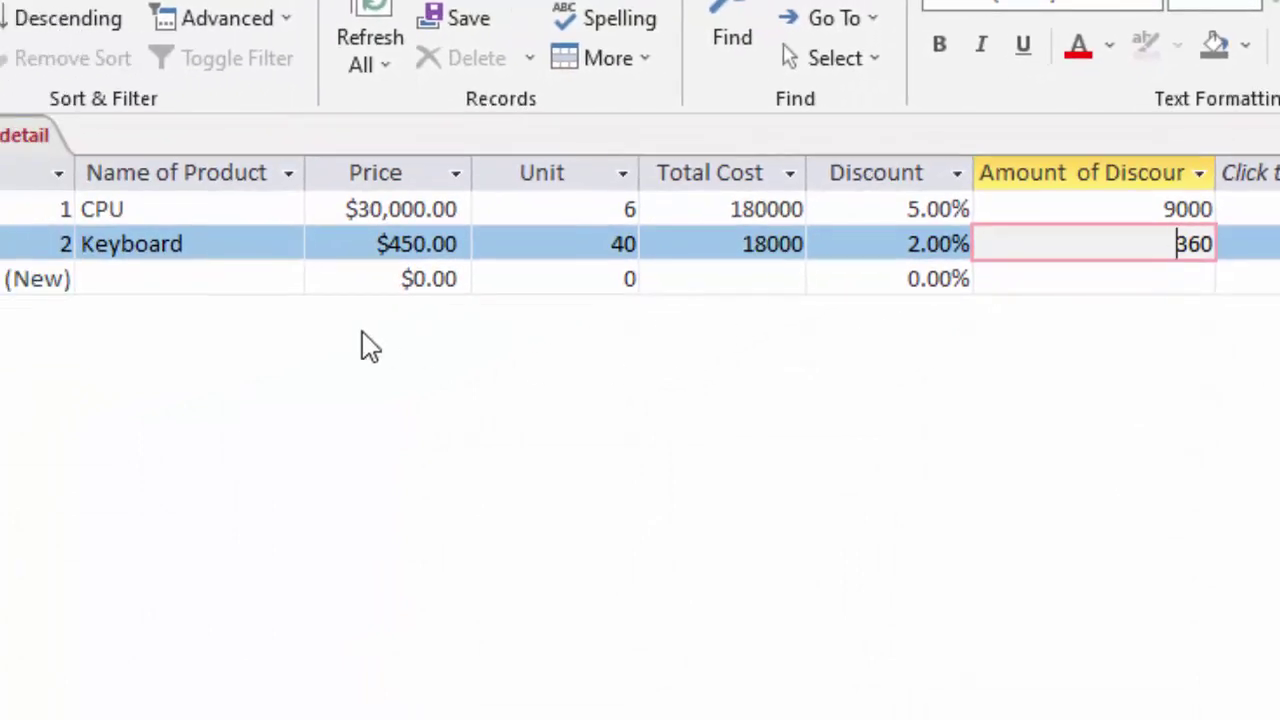
Step: Add a Laptop record priced at 50,000 with 5 units, giving Total Cost 250000
click(161, 278)
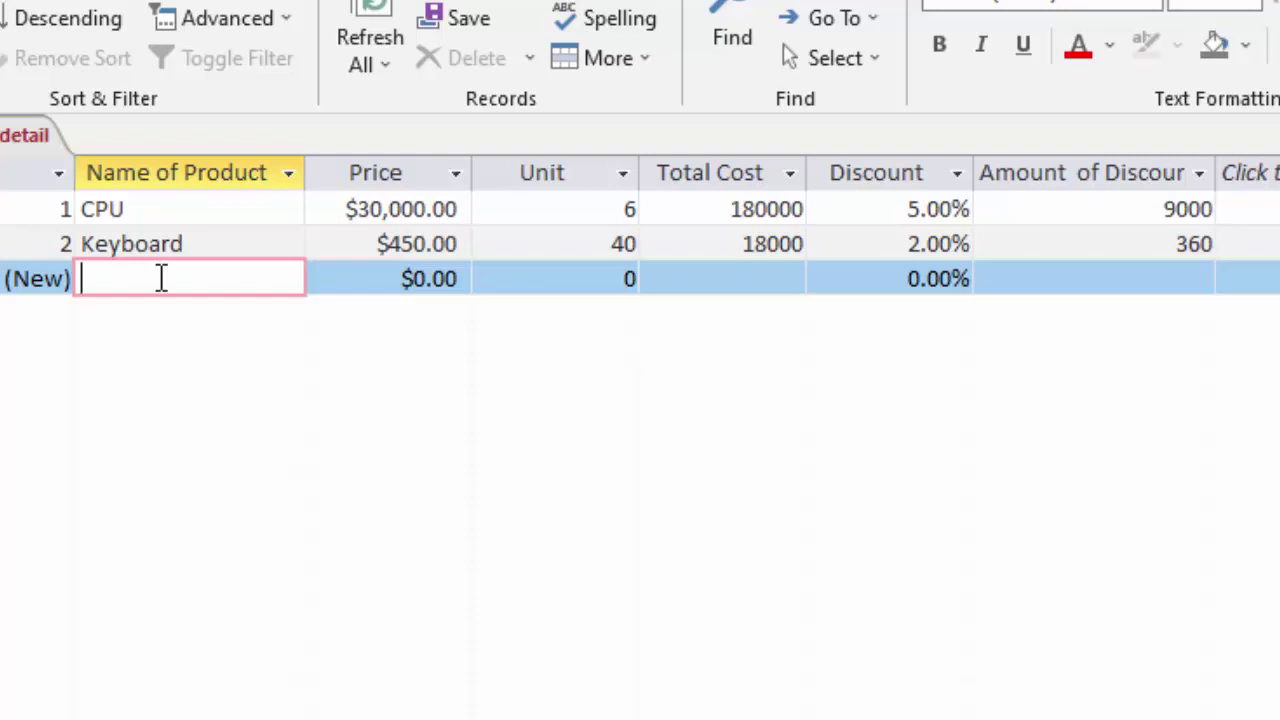
text(Lapt)
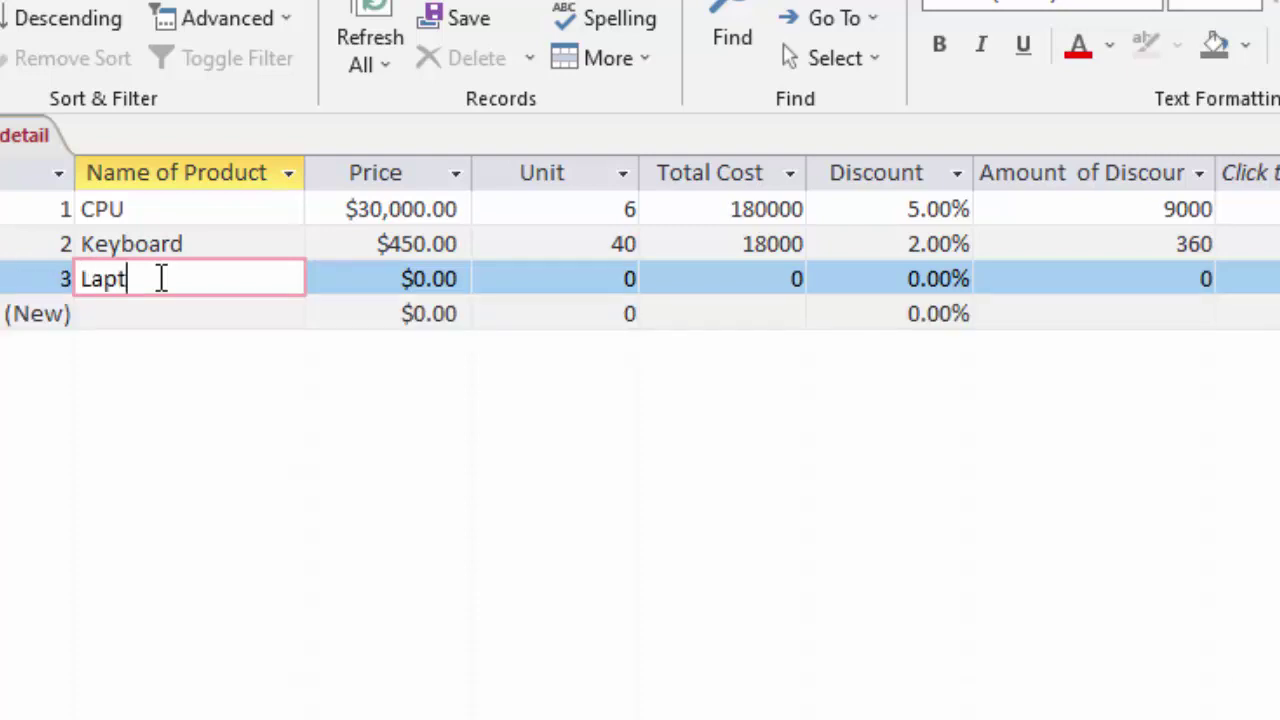
text(op)
key(Tab)
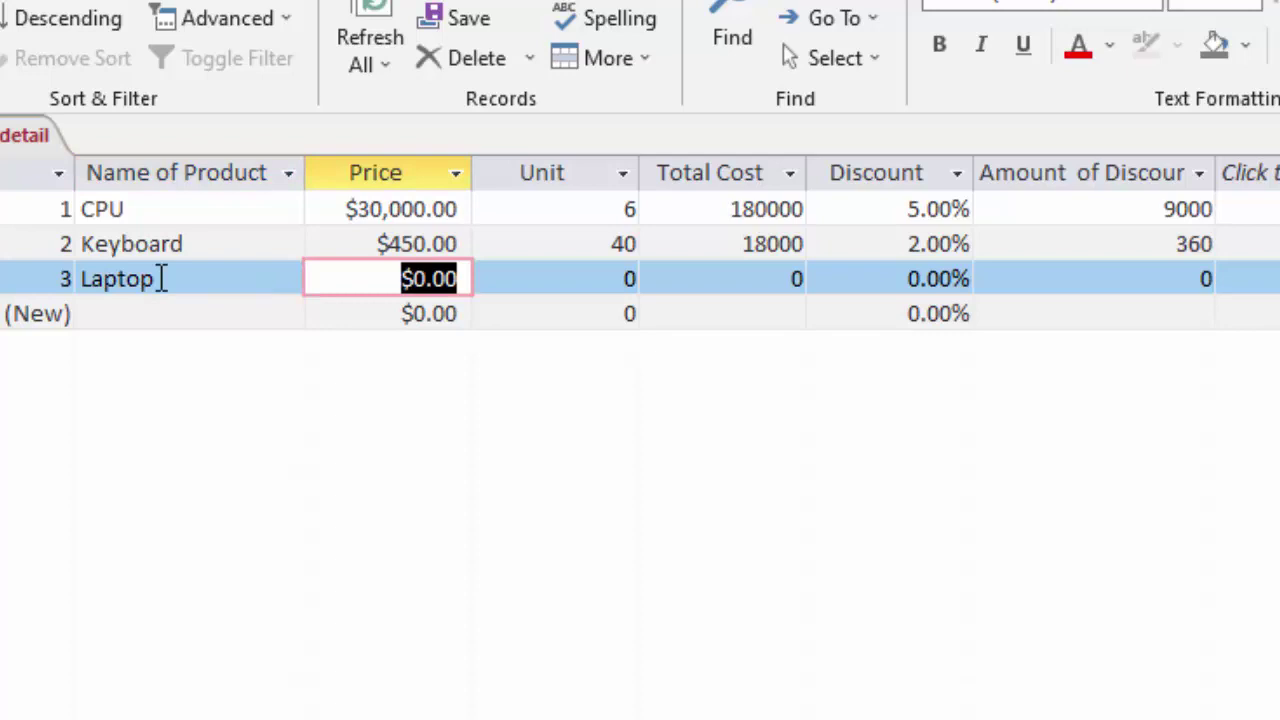
text(50,00)
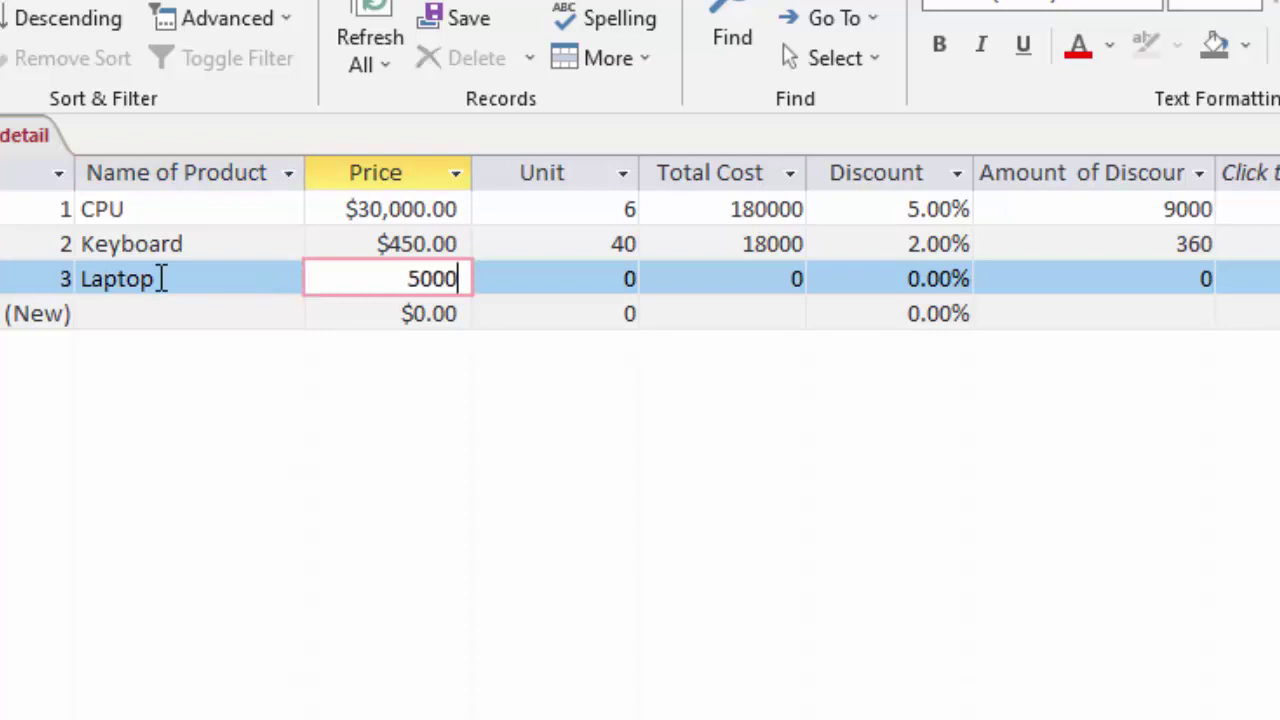
text(0)
key(Tab)
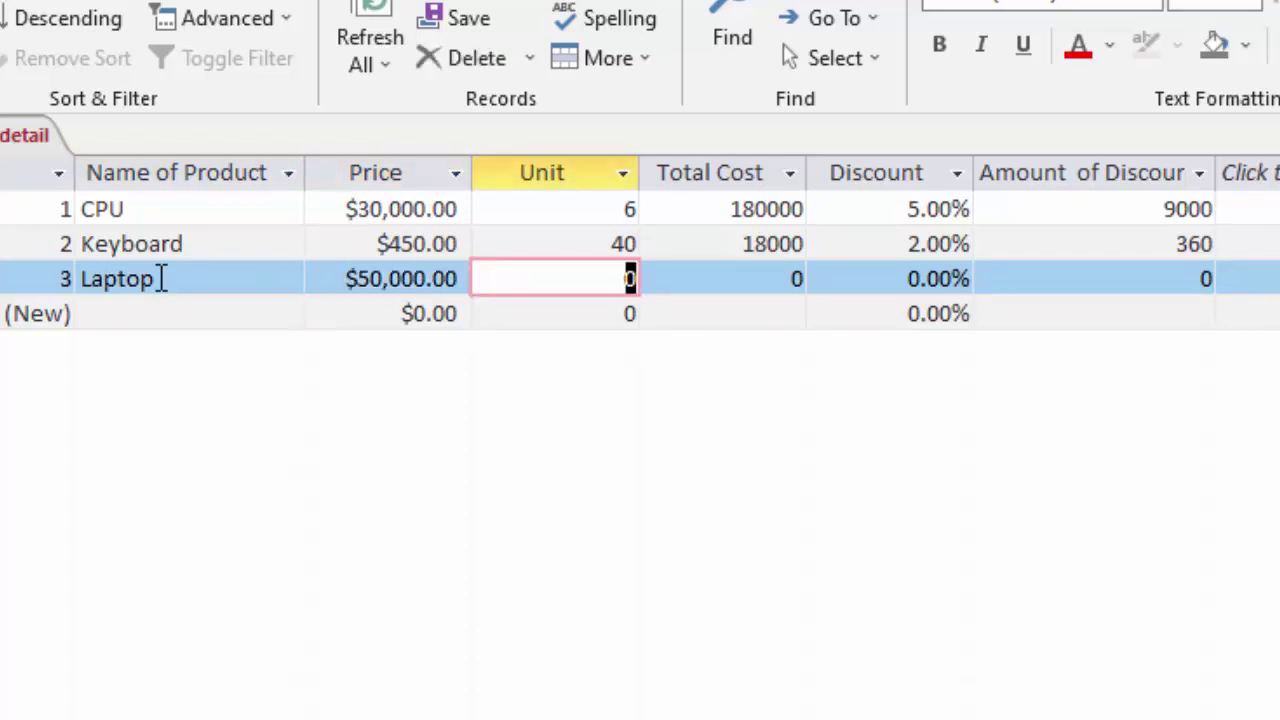
text(5)
key(Tab)
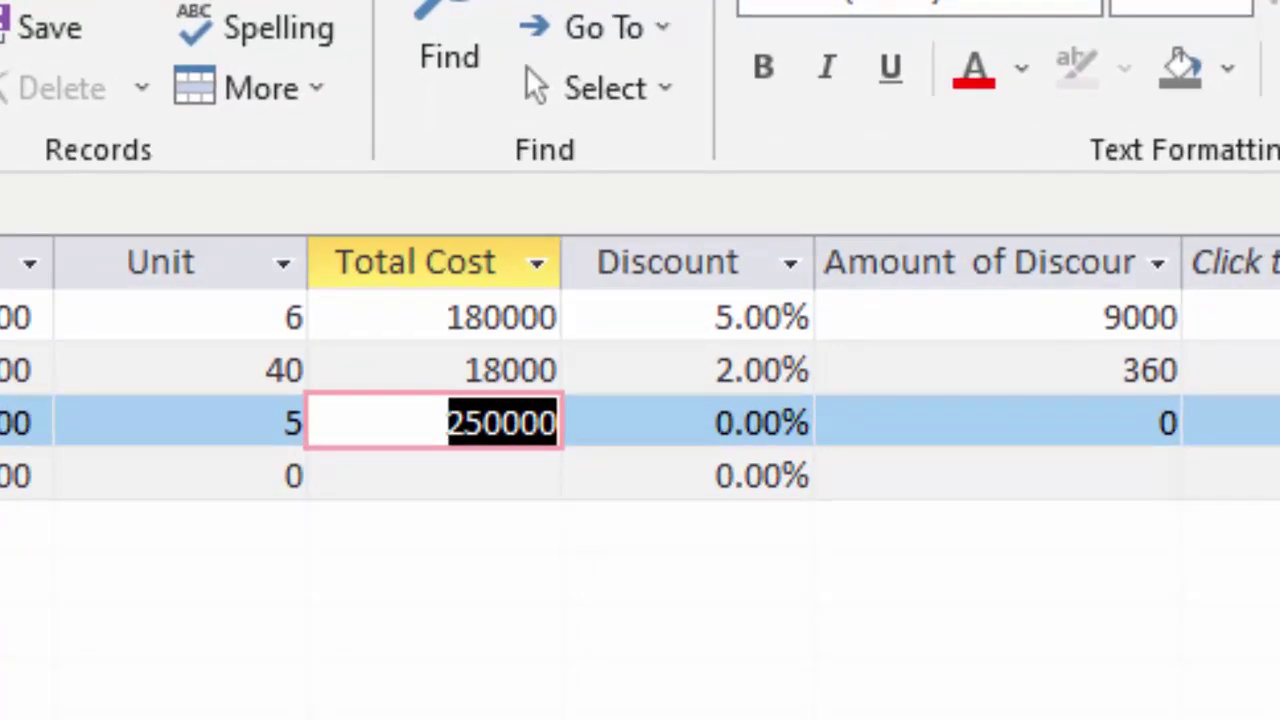
Step: Give the Laptop a 6% discount and widen Amount of Discount to show its full header
key(Tab)
text(5)
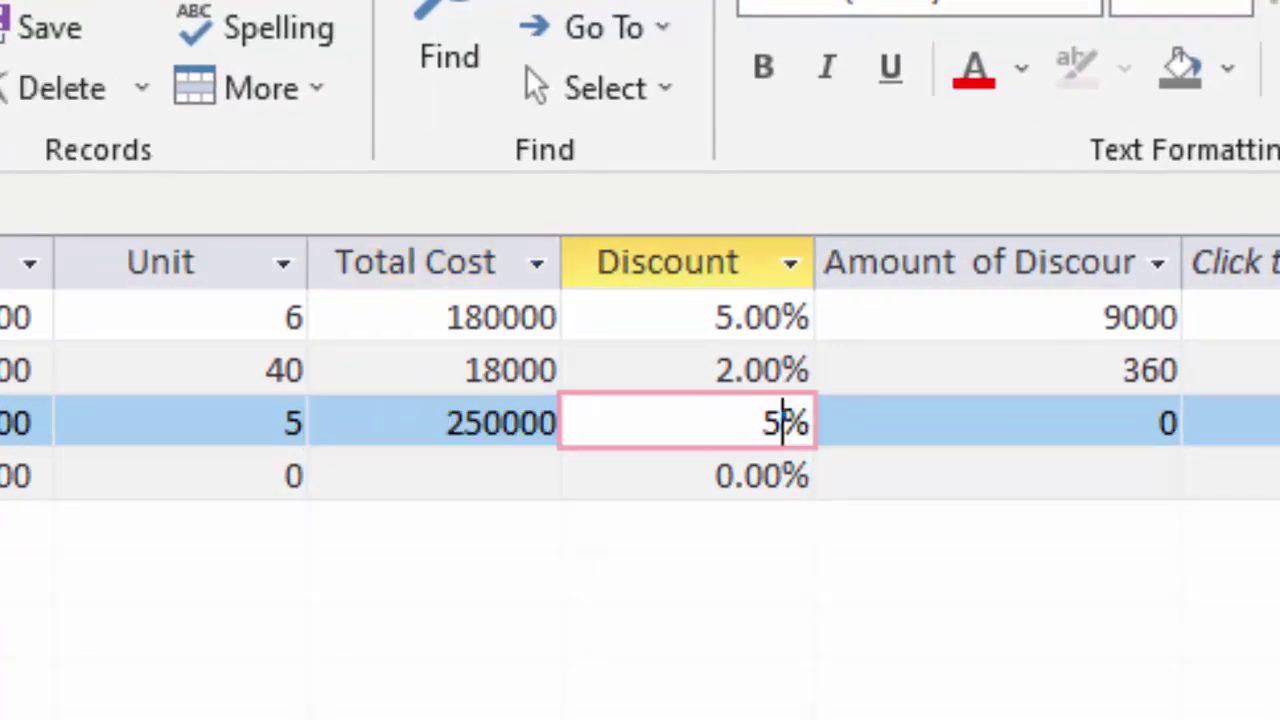
key(BackSpace)
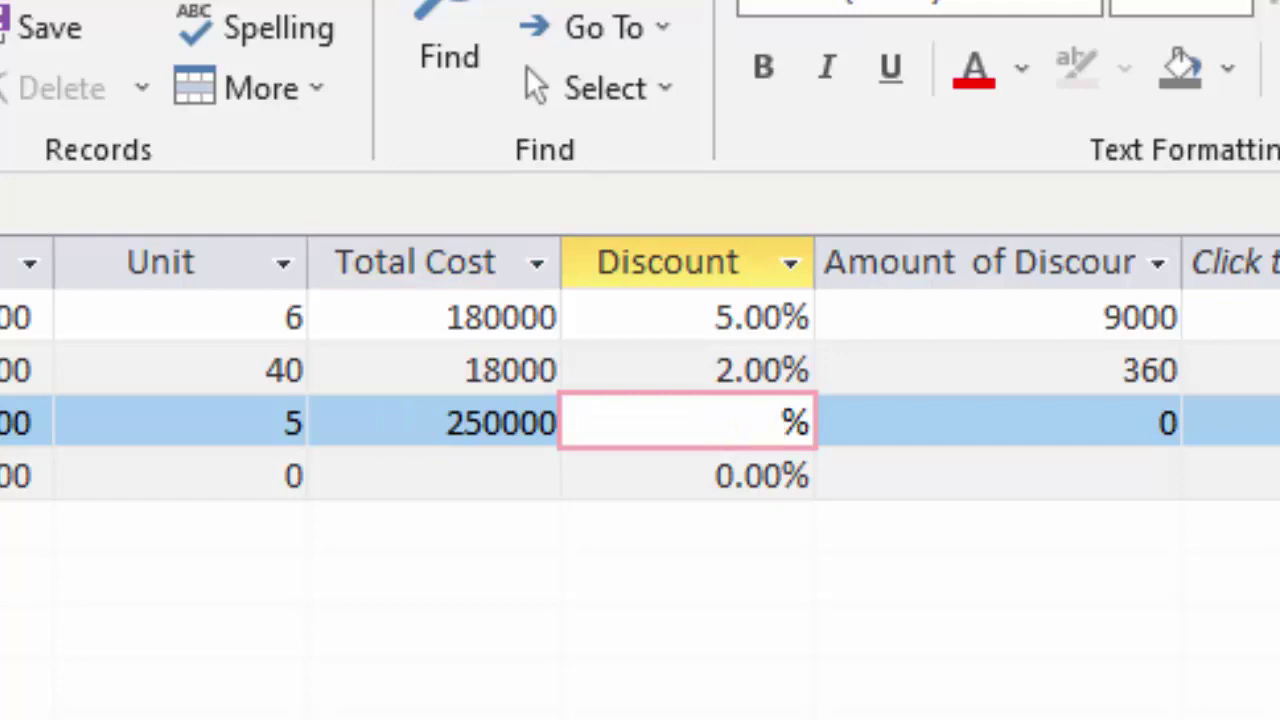
text(6)
key(Tab)
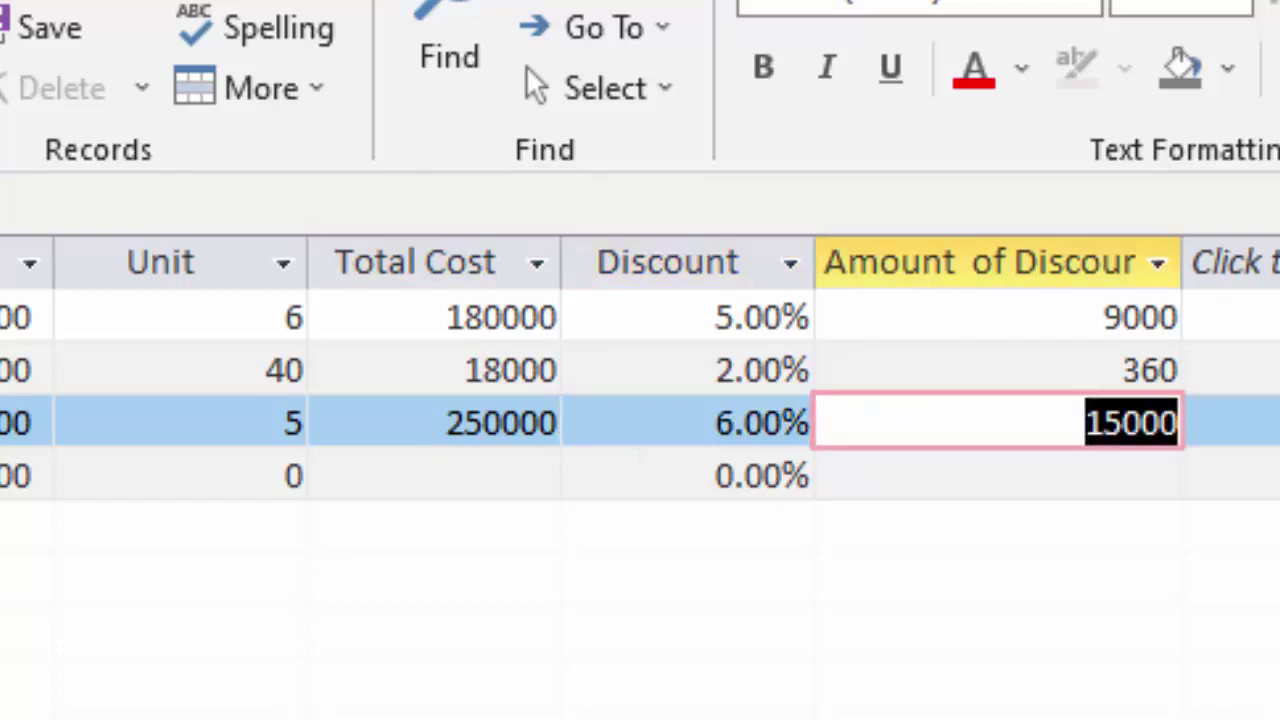
drag(1180, 258, 1253, 322)
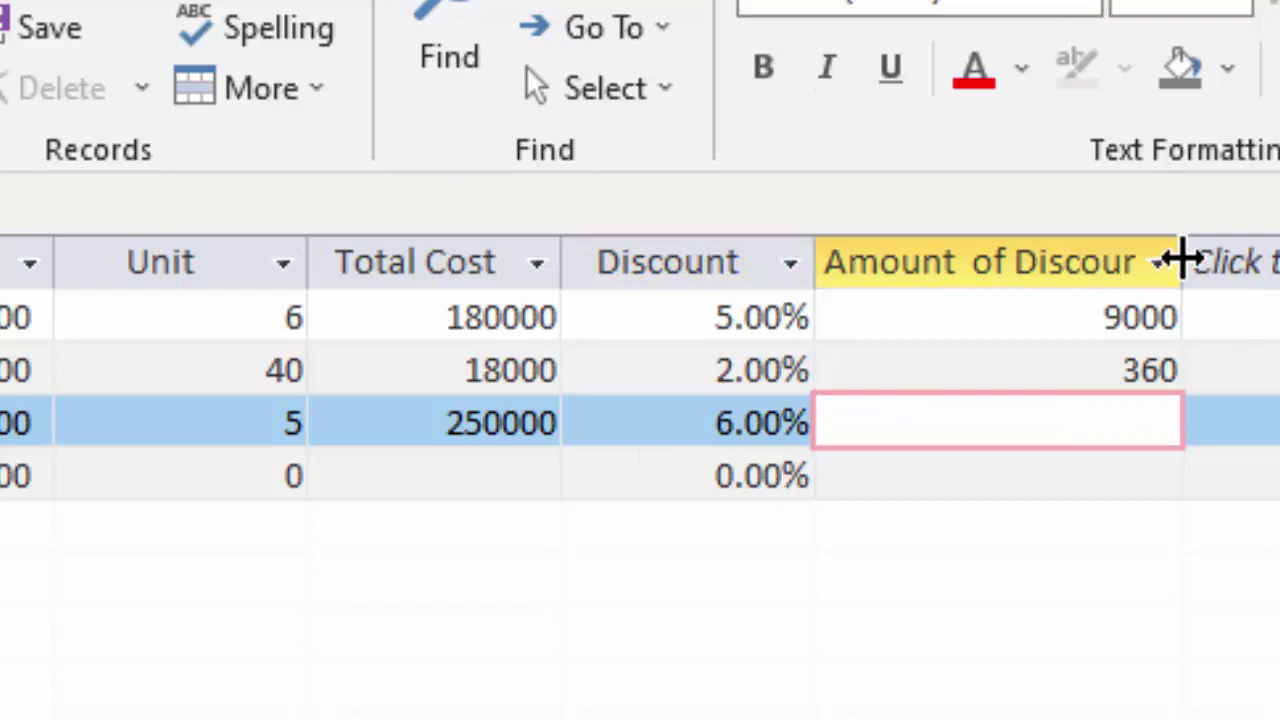